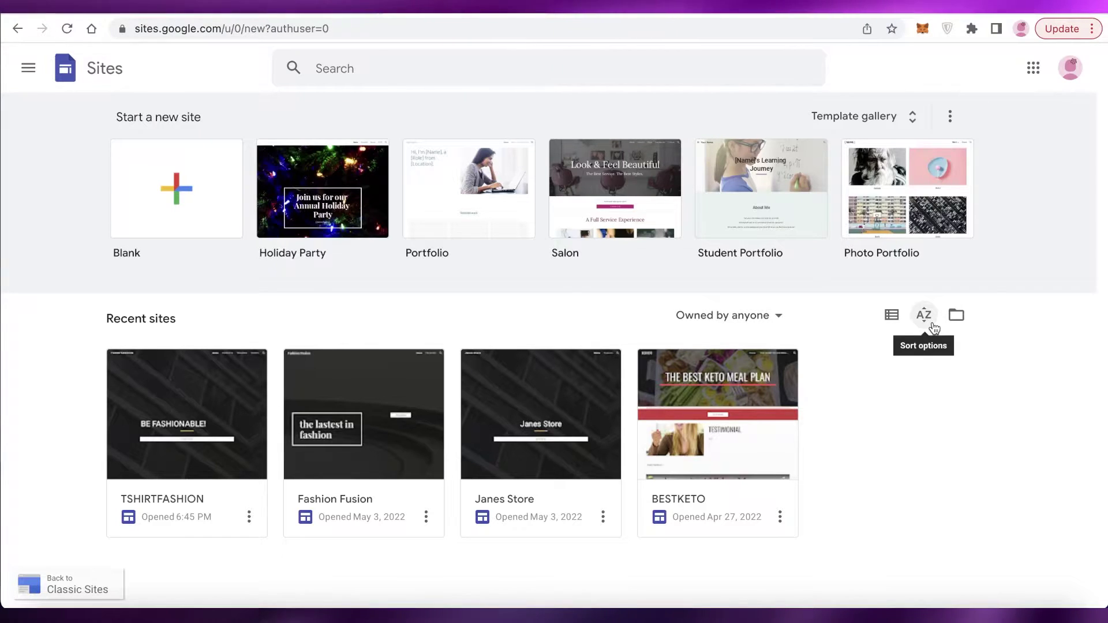
pyautogui.click(926, 12)
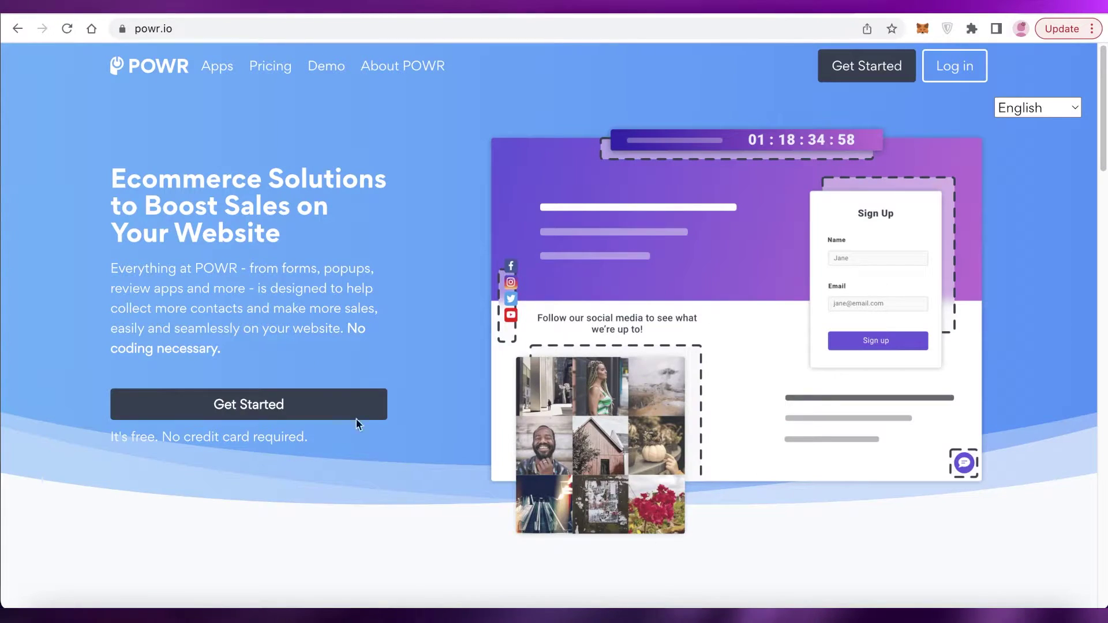
pyautogui.click(433, 13)
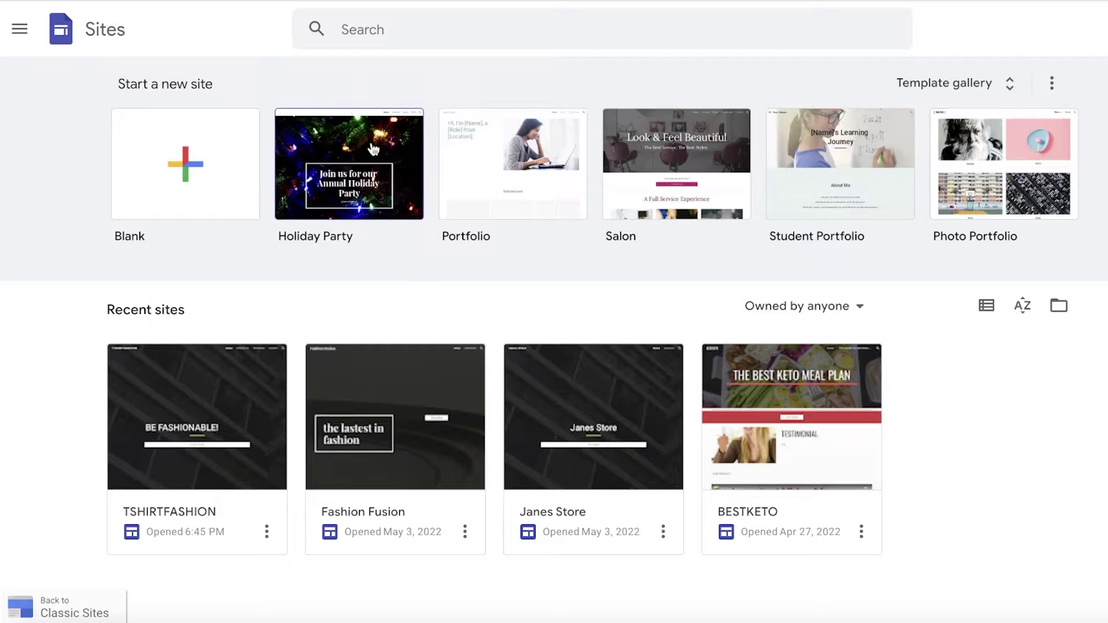
# - Look through the template gallery and create a new site from the Blank template
pyautogui.click(958, 86)
pyautogui.scroll(-5, 829, 241)
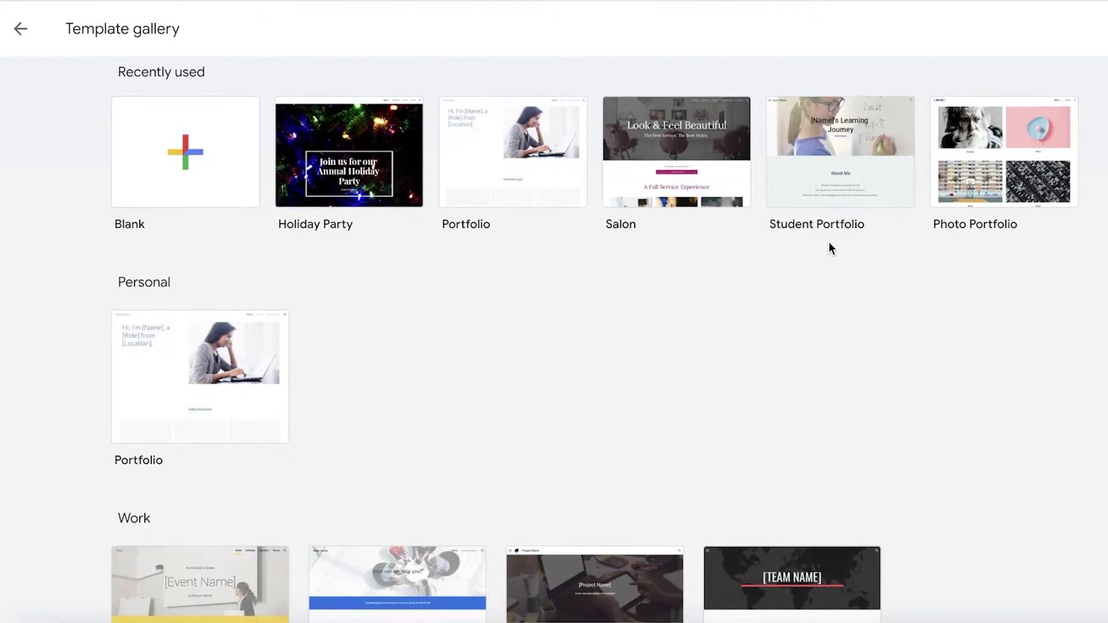
pyautogui.scroll(5, 758, 243)
pyautogui.scroll(-10, 758, 244)
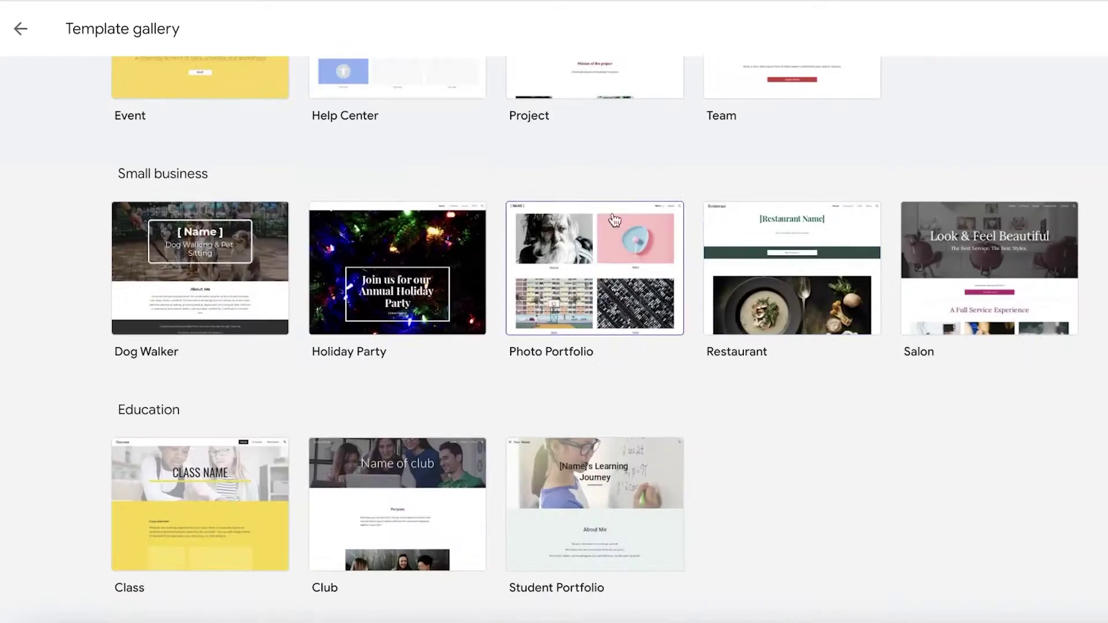
pyautogui.scroll(10, 609, 284)
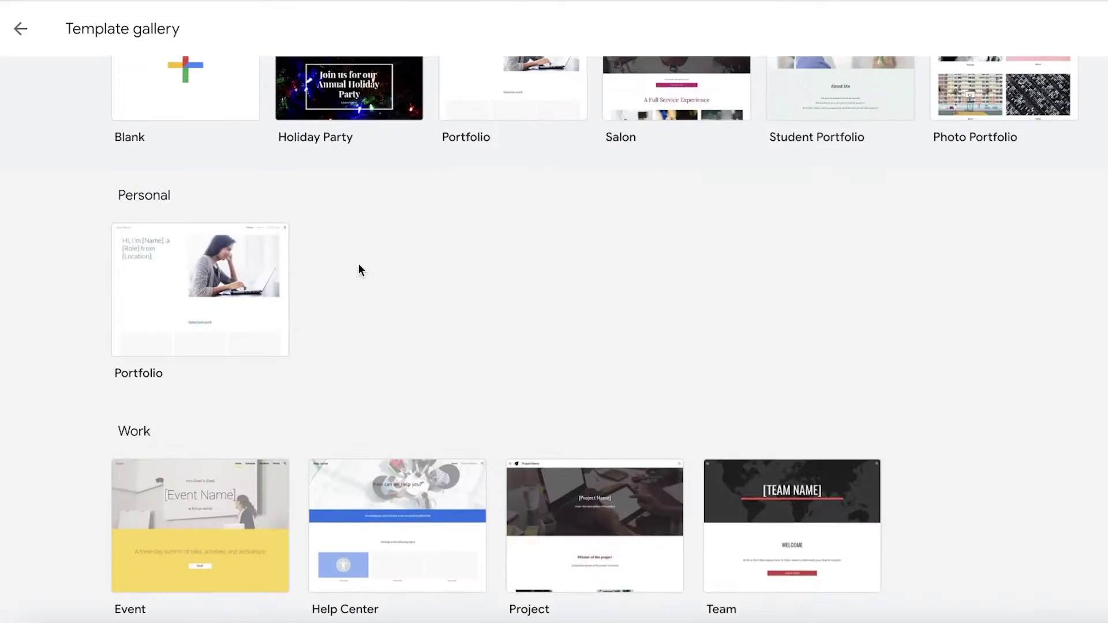
pyautogui.click(168, 147)
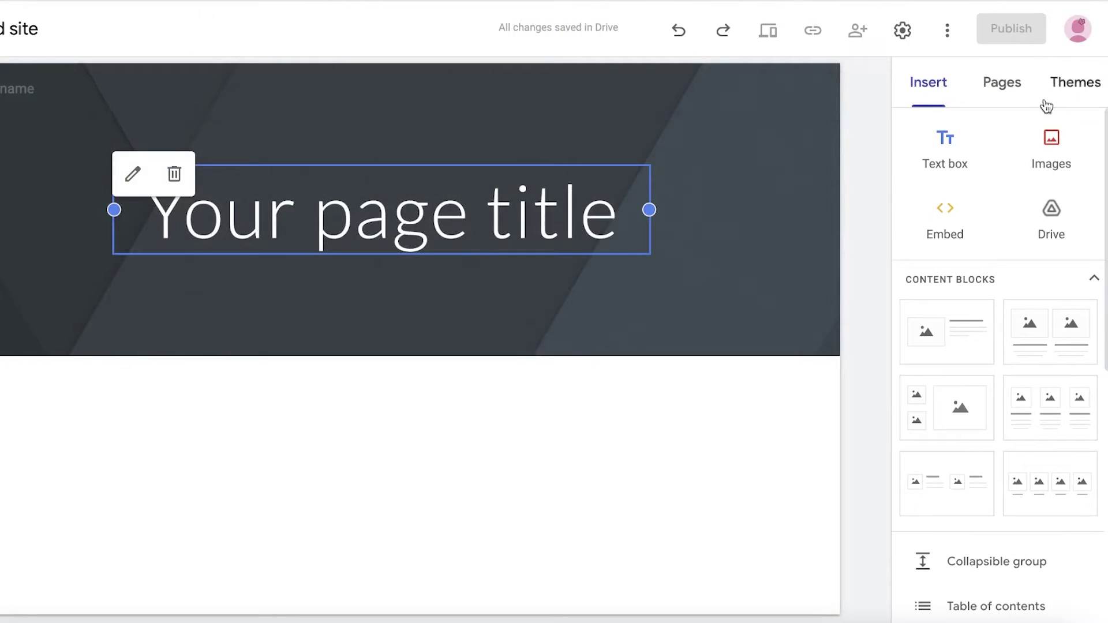
# - Try the Vision, Impression and Level themes on the site and return to the Simple theme
pyautogui.click(1058, 97)
pyautogui.scroll(-7, 964, 257)
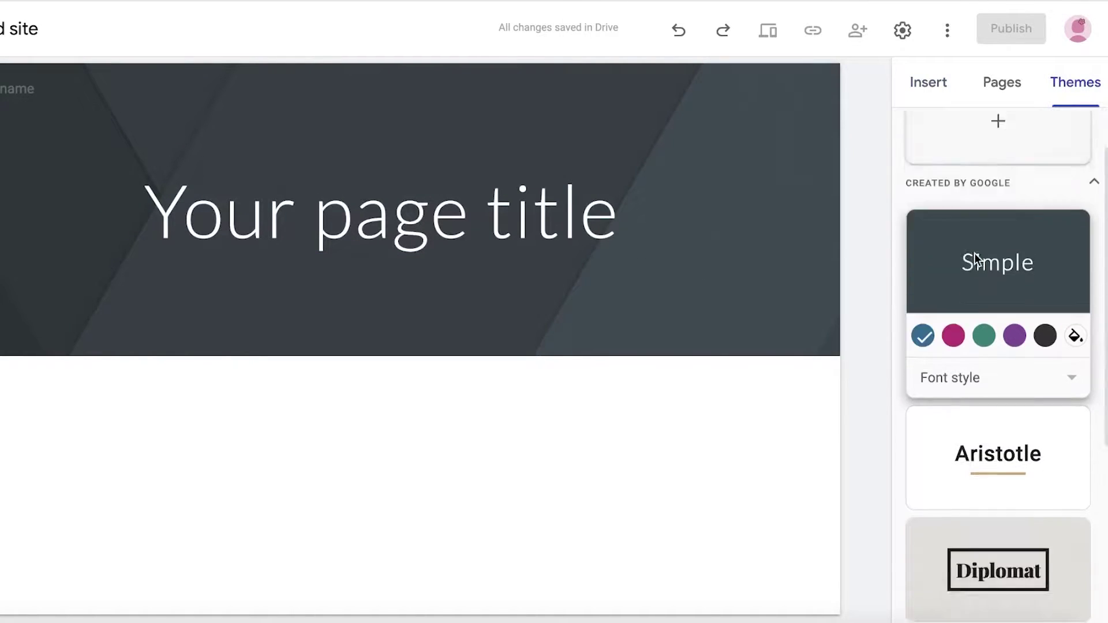
pyautogui.click(968, 392)
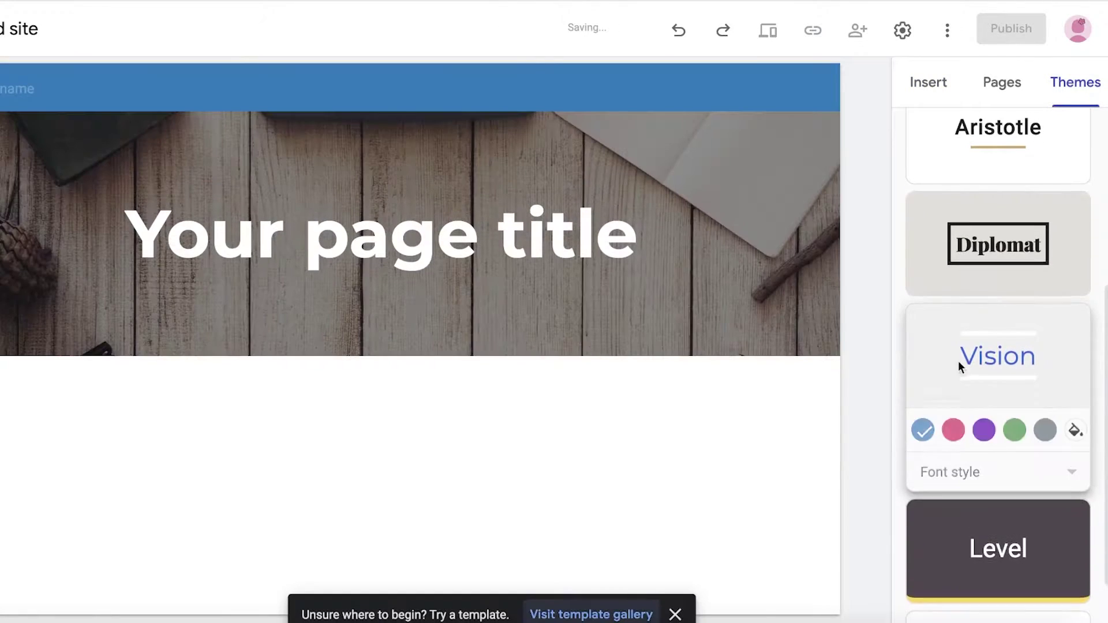
pyautogui.scroll(-2, 927, 295)
pyautogui.click(961, 568)
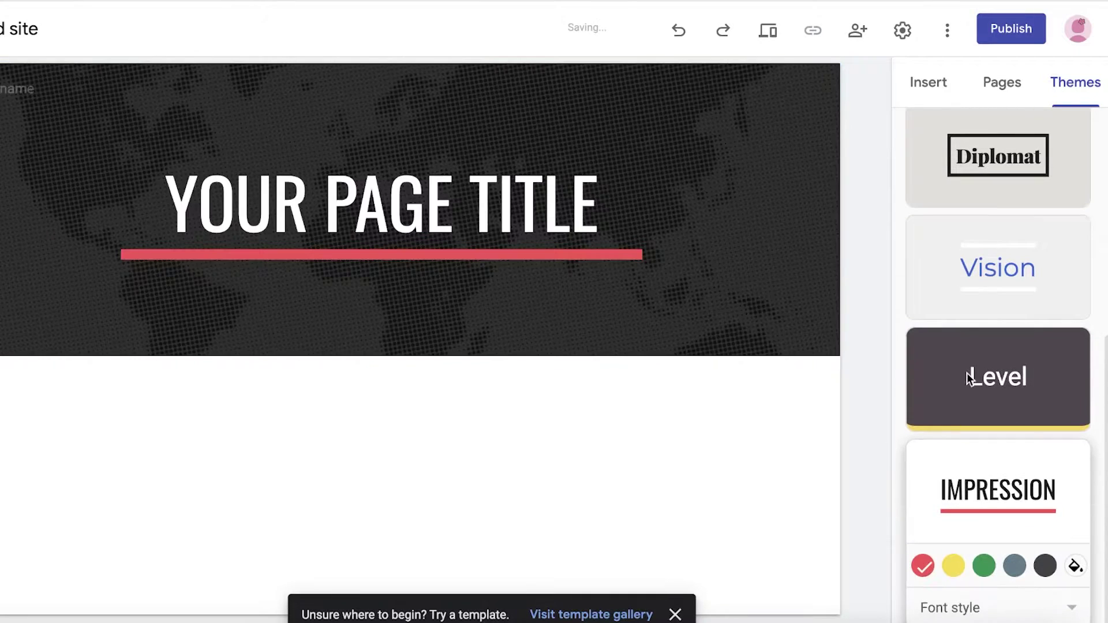
pyautogui.click(967, 373)
pyautogui.scroll(6, 955, 341)
pyautogui.click(978, 357)
pyautogui.click(981, 442)
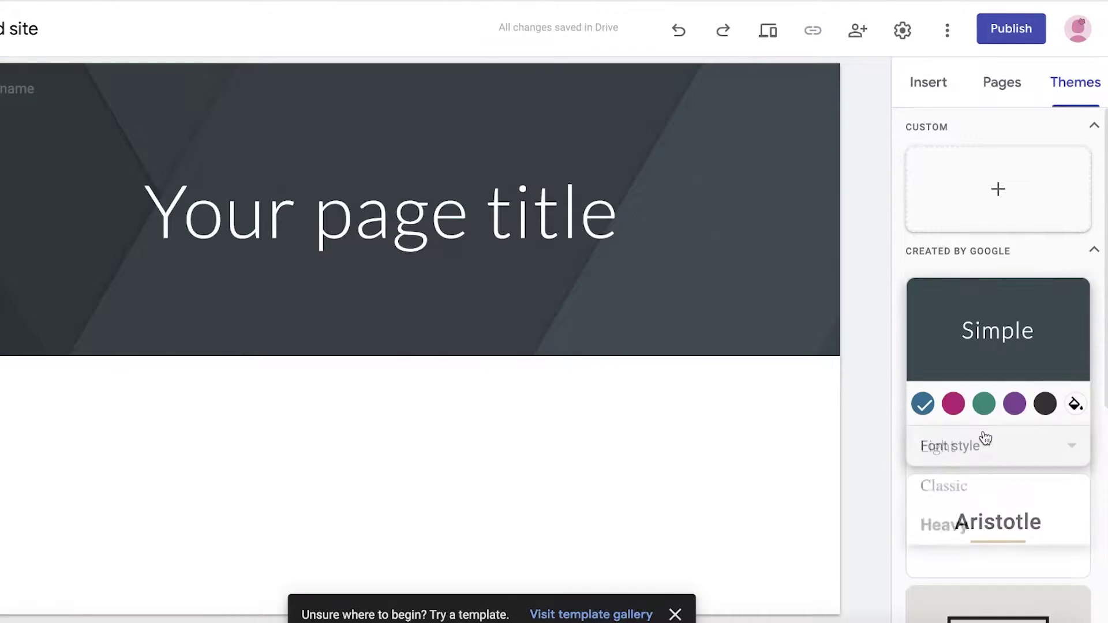
pyautogui.click(982, 434)
# - Replace the placeholder page title with "LOOK YOUR BEST" and make its text box slightly narrower
pyautogui.click(436, 233)
pyautogui.tripleClick(436, 233)
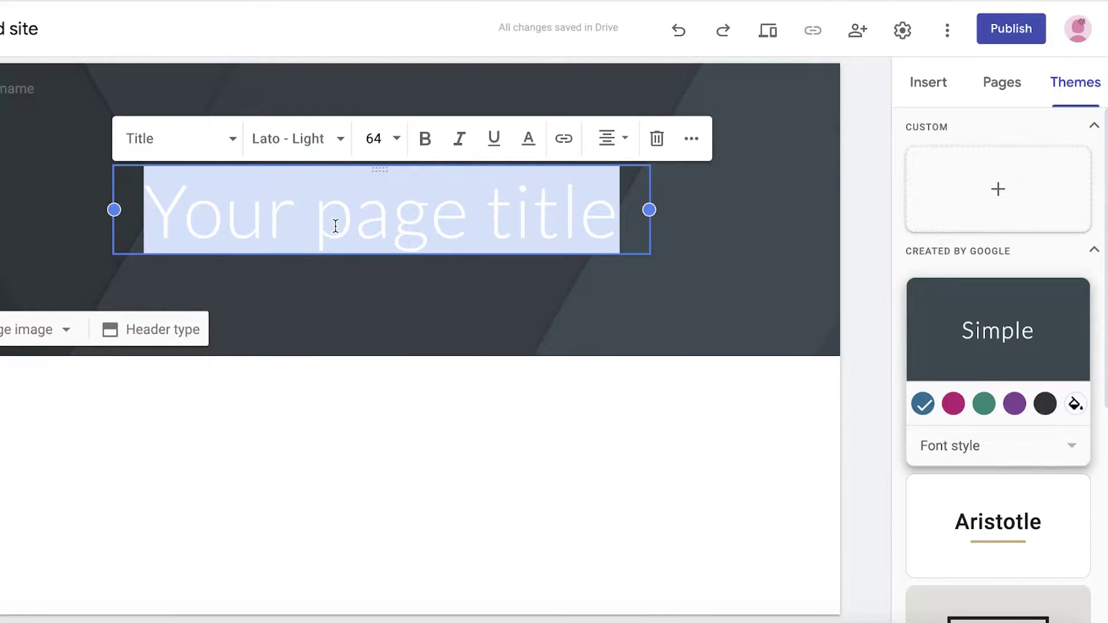
pyautogui.write('BE')
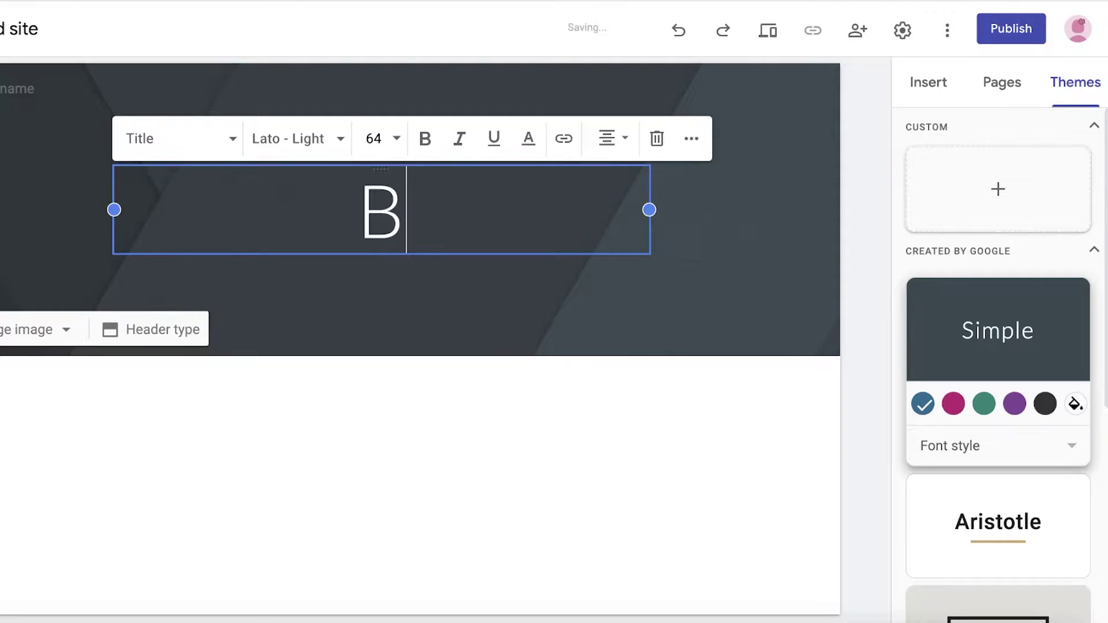
pyautogui.press('BackSpace')
pyautogui.press('BackSpace')
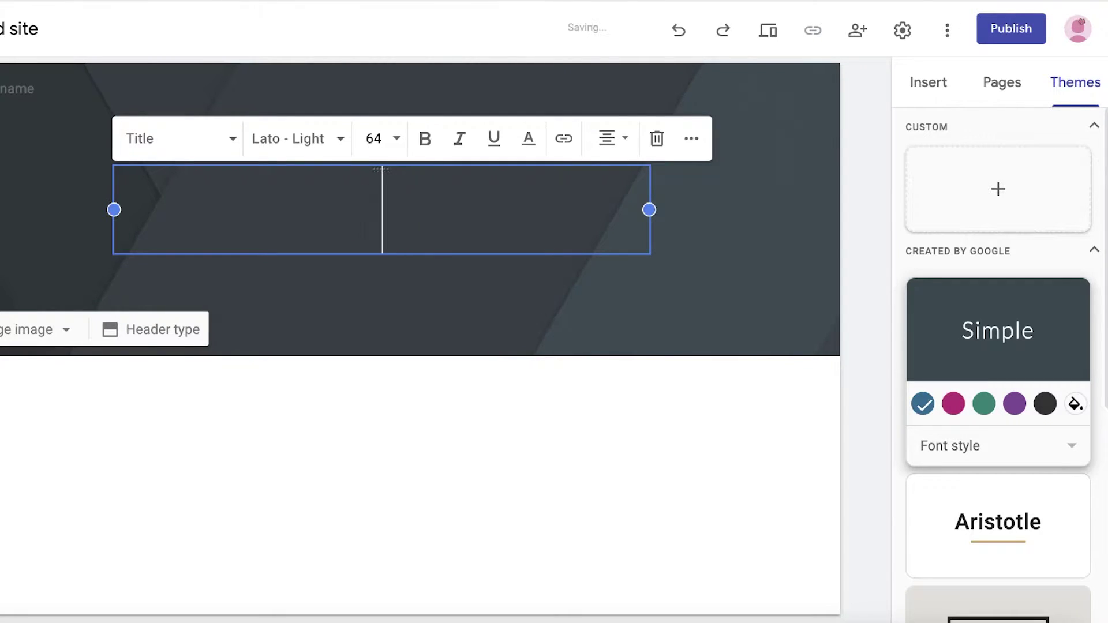
pyautogui.write('L')
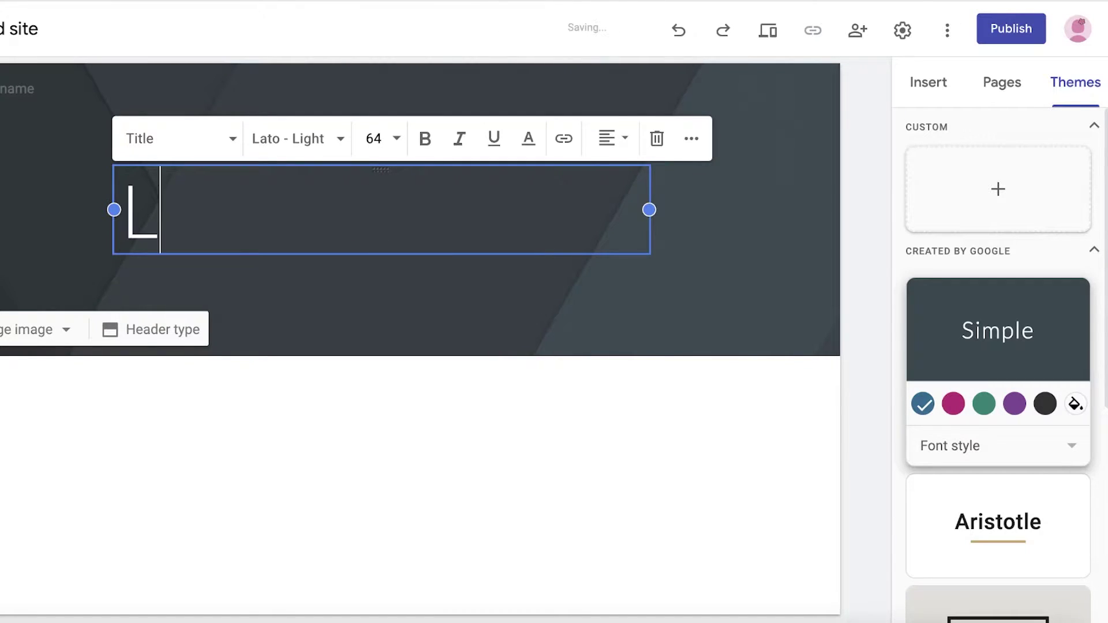
pyautogui.write('OOK YOUR BEST')
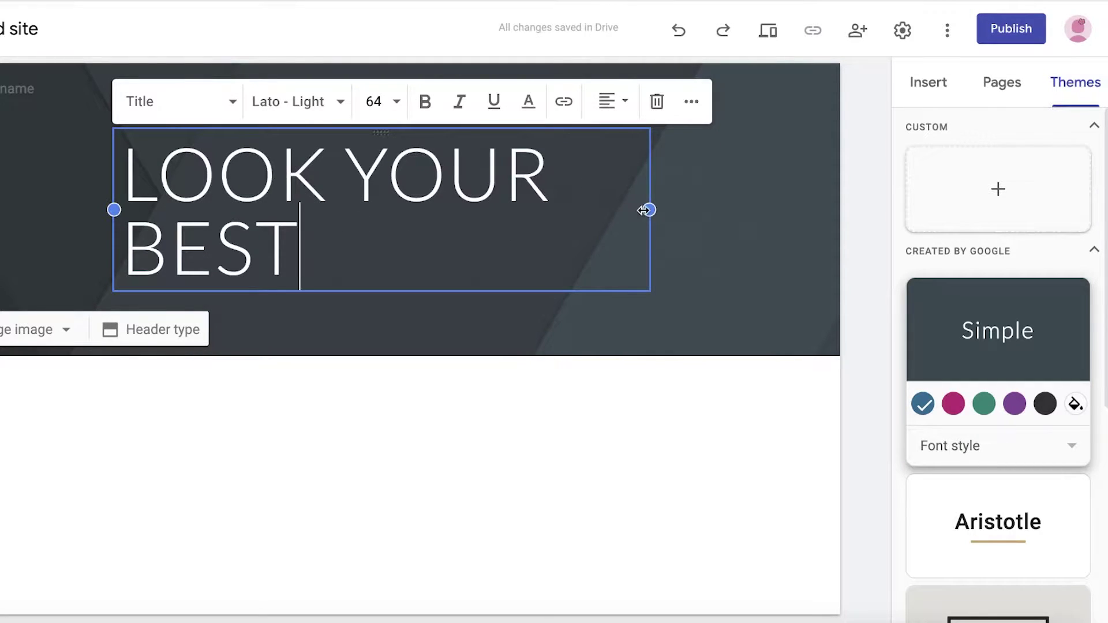
pyautogui.moveTo(643, 210); pyautogui.dragTo(579, 210)
pyautogui.click(604, 431)
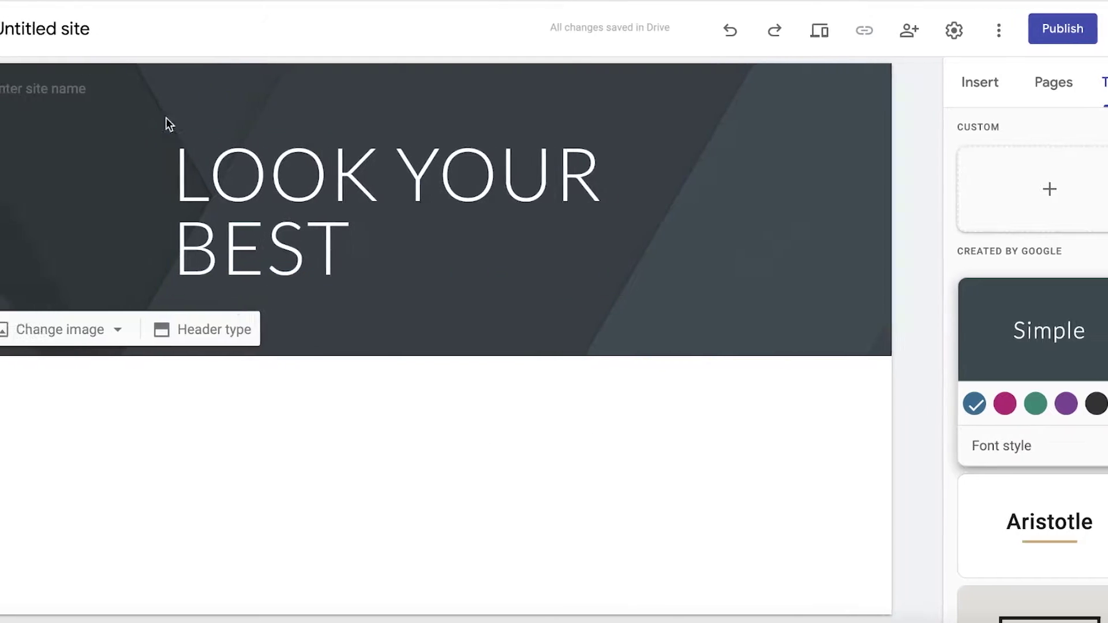
# - Name the site "VOUGEFASHION" in the page header
pyautogui.click(77, 86)
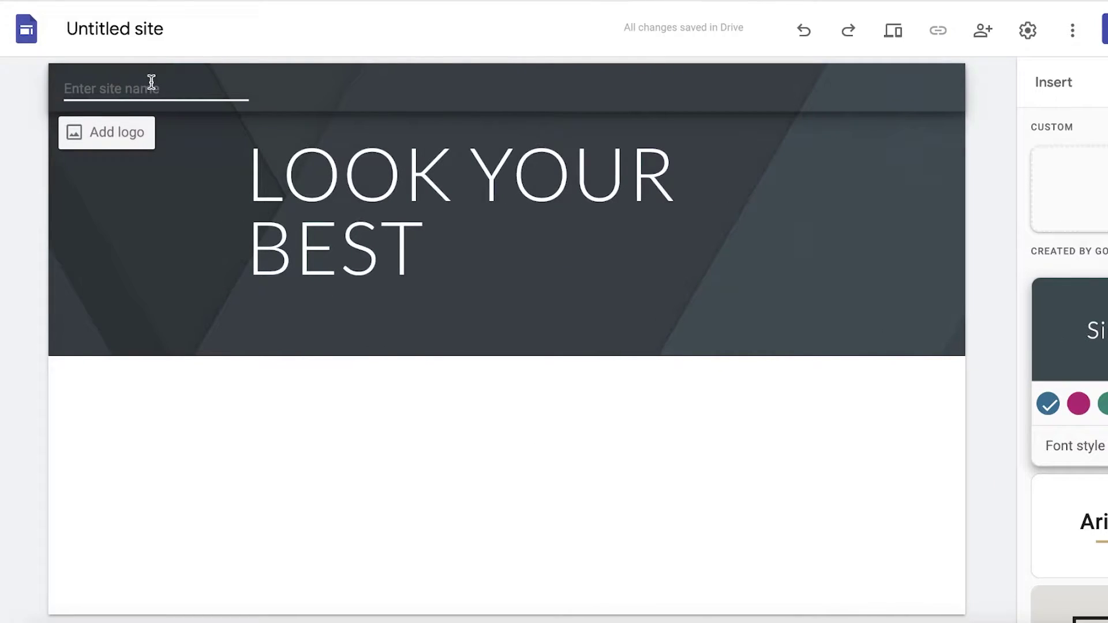
pyautogui.write('vo')
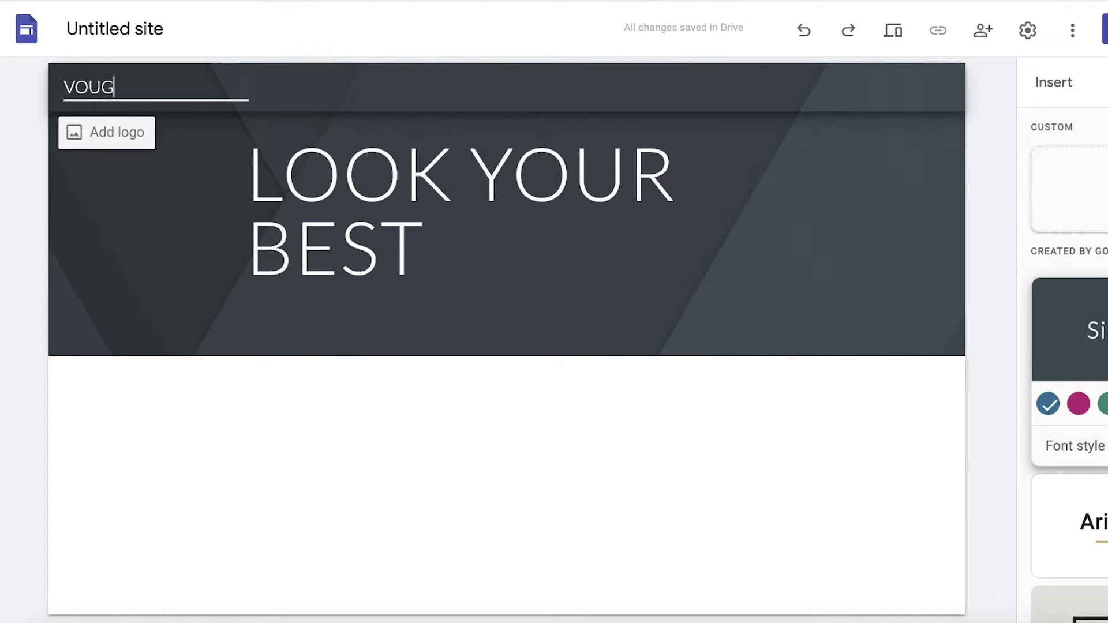
pyautogui.click(258, 445)
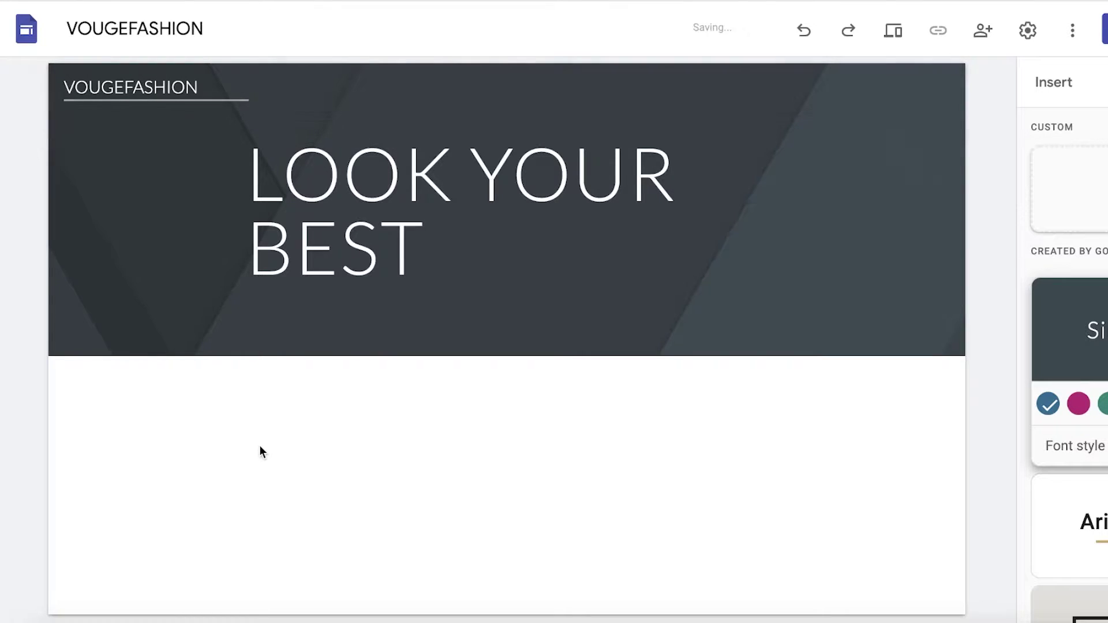
# - Compare the Large banner, Banner and Title only header types, and set the header to Cover
pyautogui.click(849, 154)
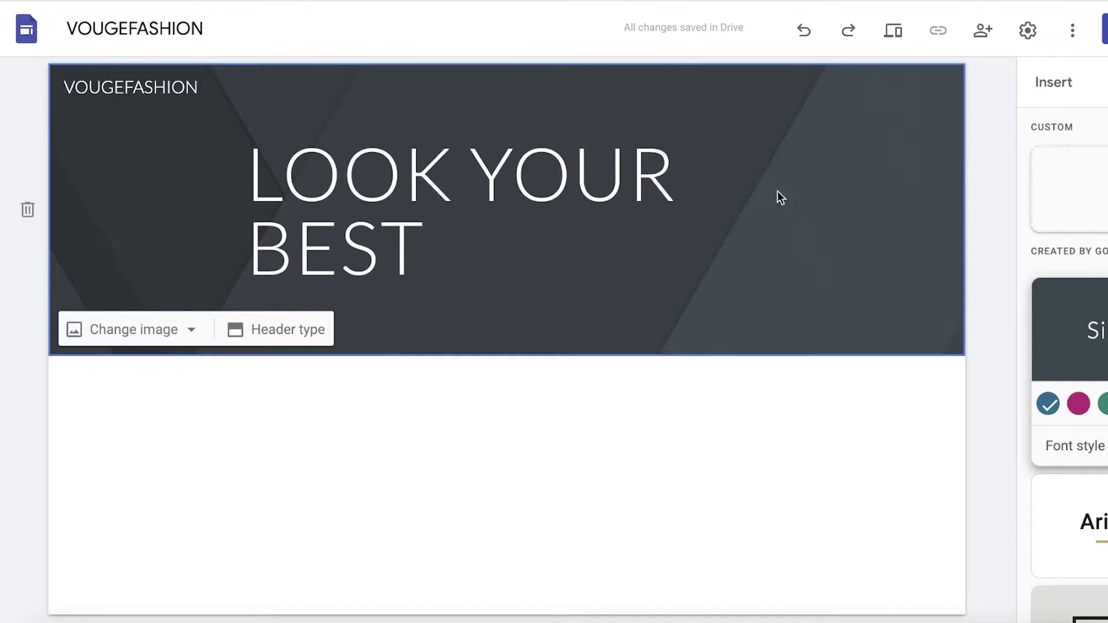
pyautogui.click(237, 334)
pyautogui.click(174, 329)
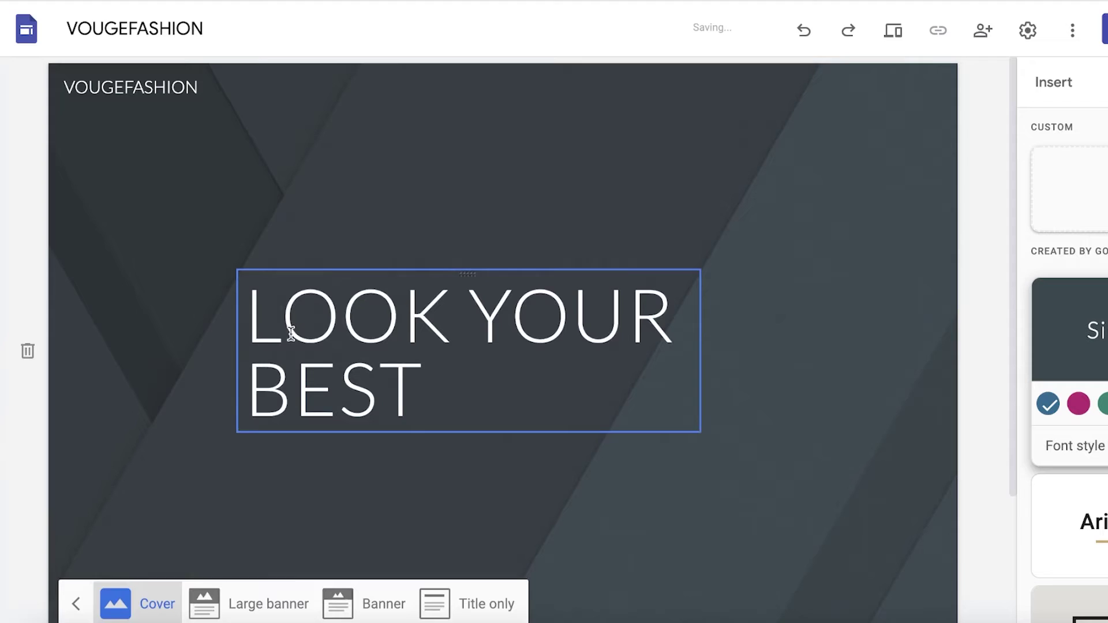
pyautogui.click(207, 603)
pyautogui.click(346, 475)
pyautogui.click(456, 319)
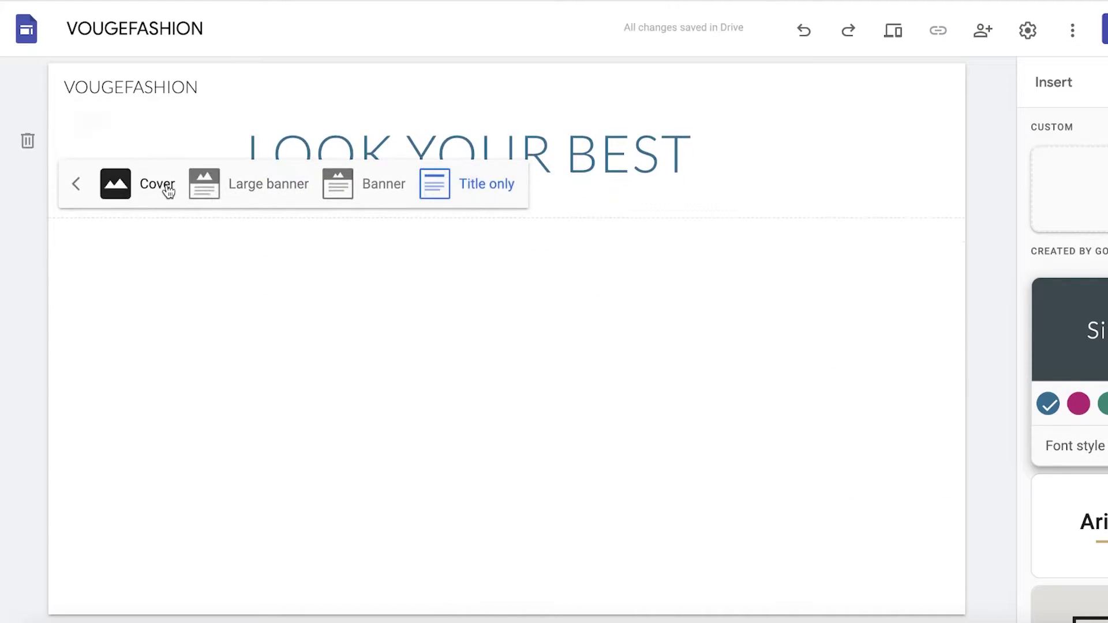
pyautogui.click(157, 184)
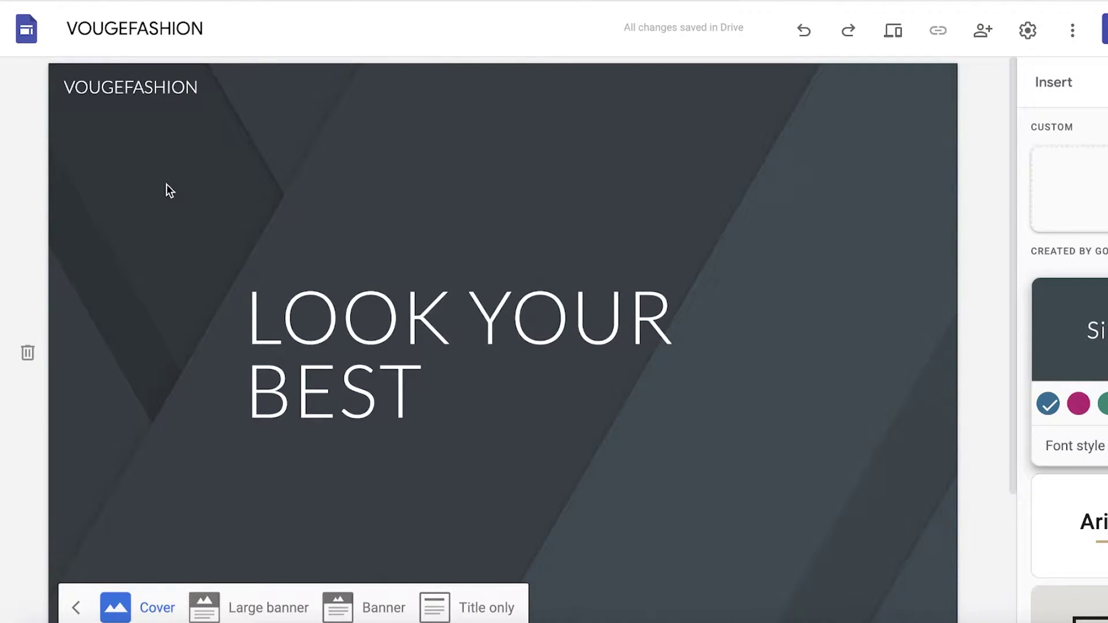
pyautogui.scroll(-3, 946, 196)
pyautogui.scroll(3, 868, 283)
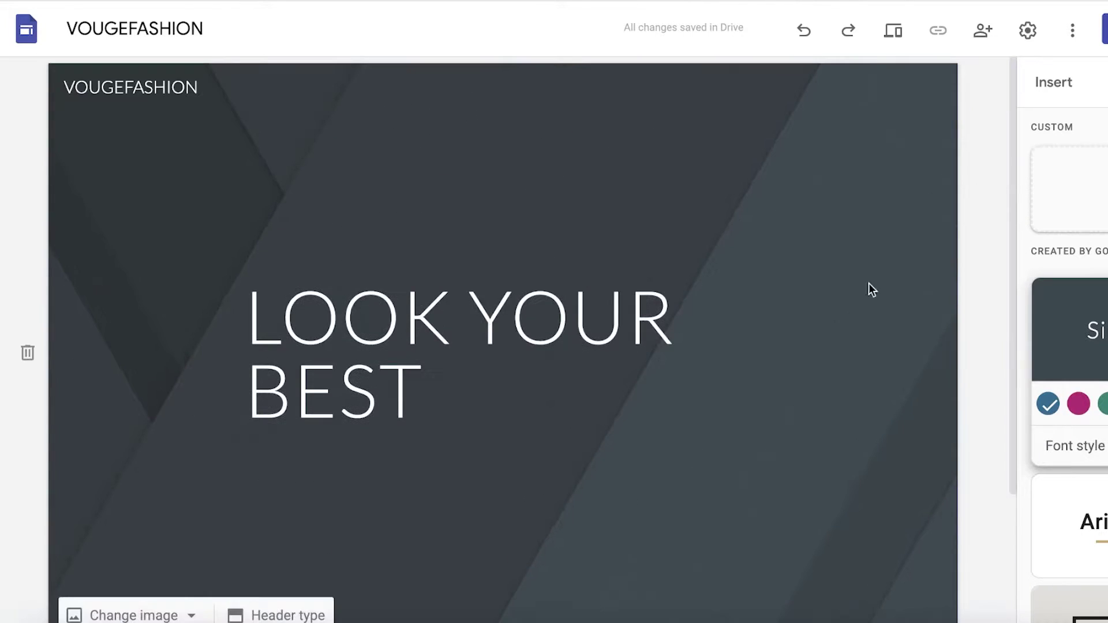
# - Start replacing the header image and search Google images for "FASHION"
pyautogui.scroll(-3, 159, 519)
pyautogui.click(165, 430)
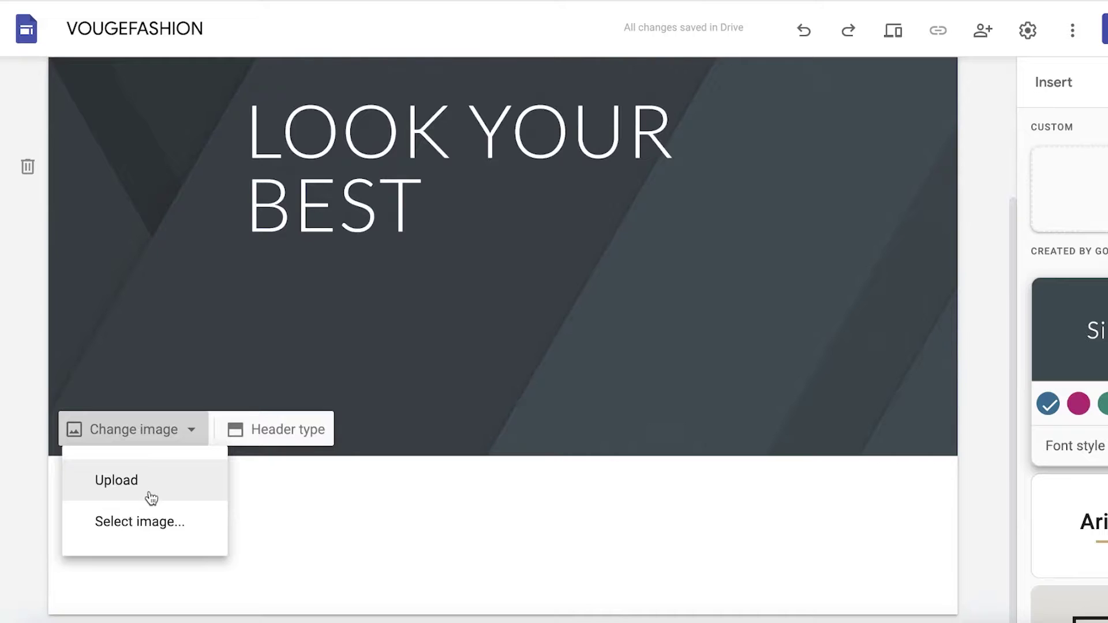
pyautogui.click(144, 531)
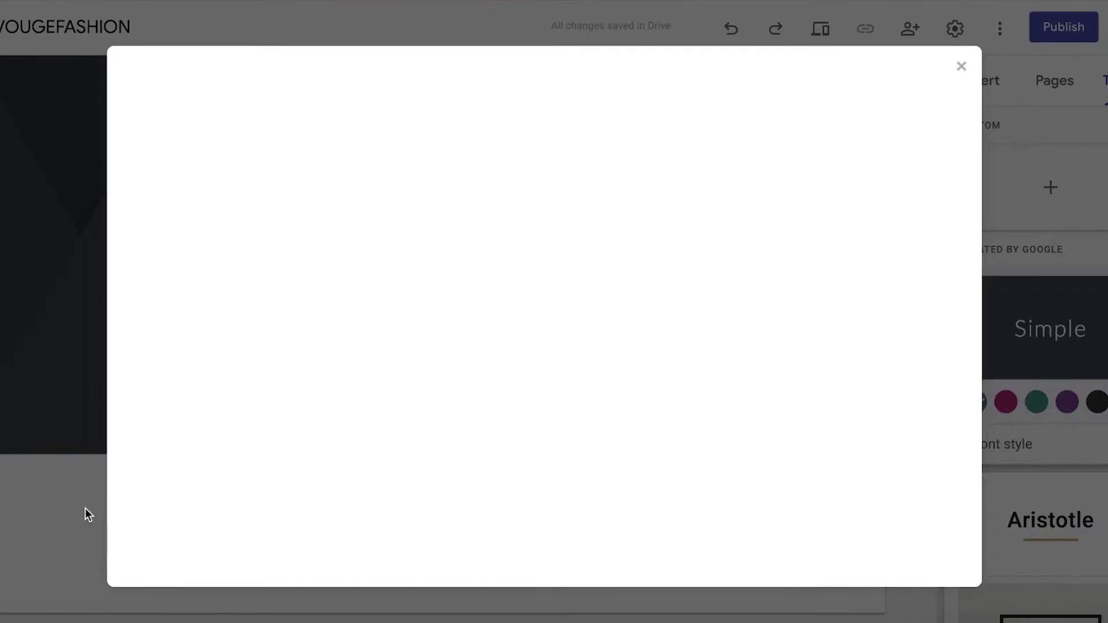
pyautogui.click(294, 118)
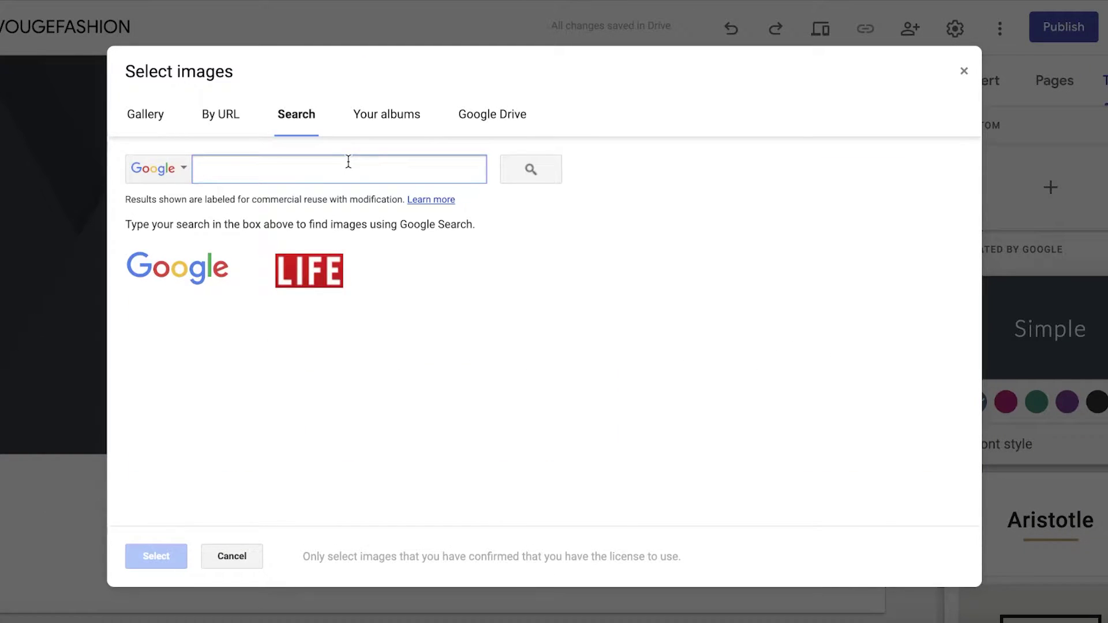
pyautogui.write('FAS')
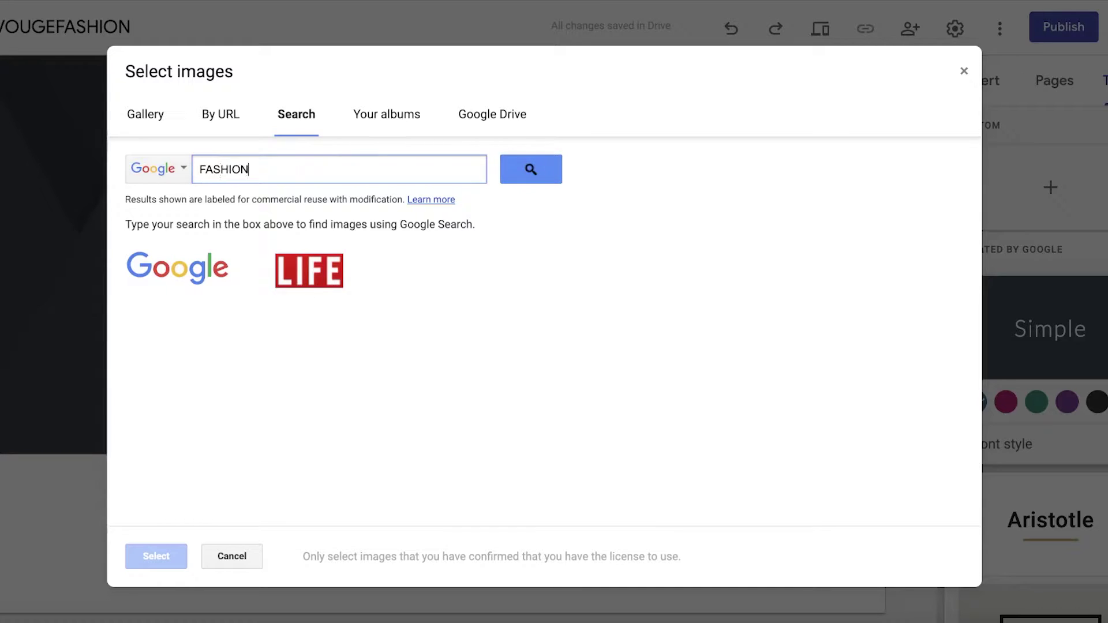
pyautogui.write('HION')
pyautogui.press('Return')
# - Set the header background to the runway photo of models in printed T-shirts from the search results
pyautogui.scroll(-2, 433, 149)
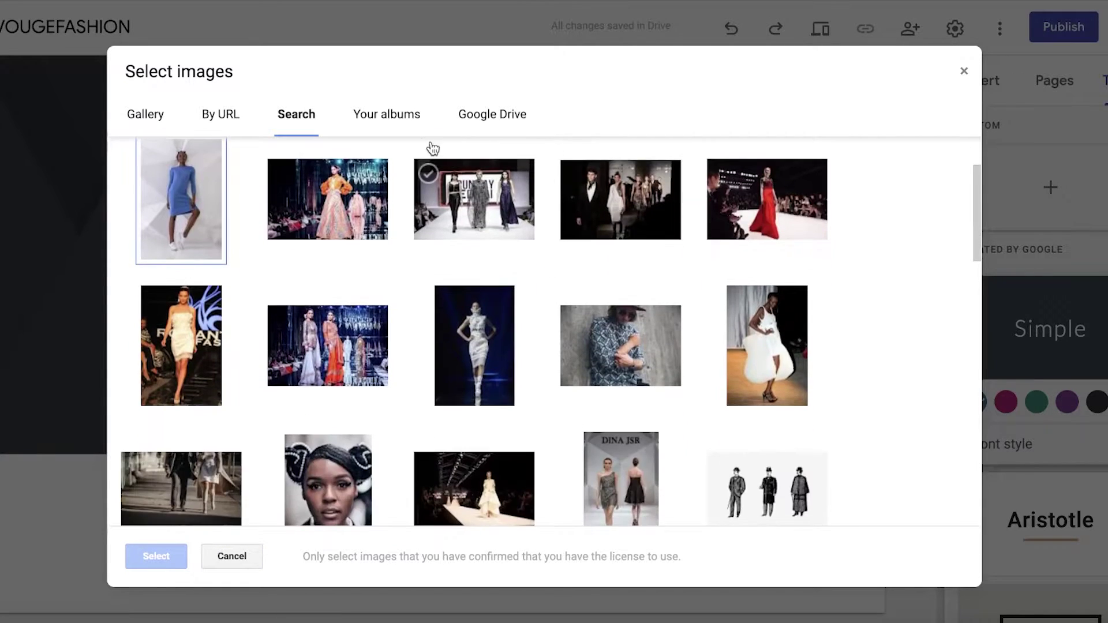
pyautogui.scroll(-15, 433, 149)
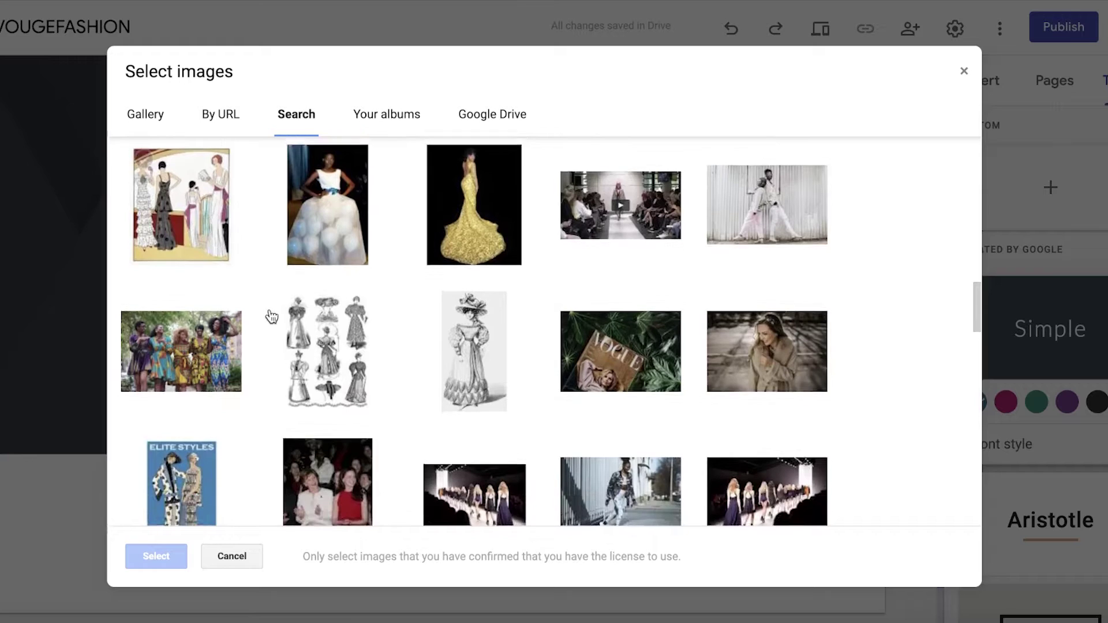
pyautogui.scroll(-3, 271, 316)
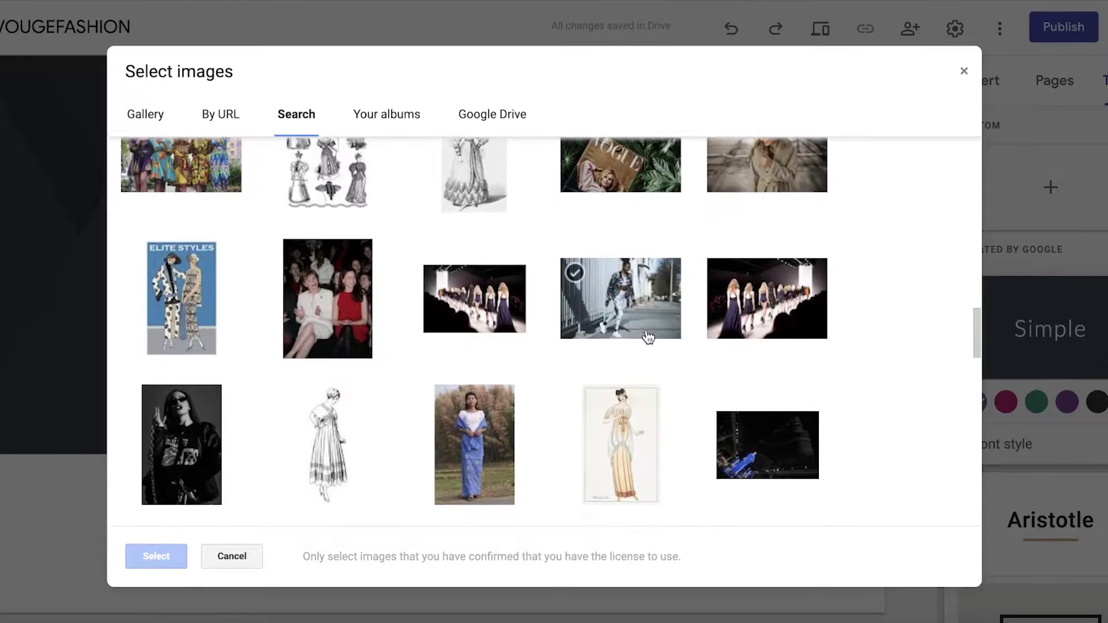
pyautogui.scroll(-5, 577, 323)
pyautogui.click(762, 300)
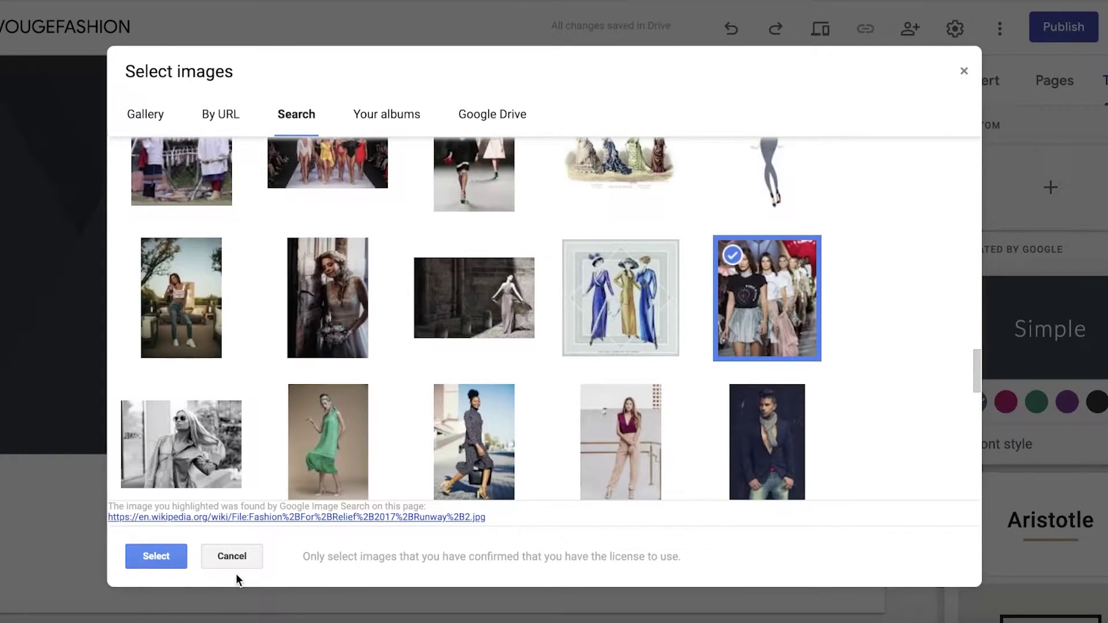
pyautogui.click(156, 556)
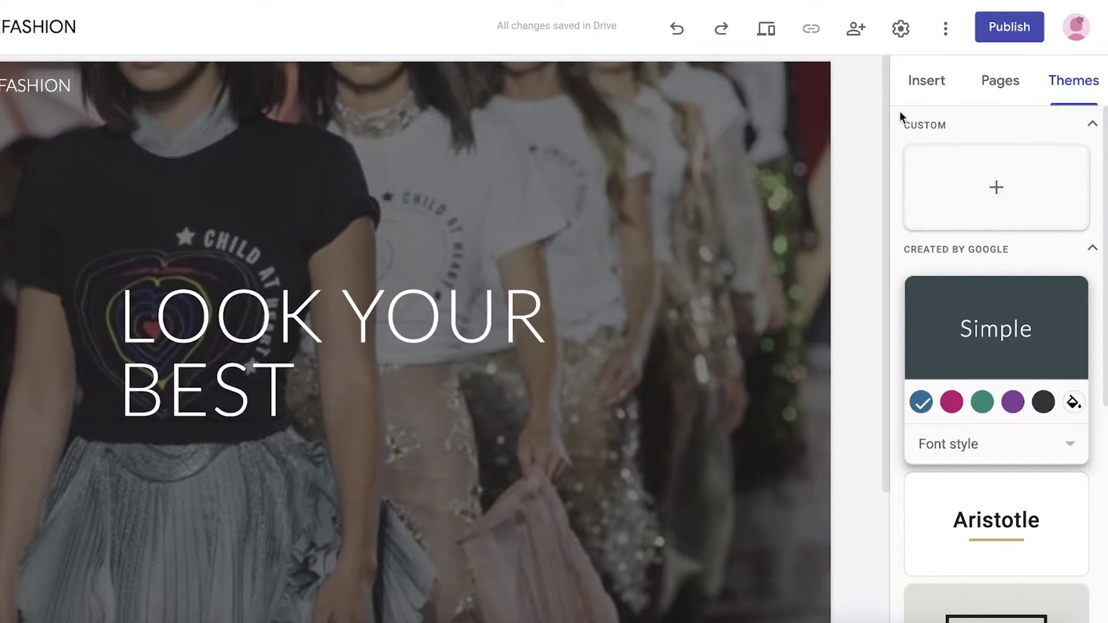
# - Insert a button named "SHOP NOW" on the home page with the placeholder link "ASDF"
pyautogui.click(912, 97)
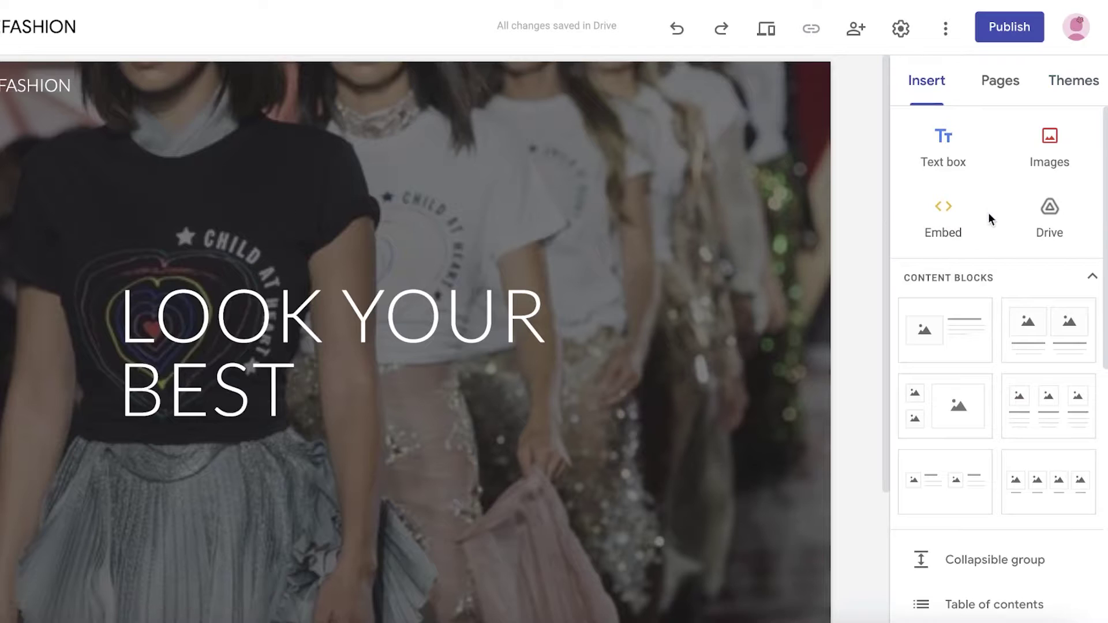
pyautogui.scroll(-9, 970, 260)
pyautogui.scroll(1, 979, 223)
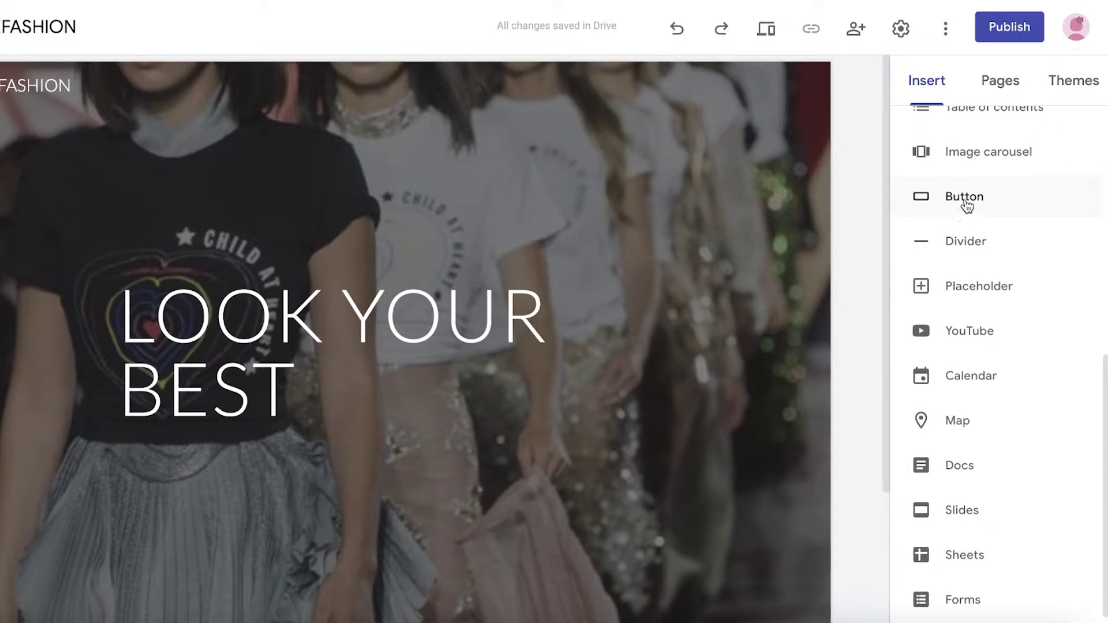
pyautogui.click(965, 199)
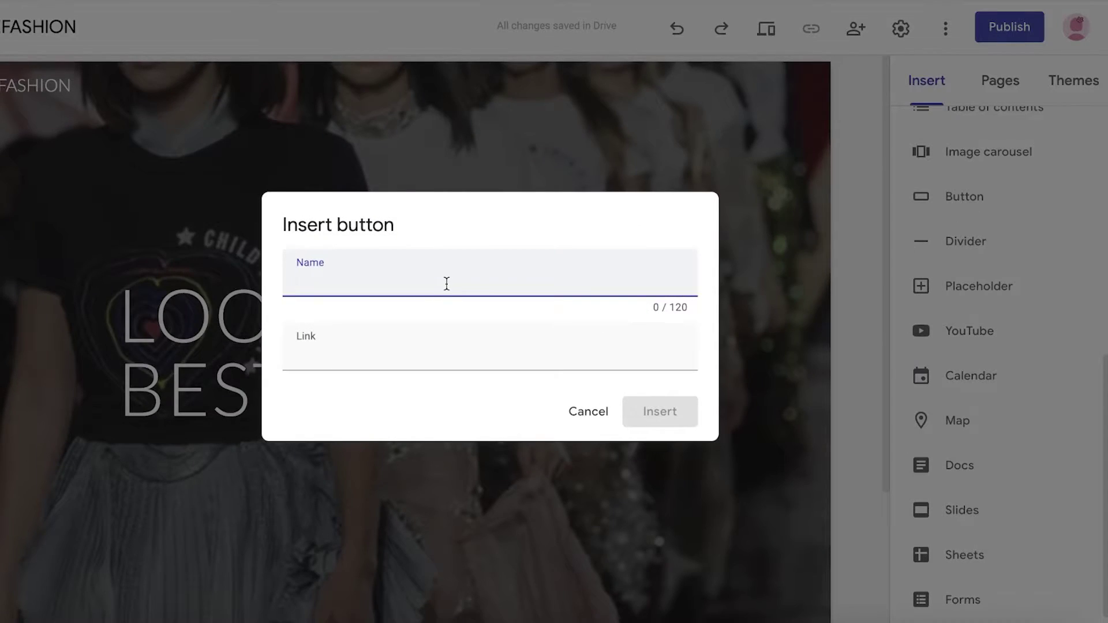
pyautogui.write('SHOP NOW')
pyautogui.press('Tab')
pyautogui.write('AS')
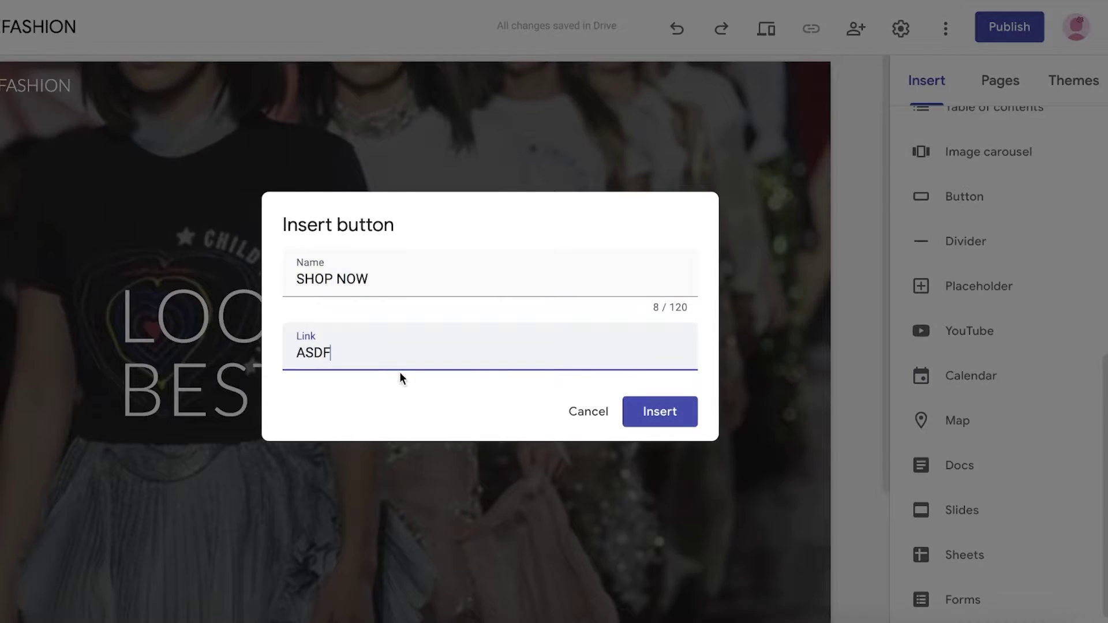
pyautogui.click(684, 413)
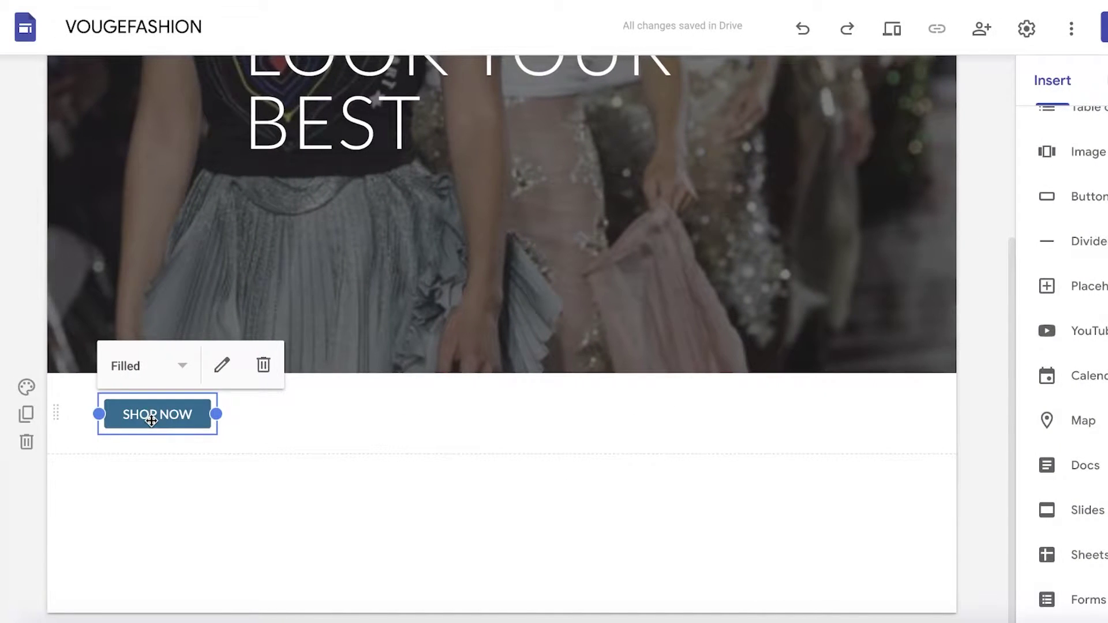
# - Move the SHOP NOW button into the header below the "LOOK YOUR BEST" title and narrow the title box so each word takes its own line
pyautogui.moveTo(151, 422); pyautogui.dragTo(400, 441)
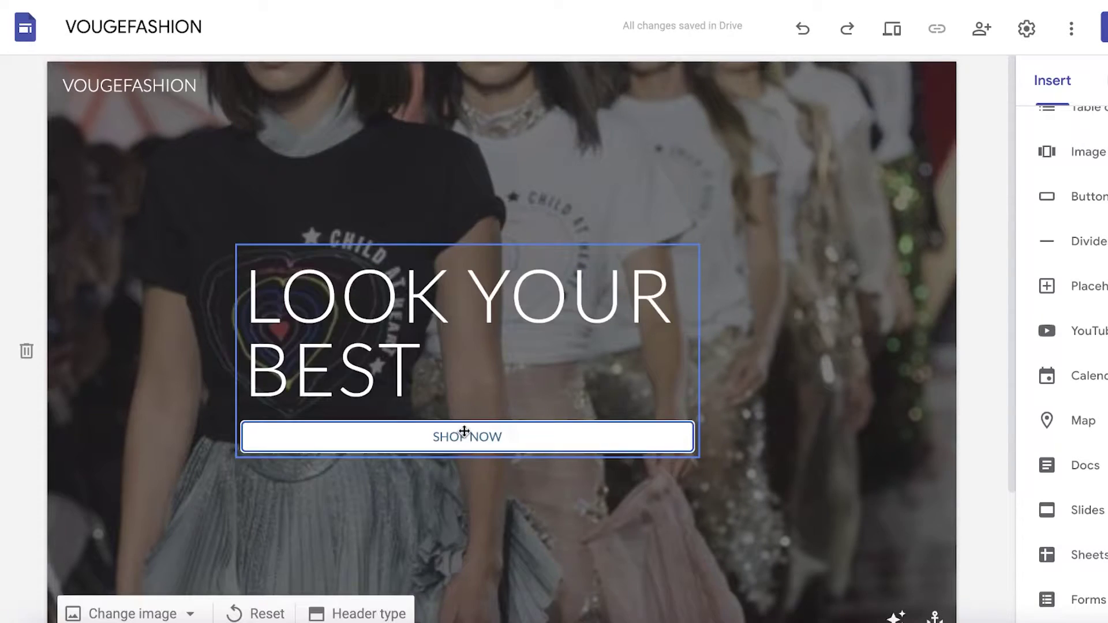
pyautogui.moveTo(467, 306); pyautogui.dragTo(405, 319)
pyautogui.click(676, 346)
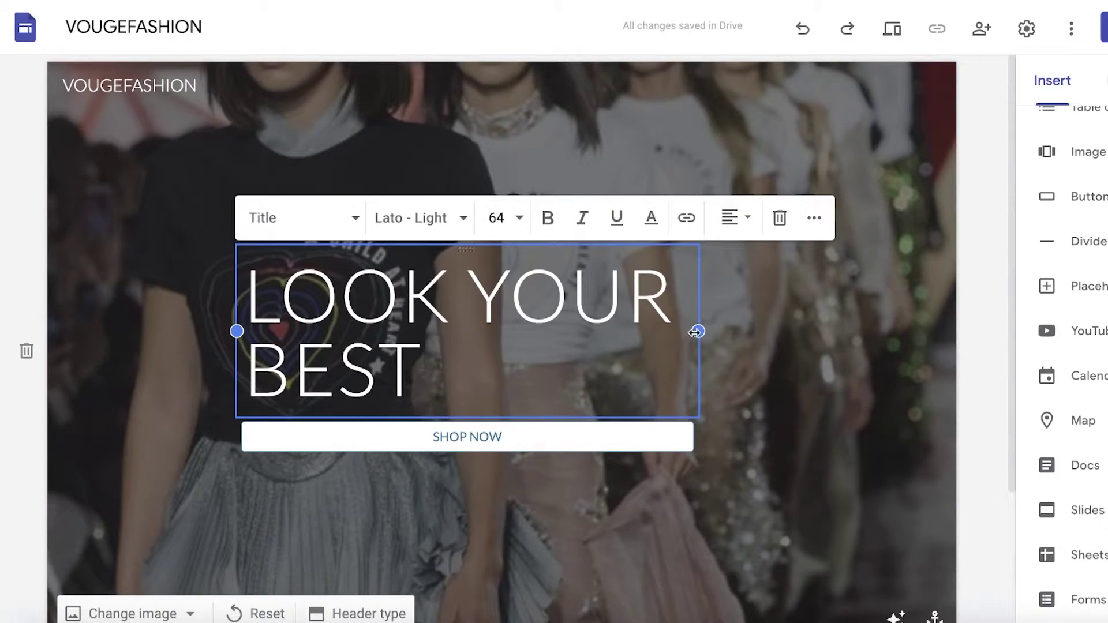
pyautogui.moveTo(695, 332); pyautogui.dragTo(494, 333)
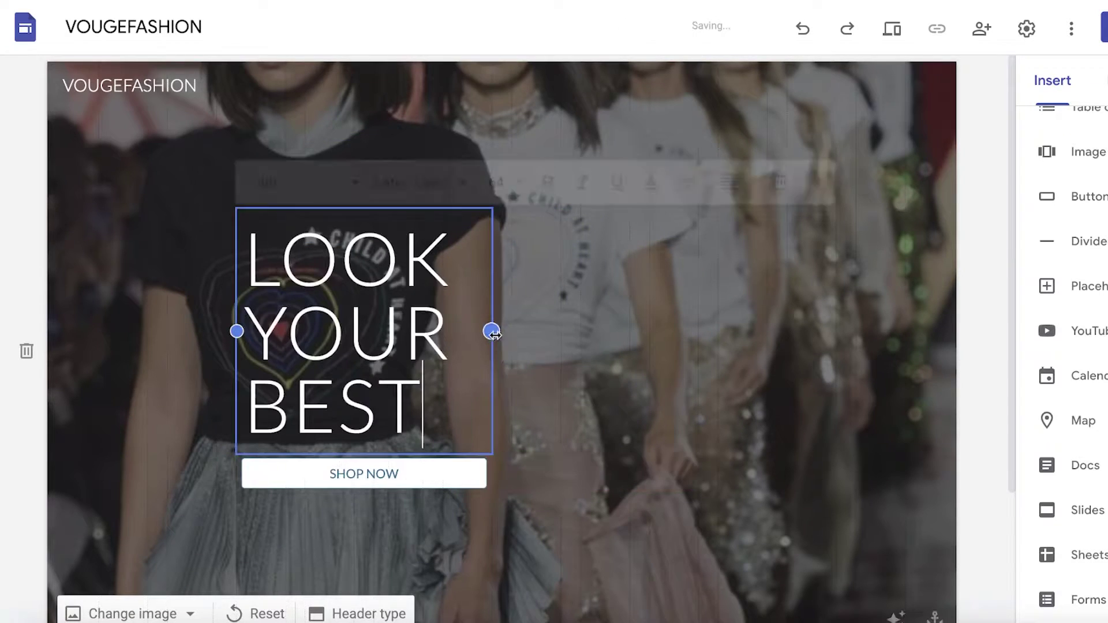
pyautogui.click(754, 354)
# - Move the grouped title and SHOP NOW button to the right side of the cover header
pyautogui.click(340, 287)
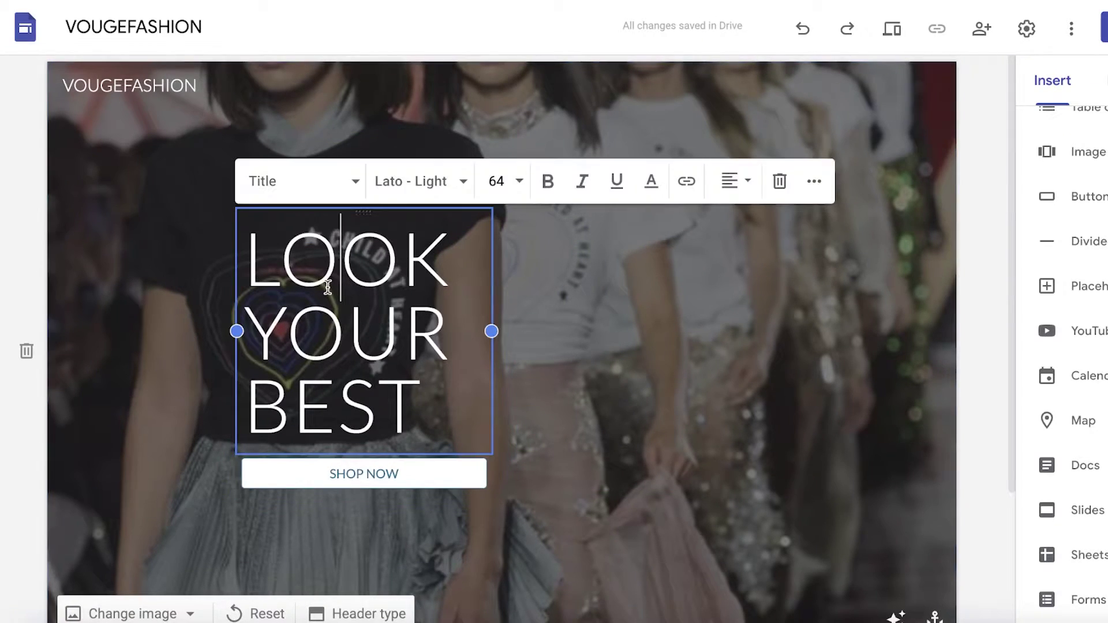
pyautogui.press('Escape')
pyautogui.moveTo(364, 212); pyautogui.dragTo(748, 210)
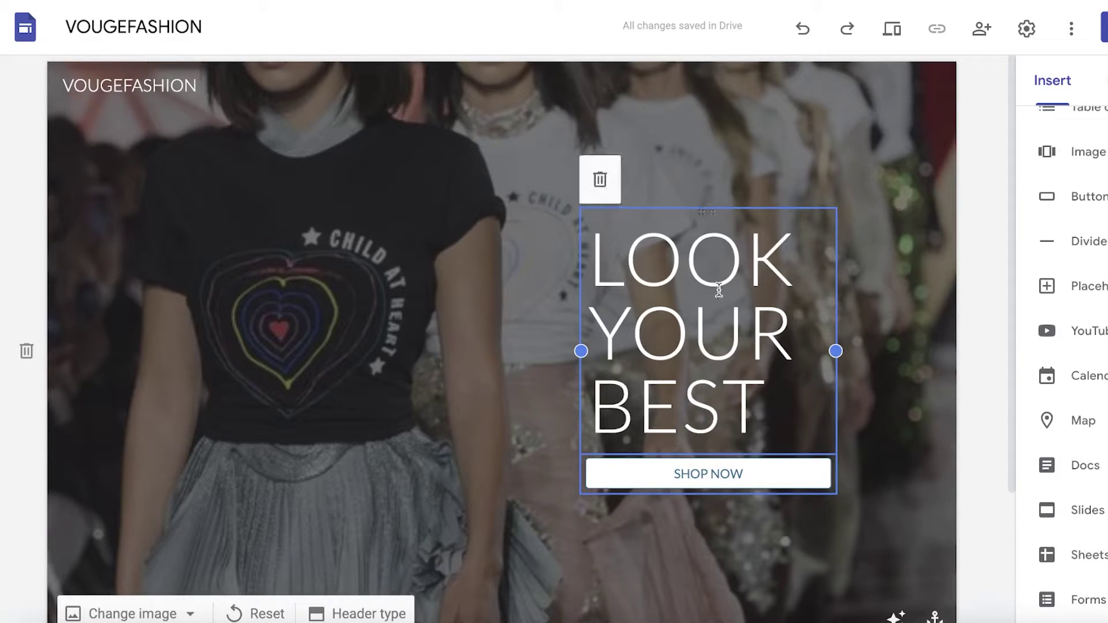
# - Try the Outlined and Text styles on the SHOP NOW button, and return it to Filled
pyautogui.click(708, 473)
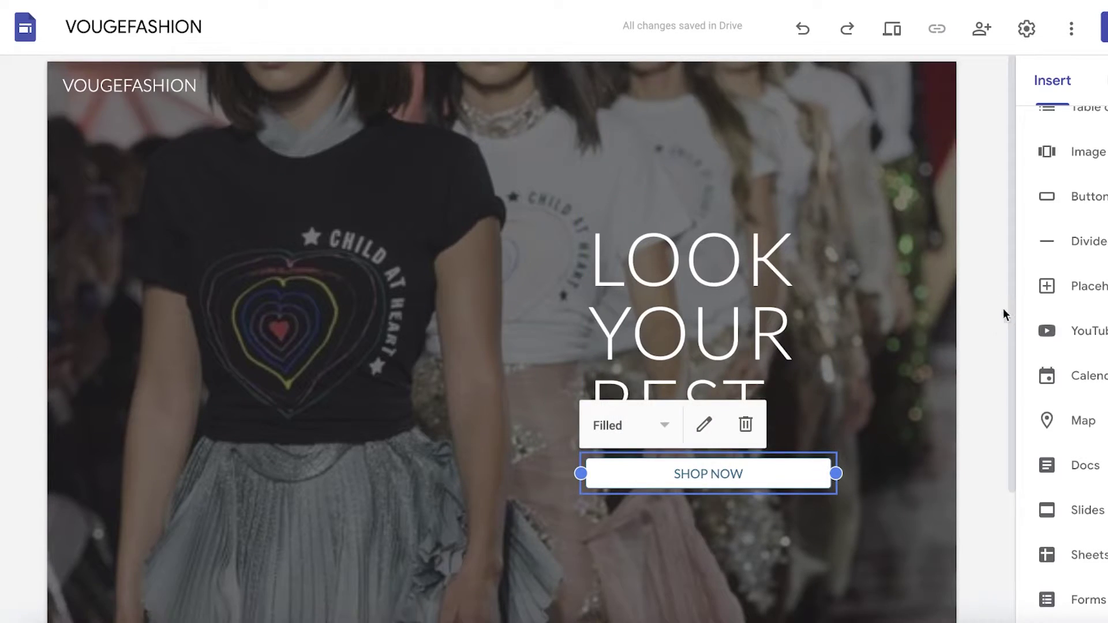
pyautogui.click(662, 430)
pyautogui.click(616, 461)
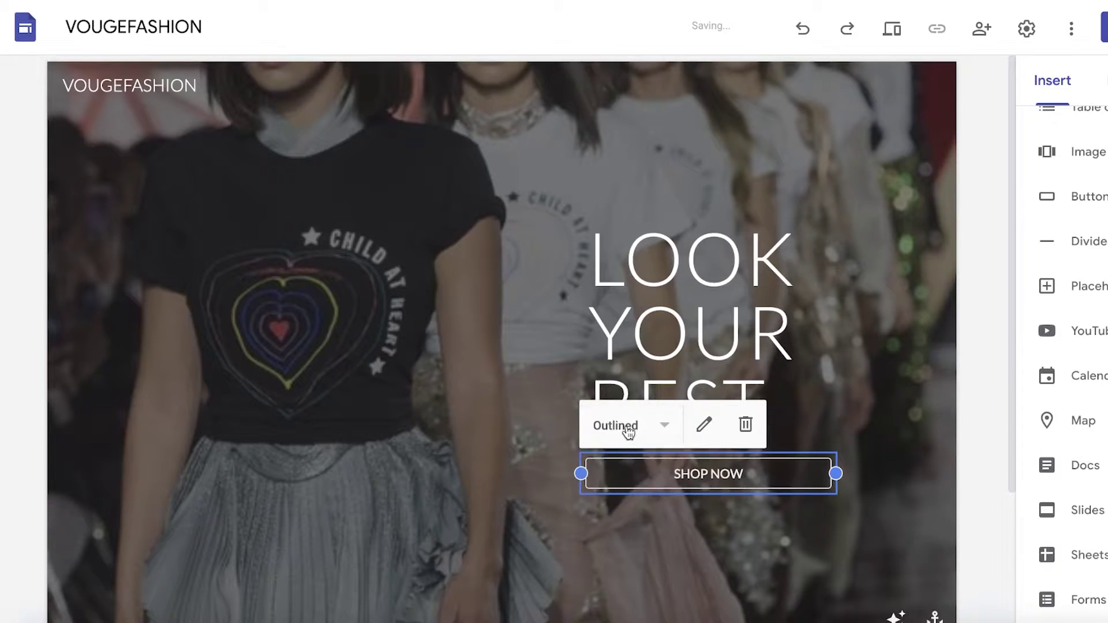
pyautogui.click(626, 426)
pyautogui.click(616, 492)
pyautogui.click(622, 430)
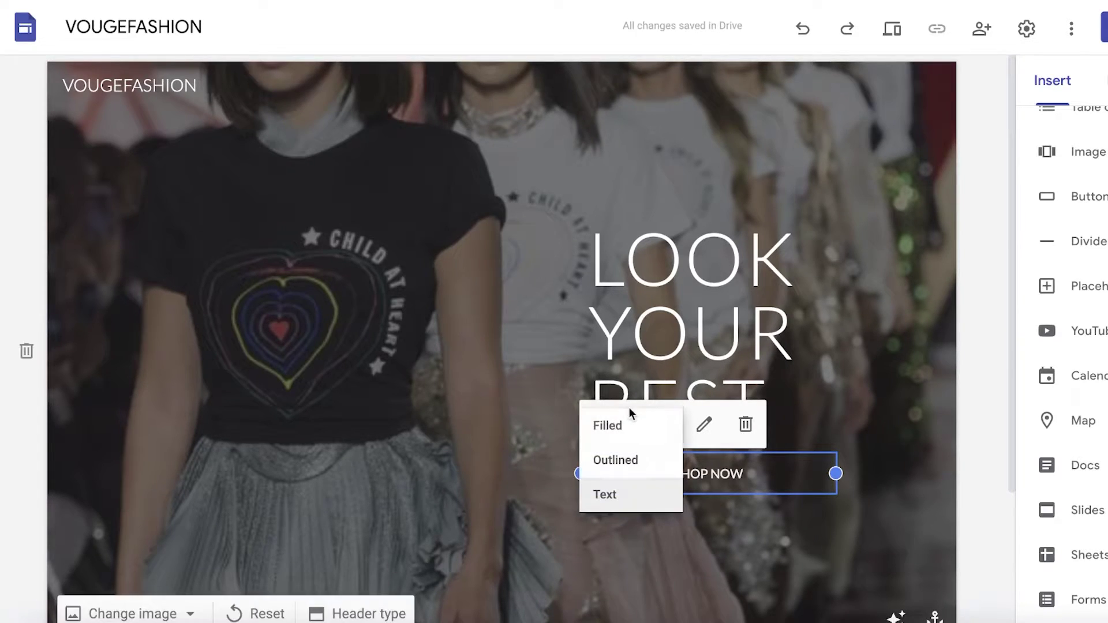
pyautogui.click(618, 427)
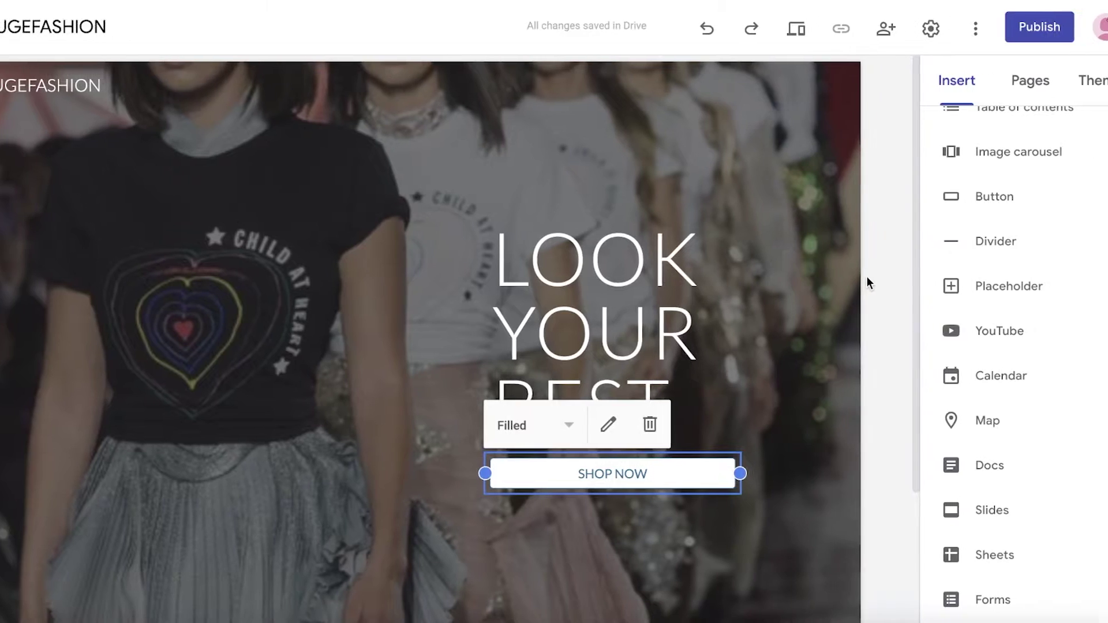
# - Add a new page named "PRODUCTS" to the site
pyautogui.click(1020, 104)
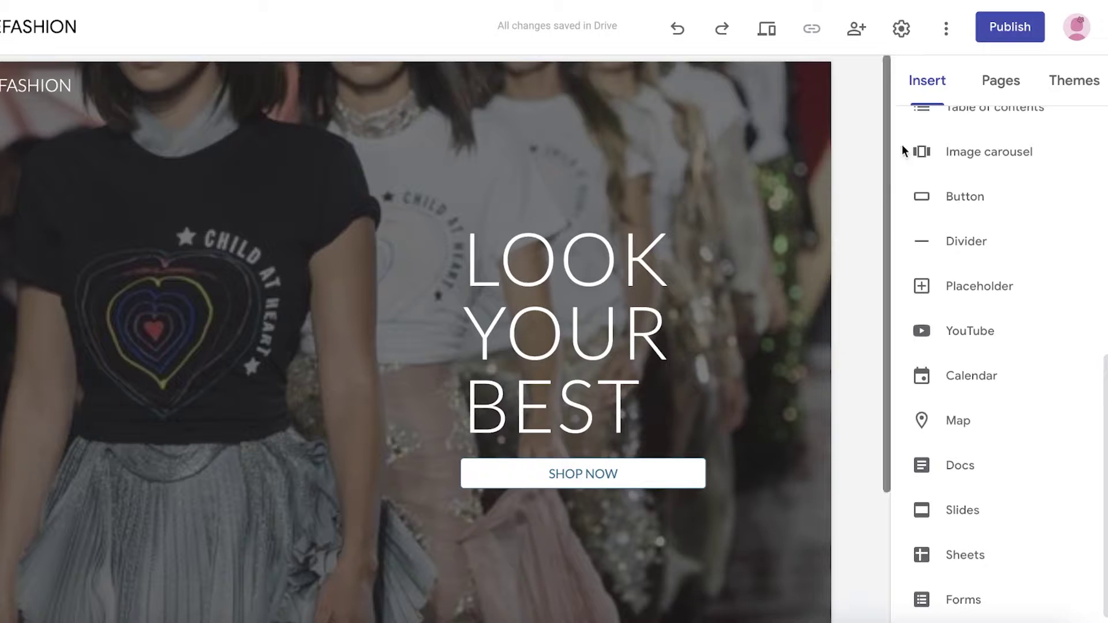
pyautogui.click(1029, 86)
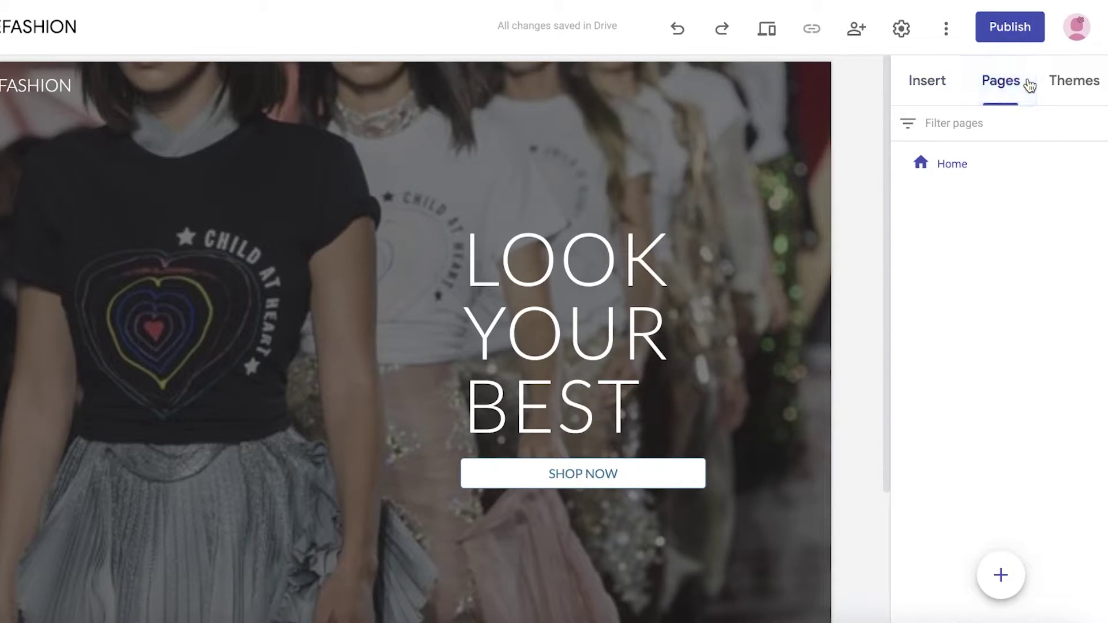
pyautogui.click(1002, 576)
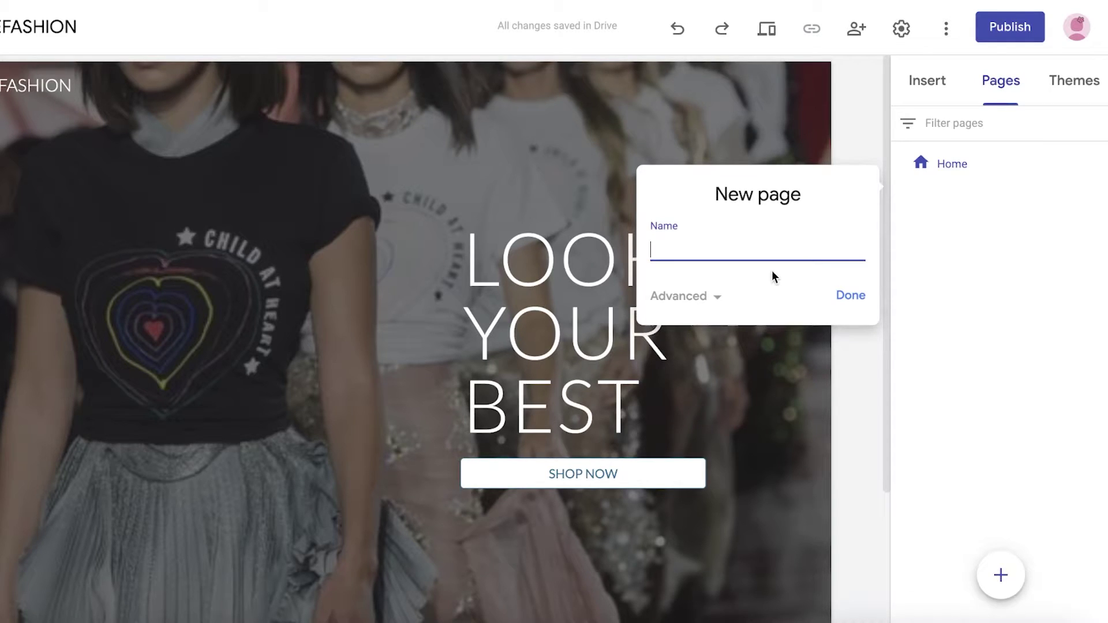
pyautogui.write('PRODUCTS')
pyautogui.press('Return')
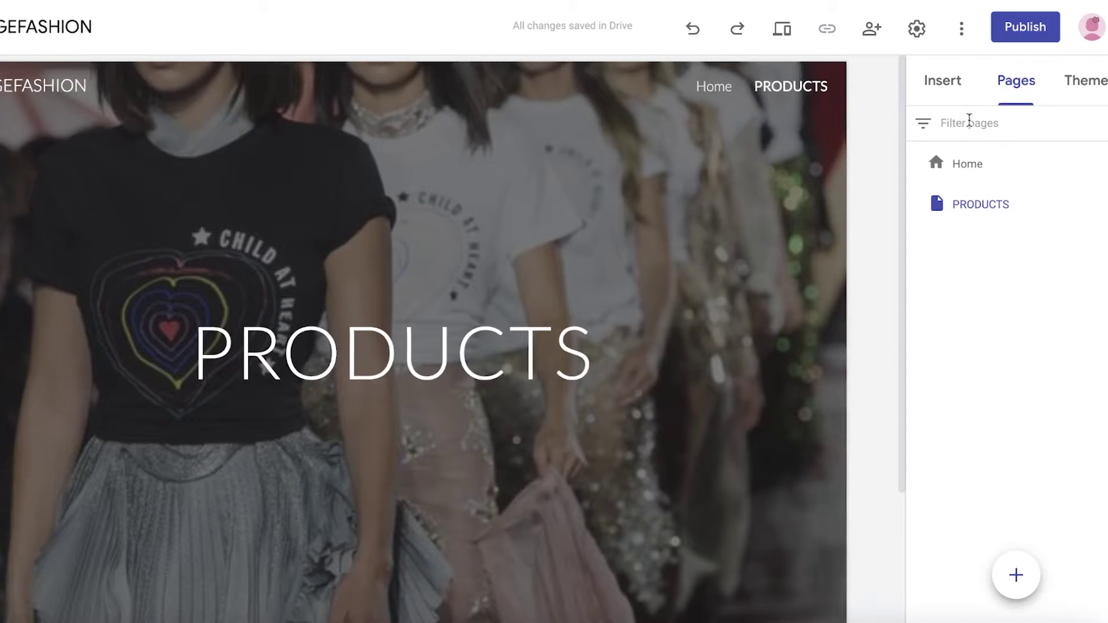
# - Set the PRODUCTS page's header type to Title only
pyautogui.scroll(-3, 231, 408)
pyautogui.click(223, 429)
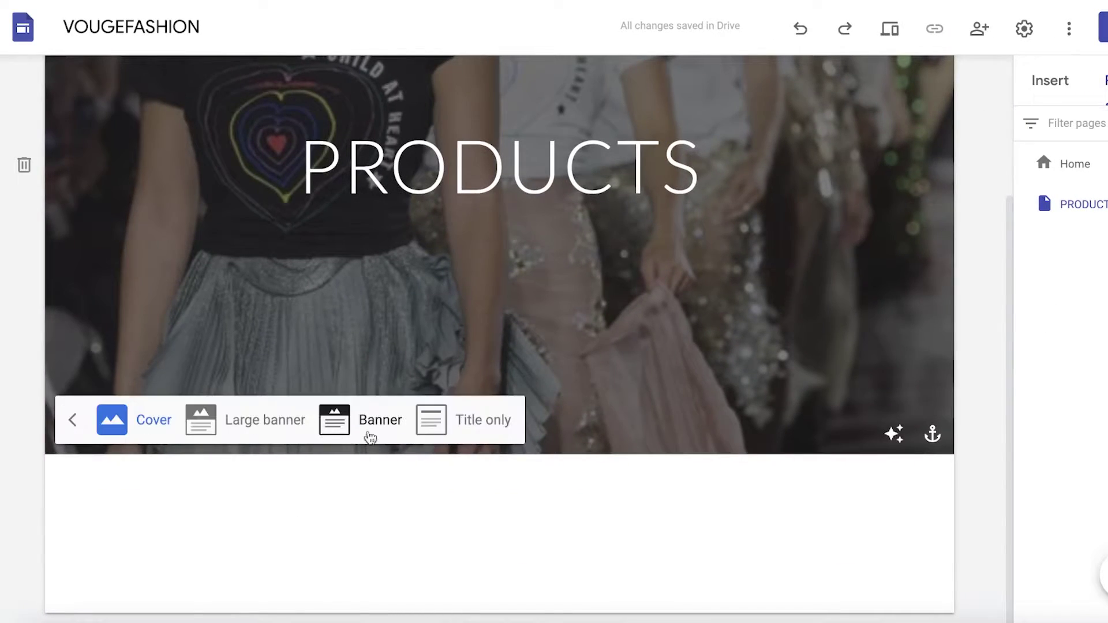
pyautogui.click(461, 420)
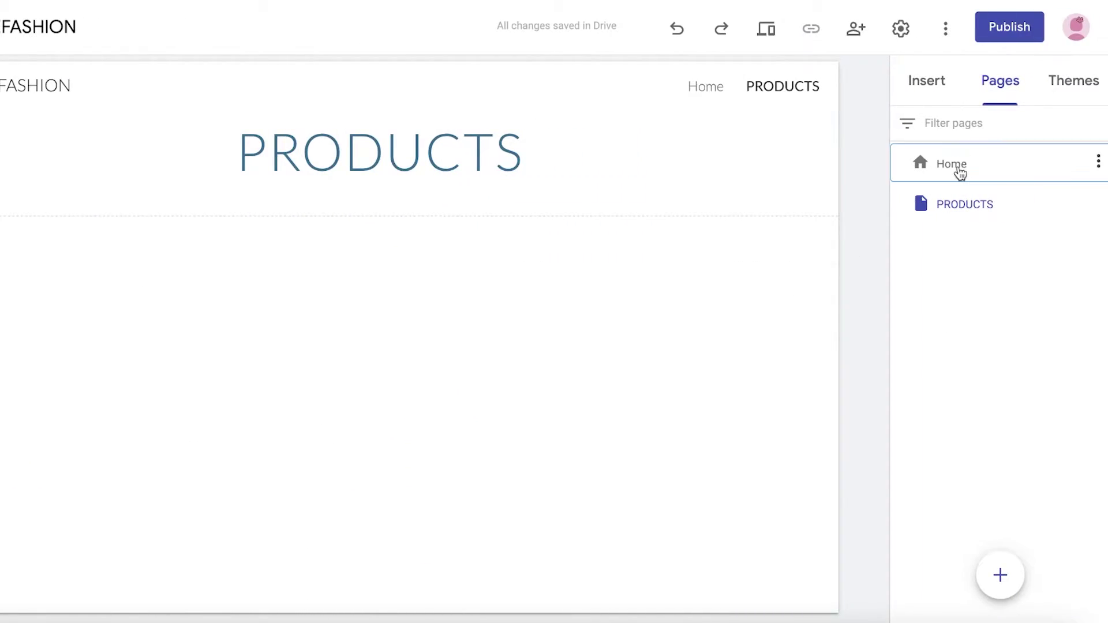
# - Replace the link of the Home page's SHOP NOW button with the site's PRODUCTS page, and open the PRODUCTS page
pyautogui.click(957, 165)
pyautogui.click(1098, 203)
pyautogui.click(859, 388)
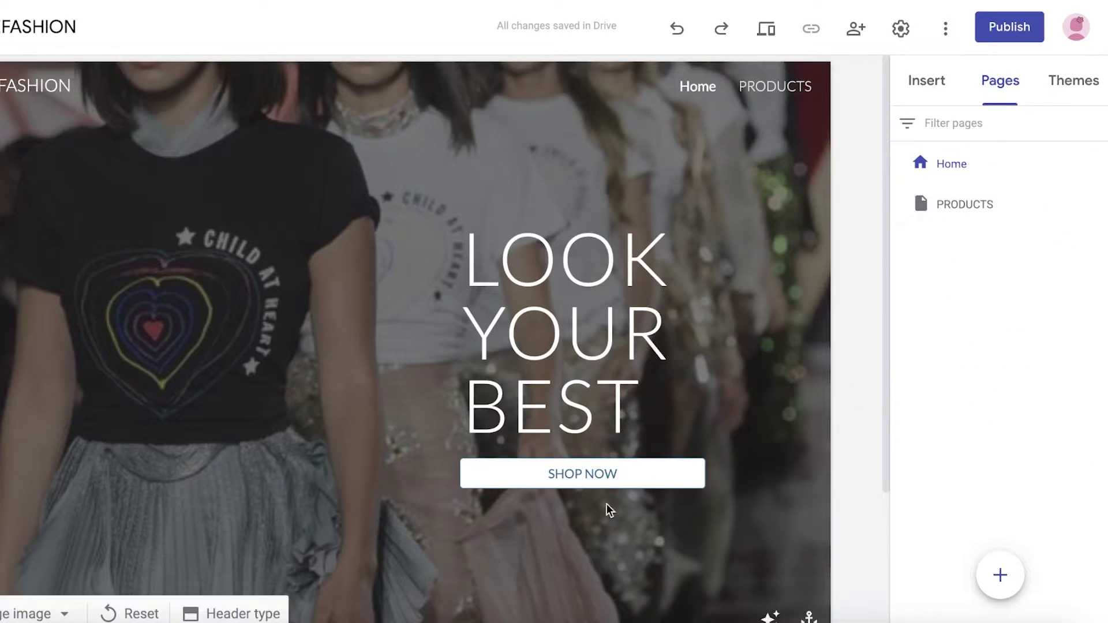
pyautogui.click(600, 477)
pyautogui.click(599, 478)
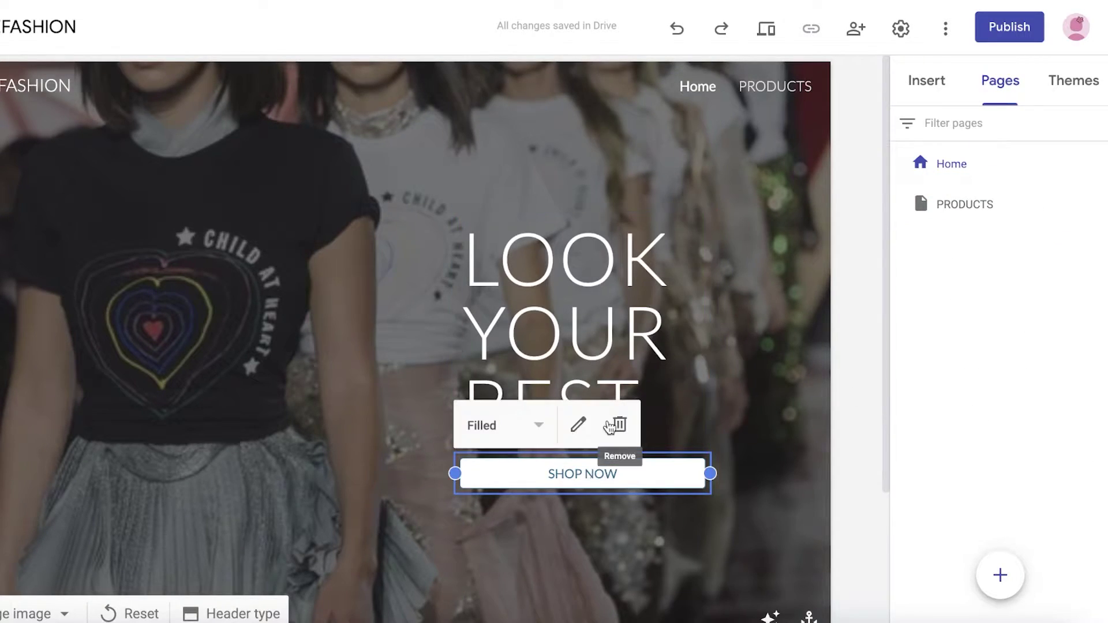
pyautogui.click(587, 425)
pyautogui.click(450, 352)
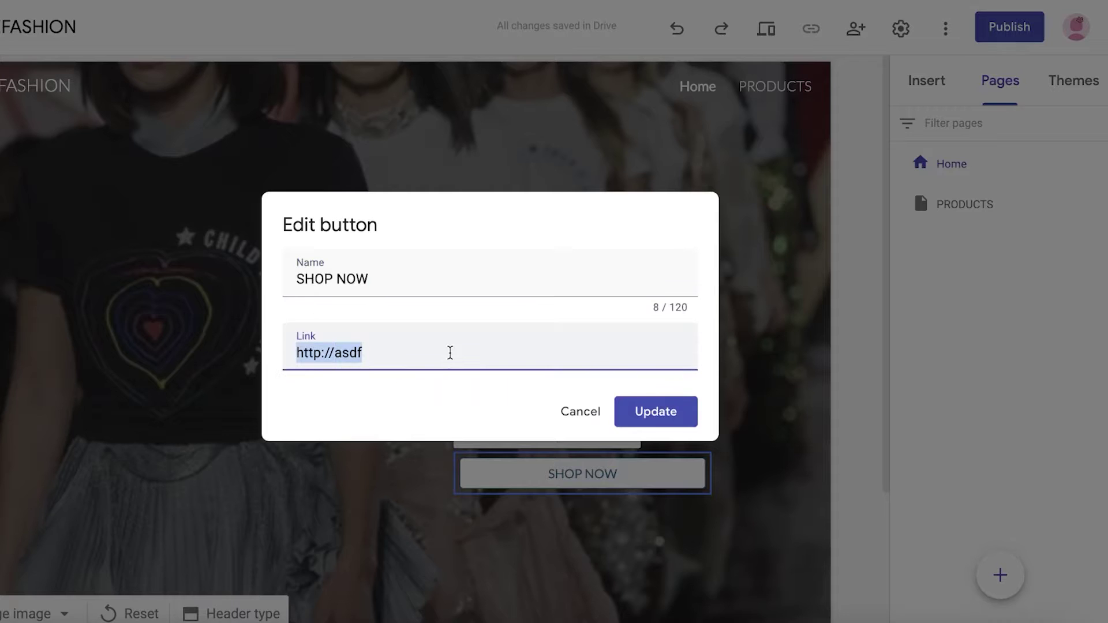
pyautogui.press('BackSpace')
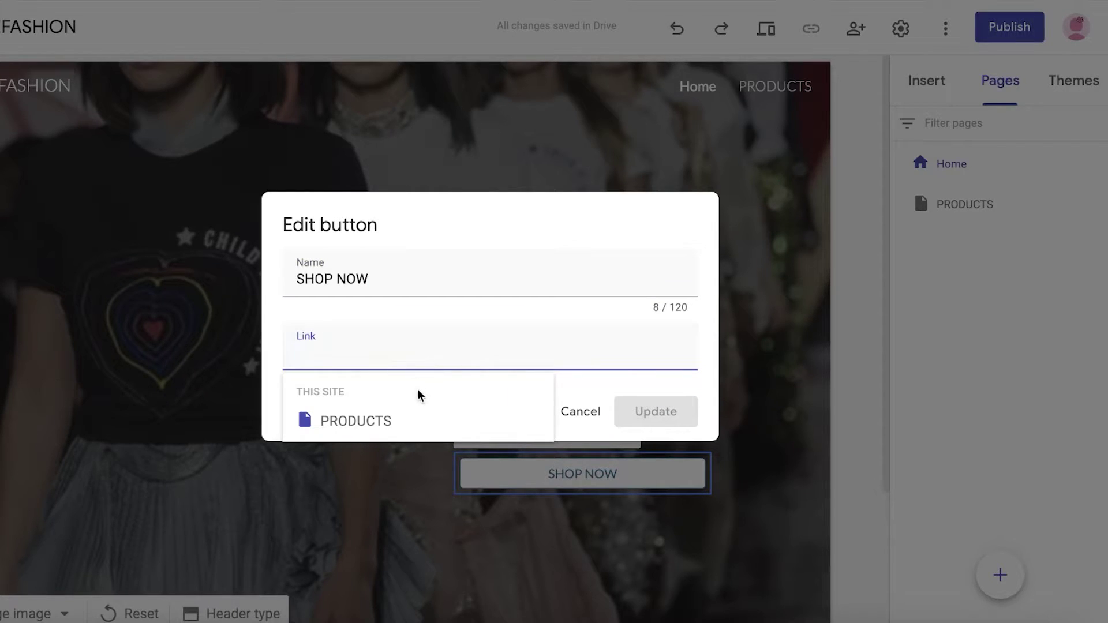
pyautogui.click(359, 421)
pyautogui.click(670, 412)
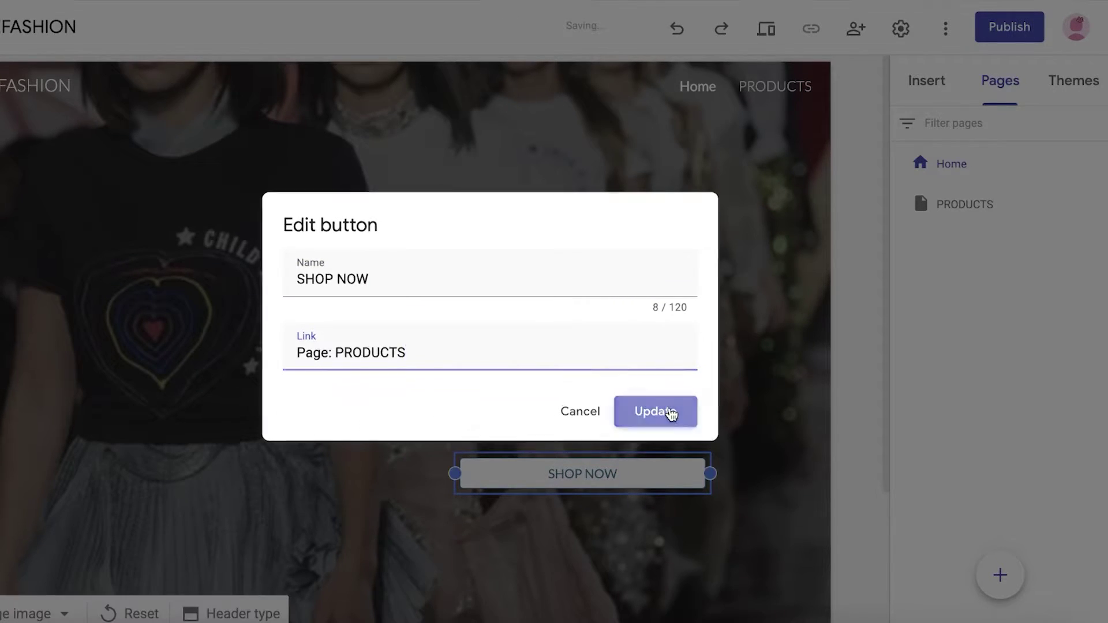
pyautogui.click(854, 373)
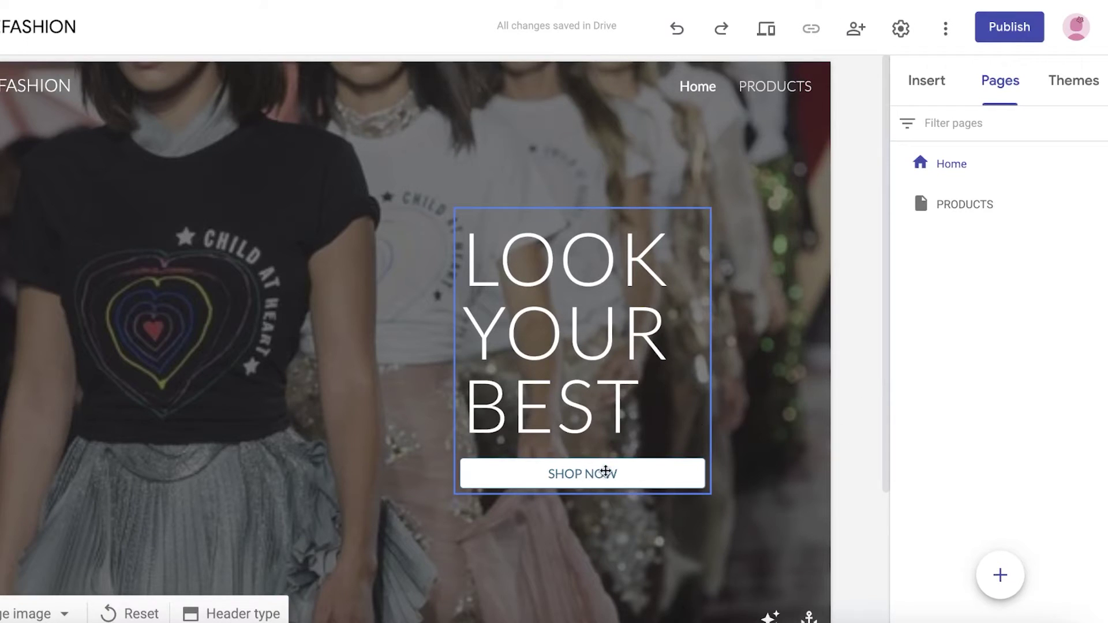
pyautogui.click(975, 209)
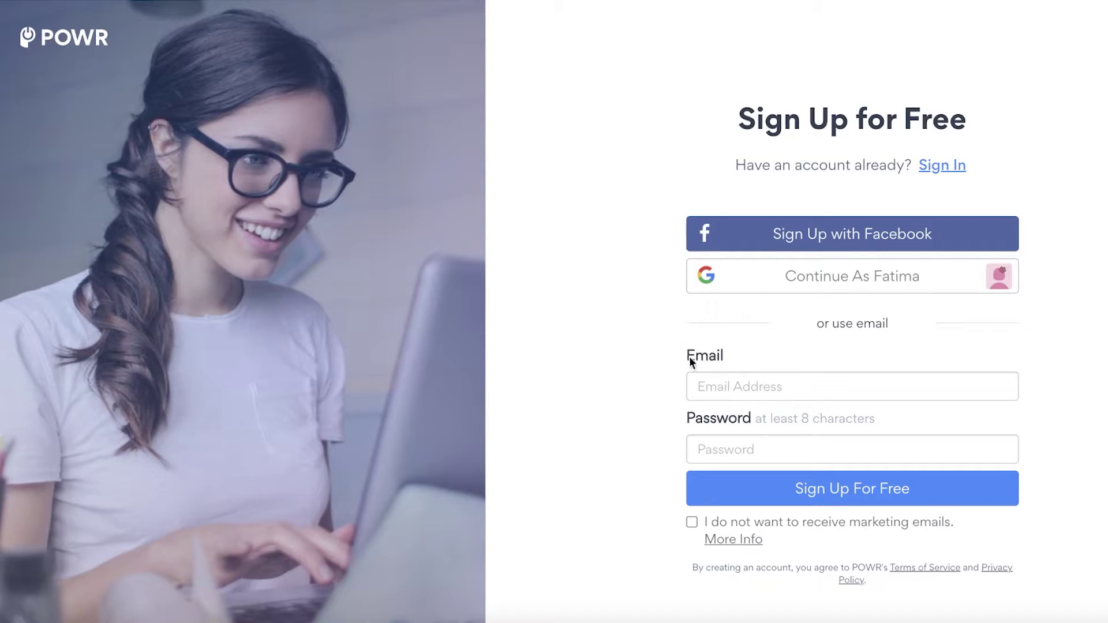
# - On the POWR website, continue with the Google account and create a new Online Store app from the app library
pyautogui.click(774, 286)
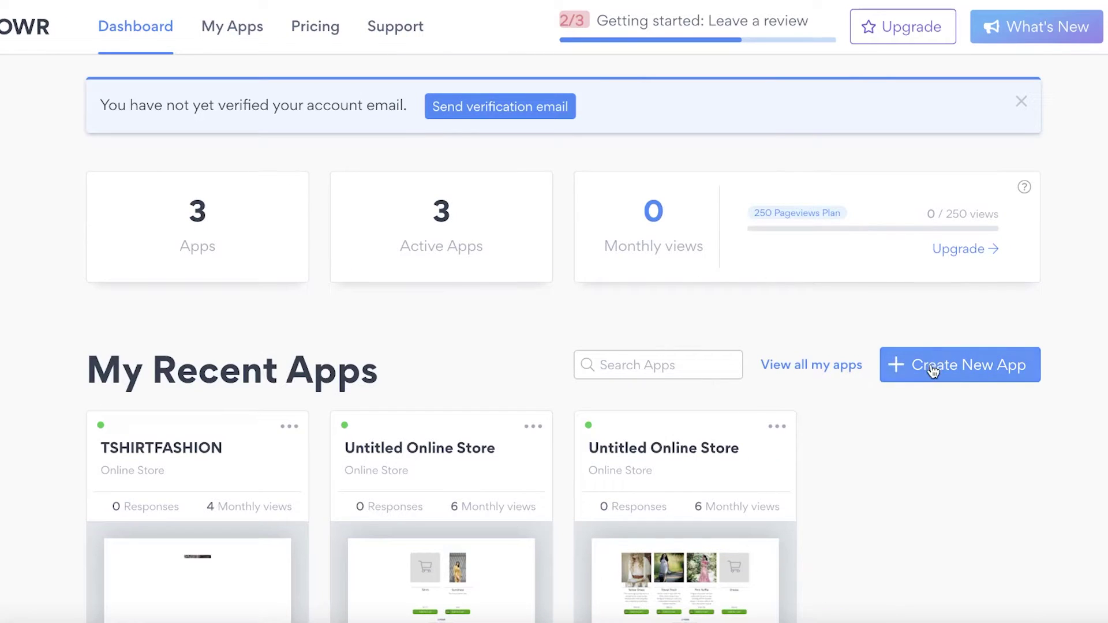
pyautogui.click(923, 366)
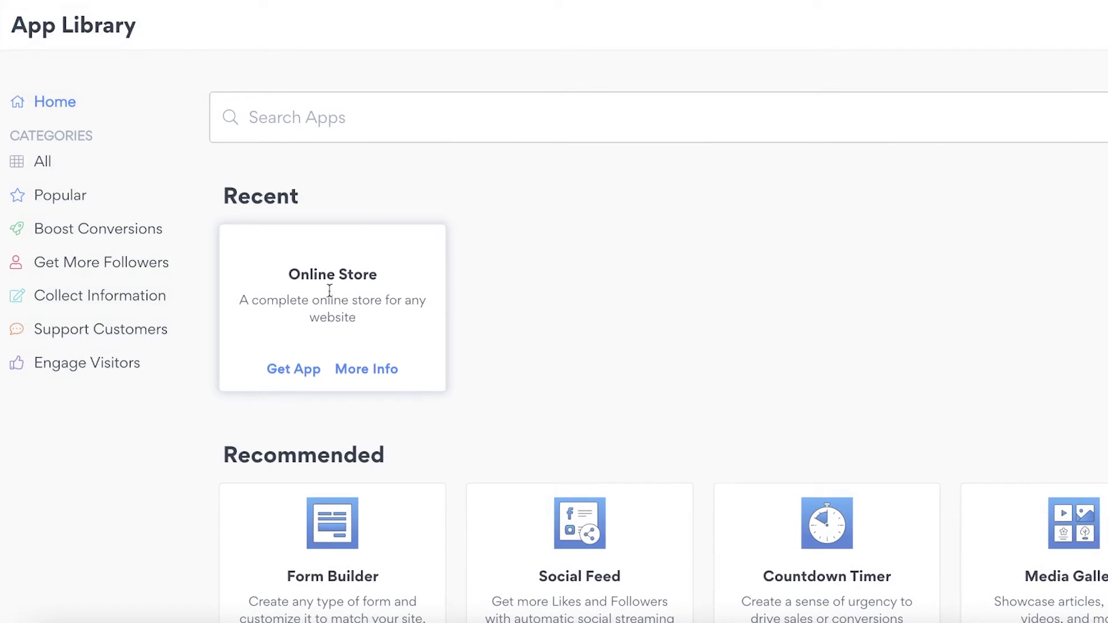
pyautogui.click(296, 371)
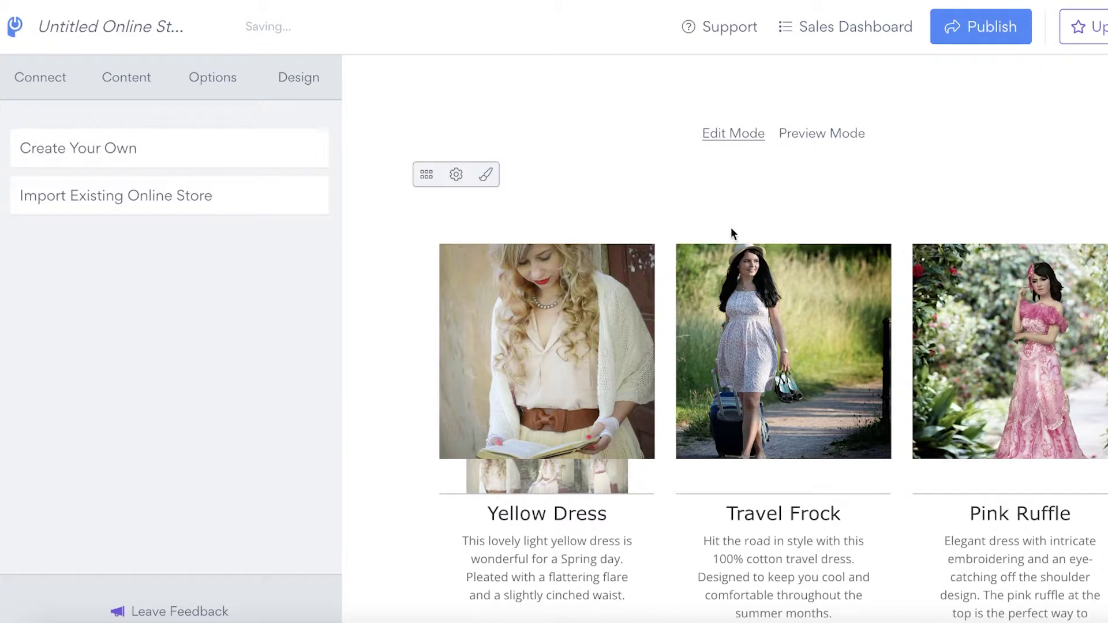
# - Look over the store's sample products and rename the untitled online store as "VOUGEFASHION"
pyautogui.scroll(-4, 732, 235)
pyautogui.scroll(4, 856, 166)
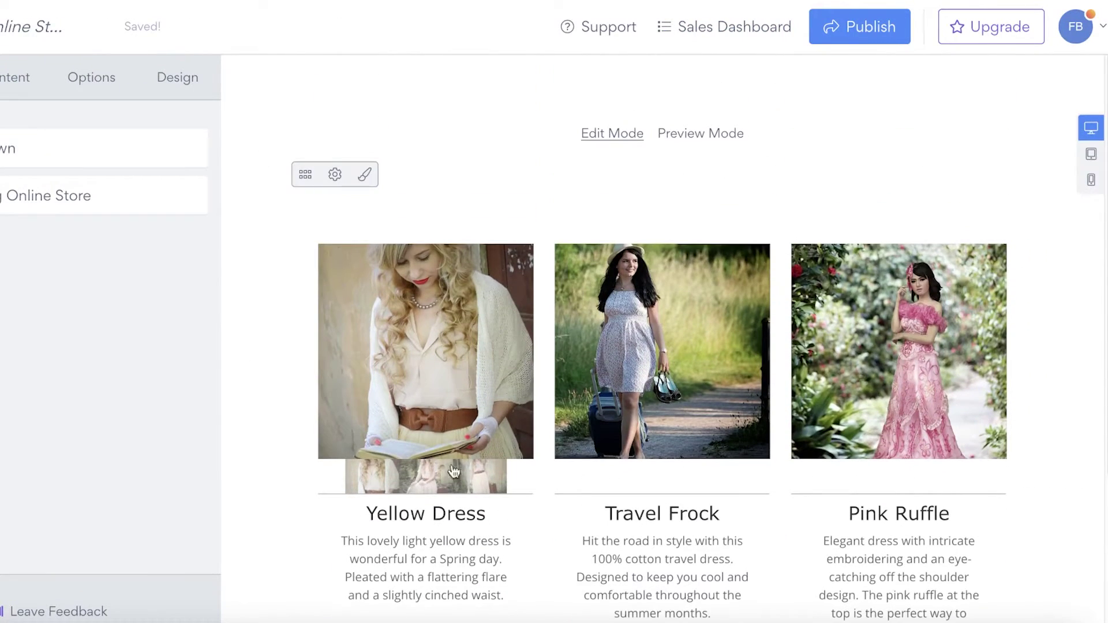
pyautogui.scroll(-4, 454, 471)
pyautogui.scroll(3, 947, 213)
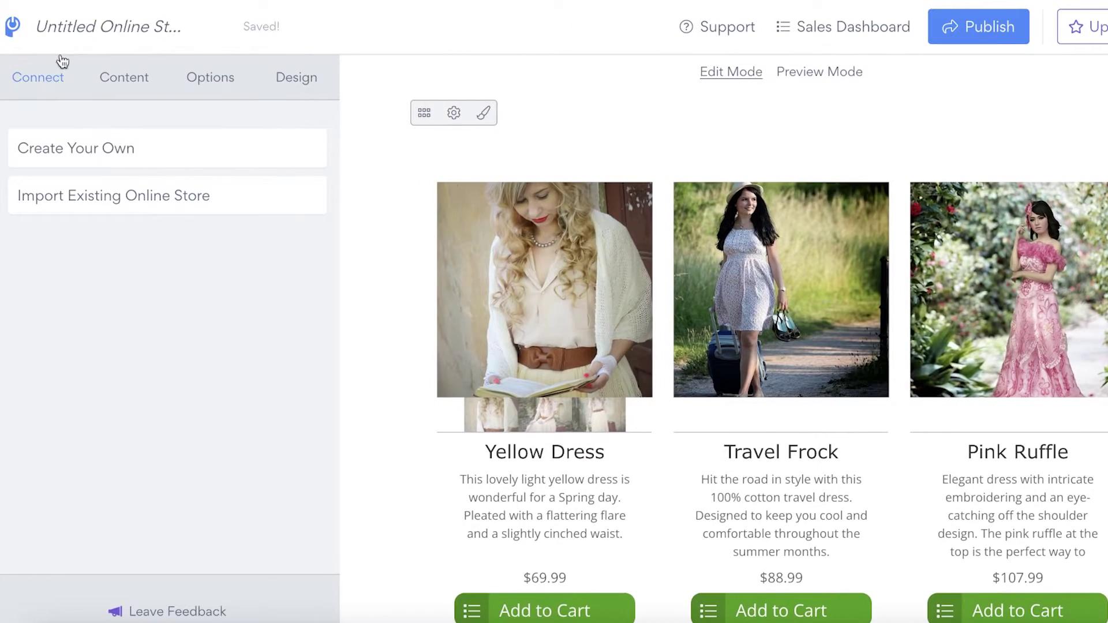
pyautogui.click(80, 29)
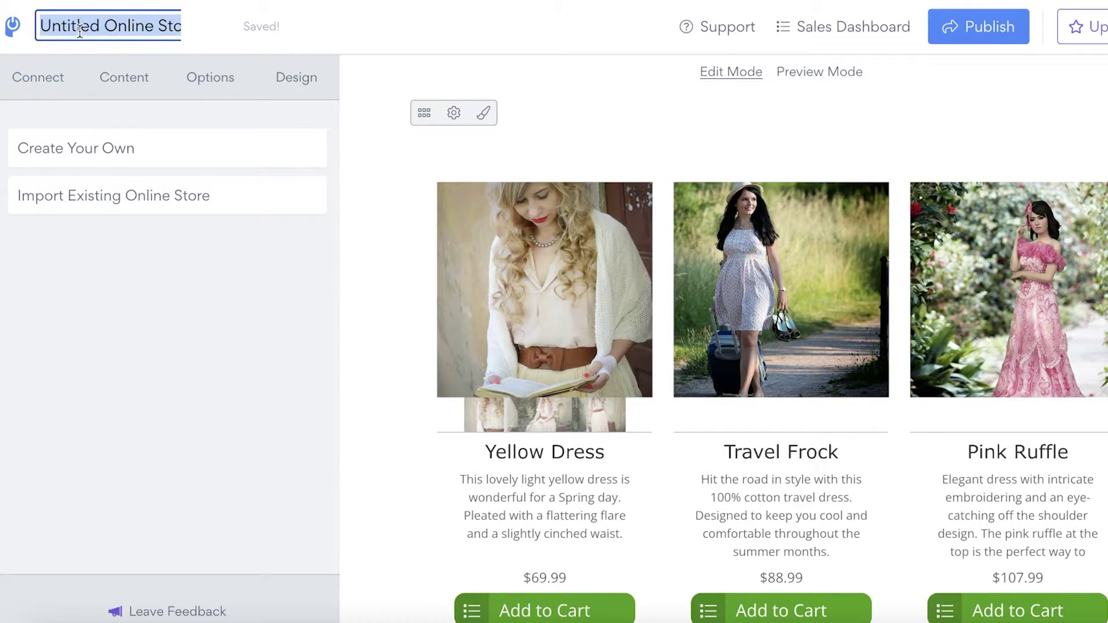
pyautogui.write('VOUGE')
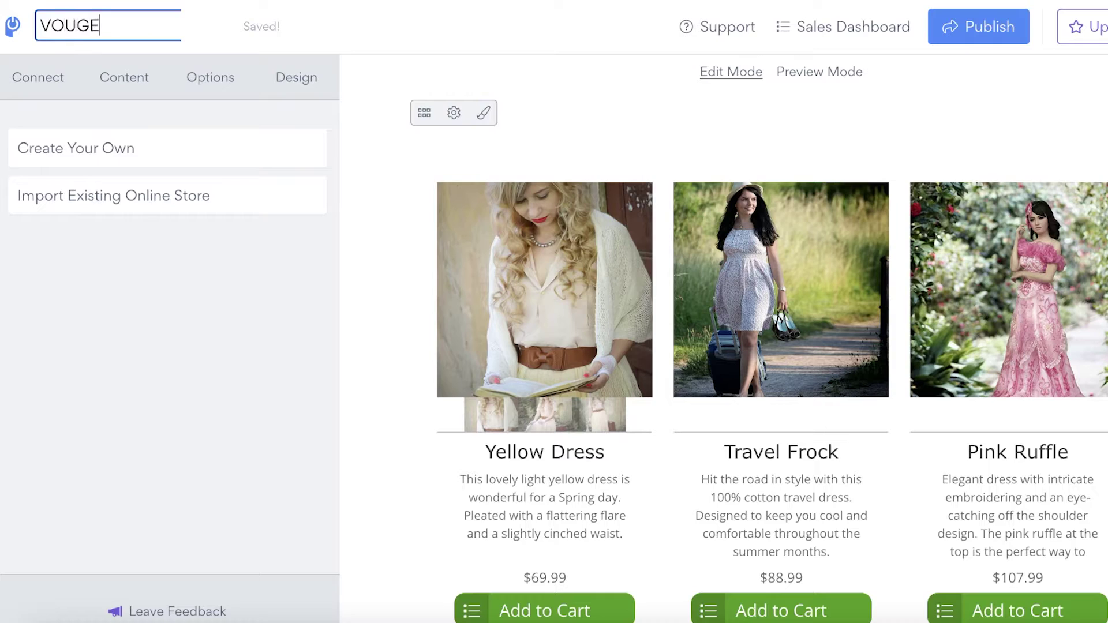
pyautogui.write('FASHION')
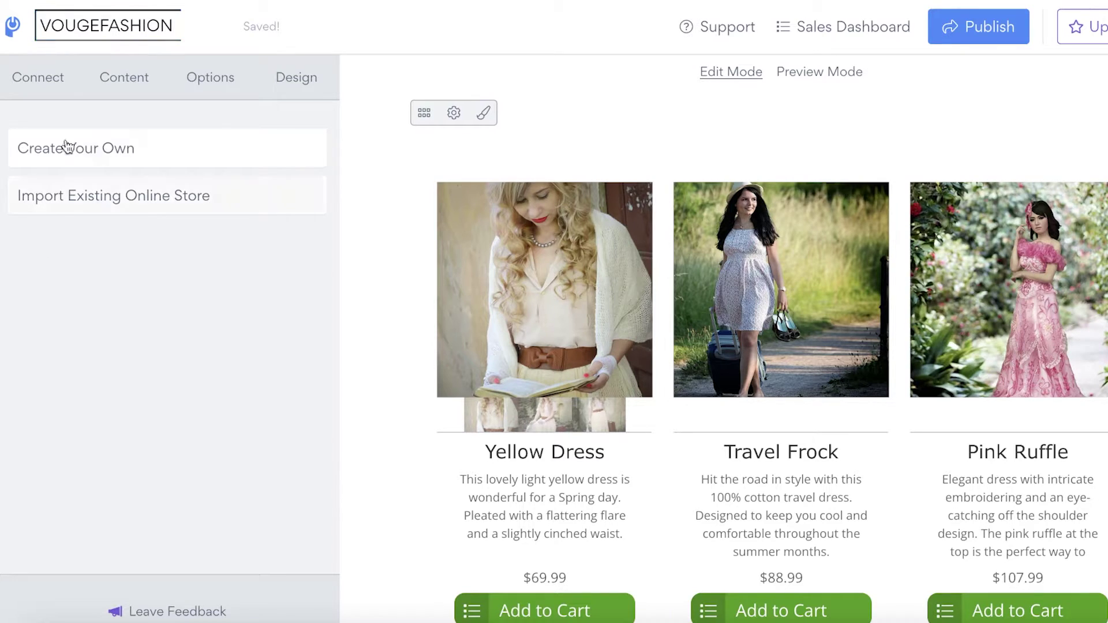
# - Delete the three sample products, Yellow Dress, Travel Frock and Pink Ruffle, from the online store
pyautogui.click(38, 93)
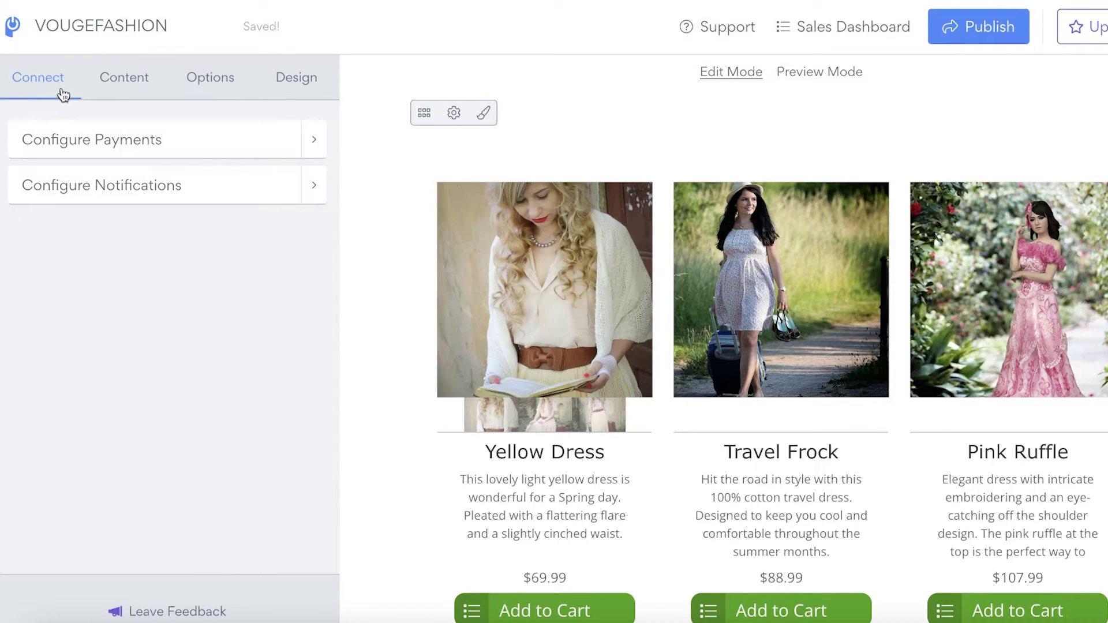
pyautogui.click(143, 90)
pyautogui.click(288, 178)
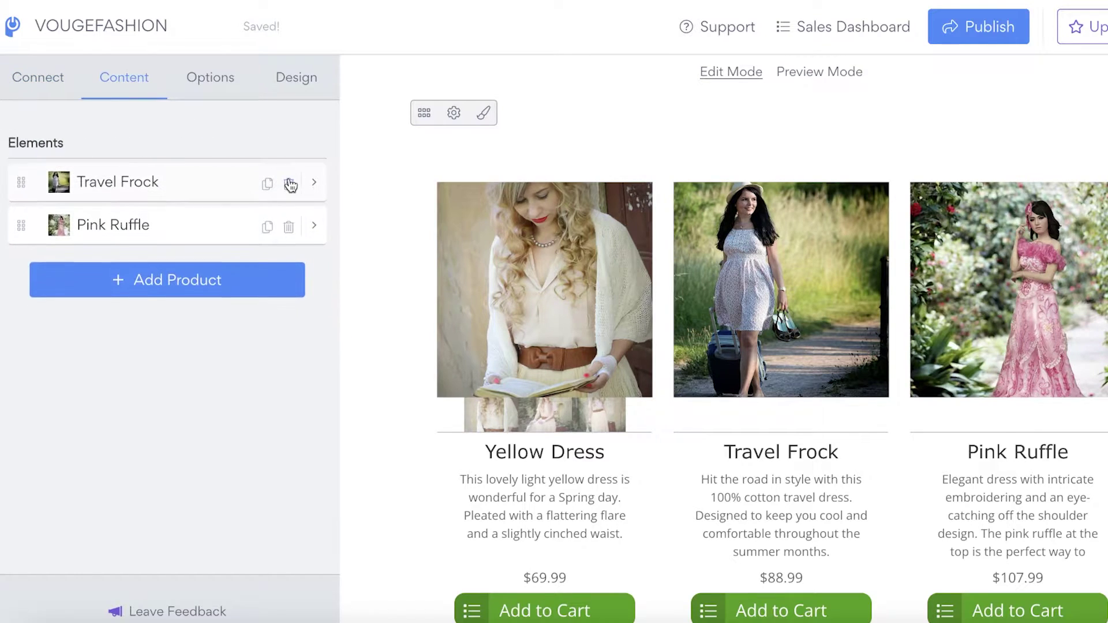
pyautogui.click(289, 178)
pyautogui.click(290, 179)
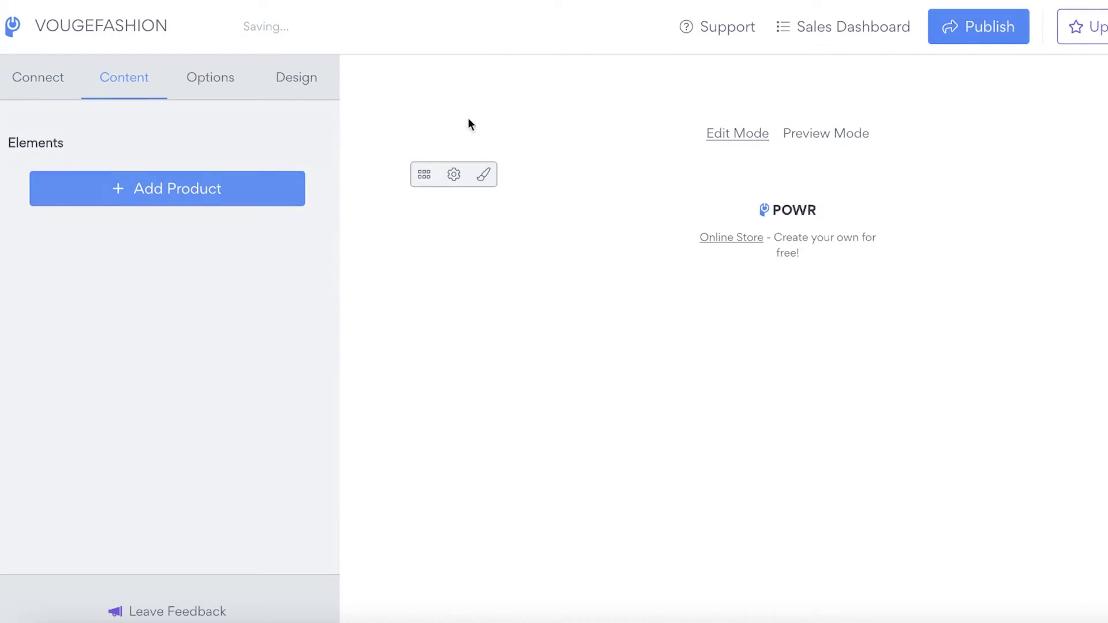
# - Look over the store's general options, including the available currencies, and its design settings
pyautogui.click(454, 174)
pyautogui.click(189, 181)
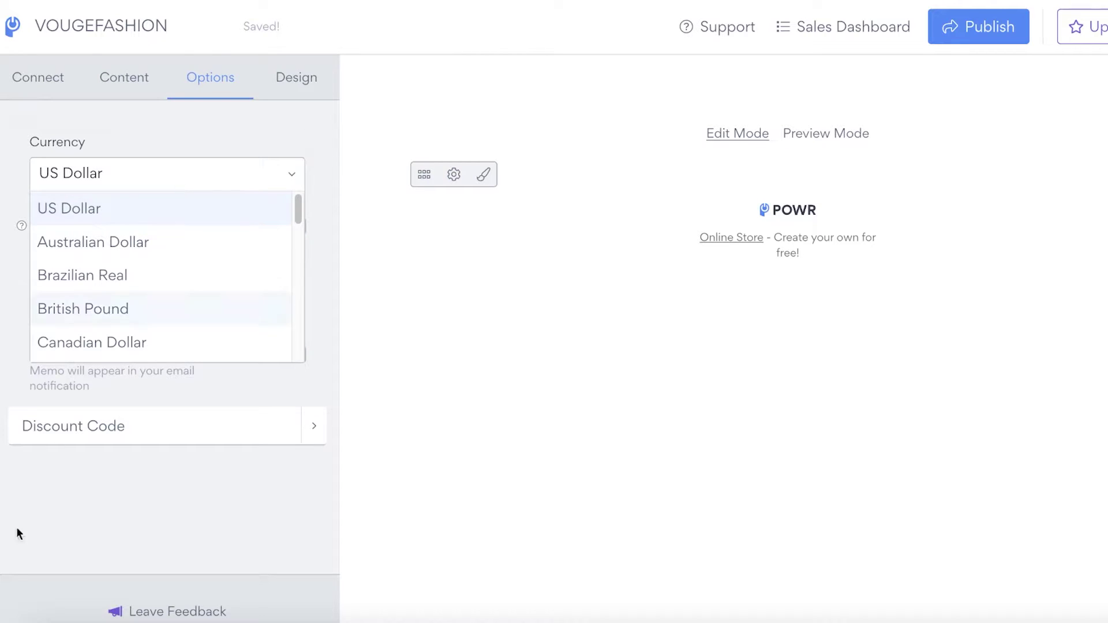
pyautogui.click(210, 494)
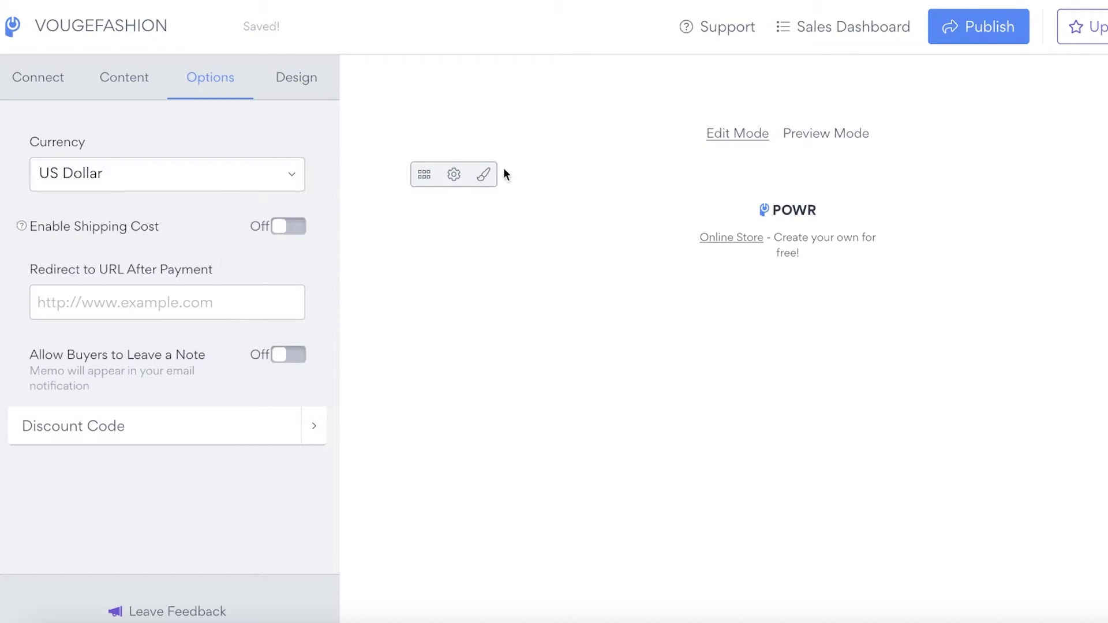
pyautogui.click(488, 174)
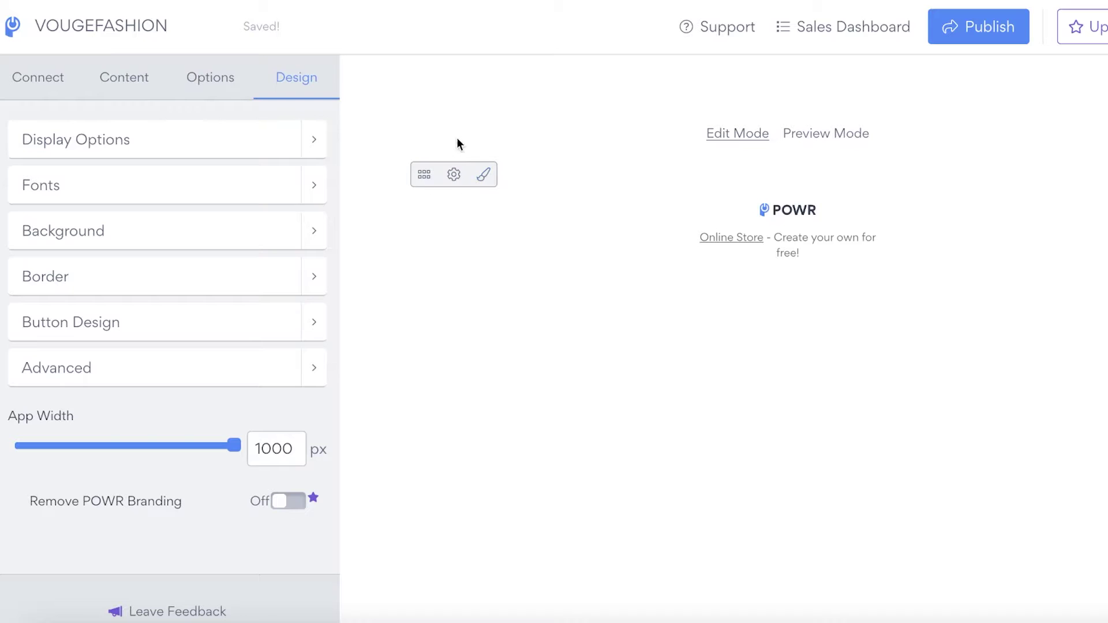
pyautogui.click(424, 178)
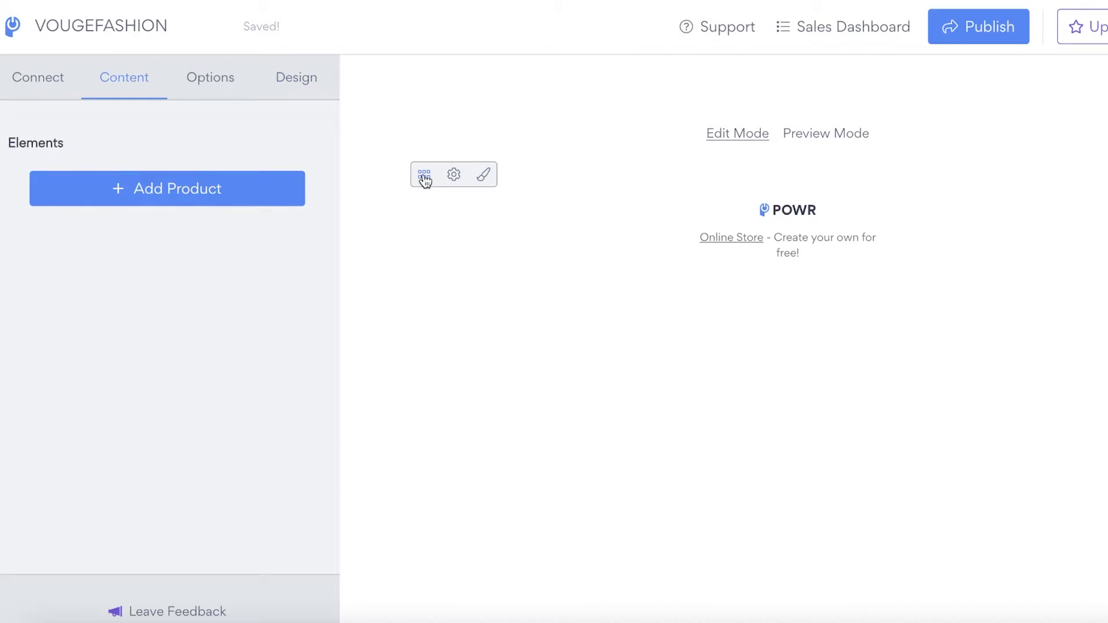
# - Review the store's payment configuration and its notification configuration without changing them
pyautogui.click(24, 79)
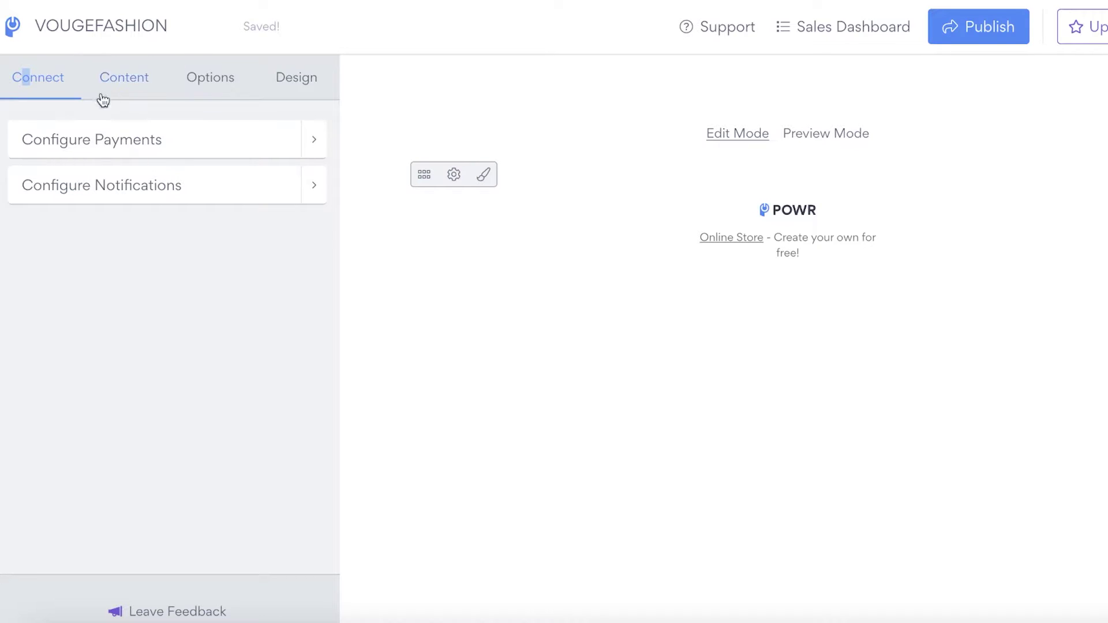
pyautogui.click(18, 86)
pyautogui.click(72, 153)
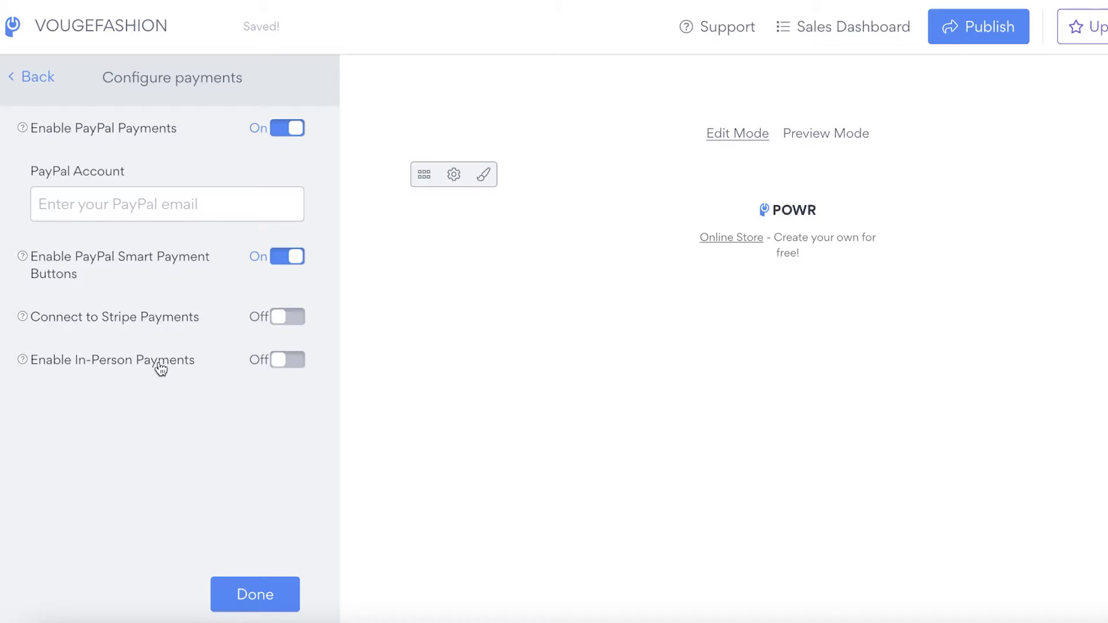
pyautogui.click(42, 76)
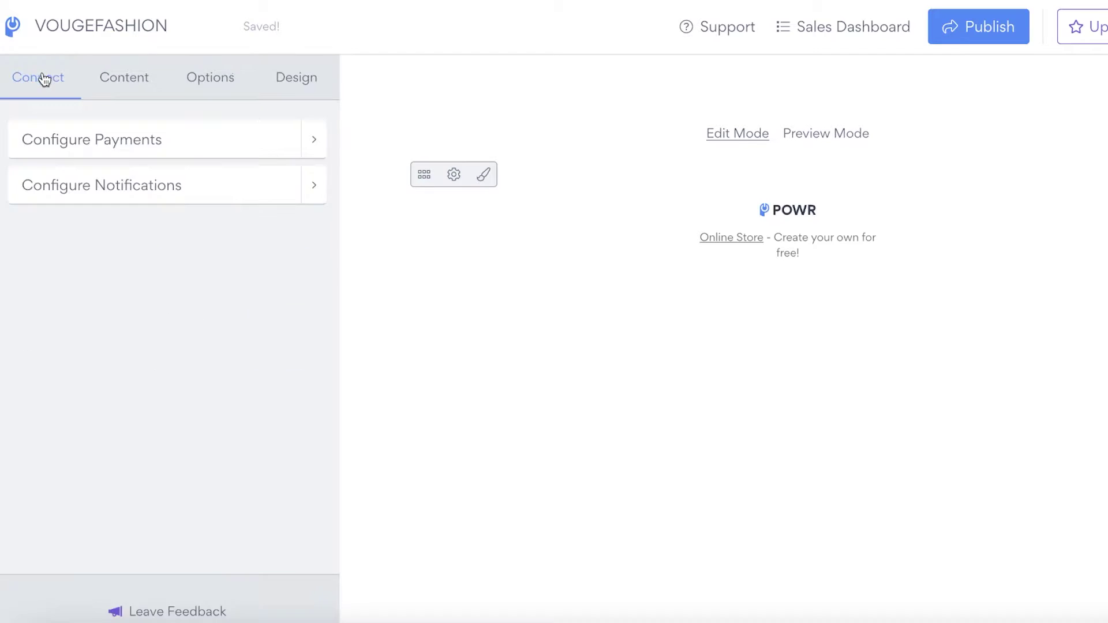
pyautogui.click(123, 183)
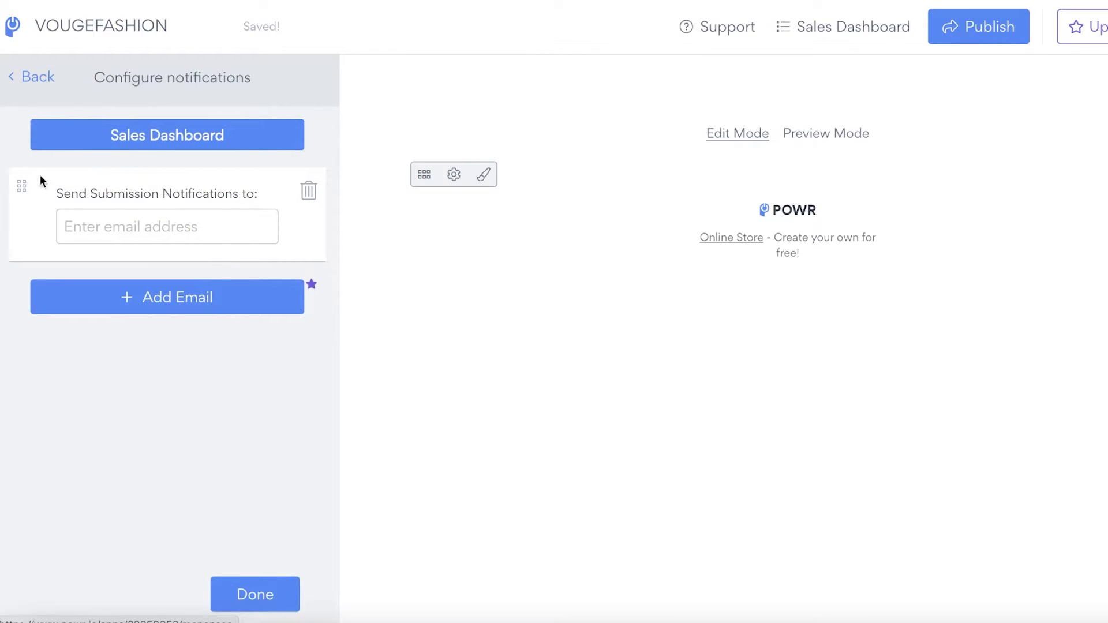
pyautogui.click(31, 78)
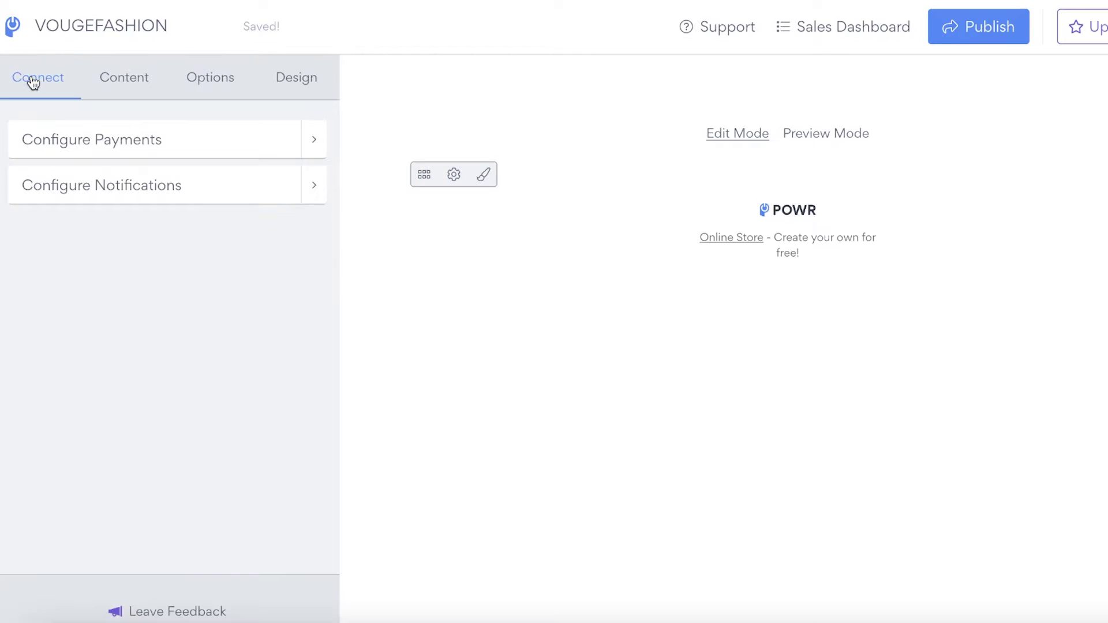
# - Add a product titled "BLOUSE" with the description "silk" and the button text "add to card"
pyautogui.click(123, 100)
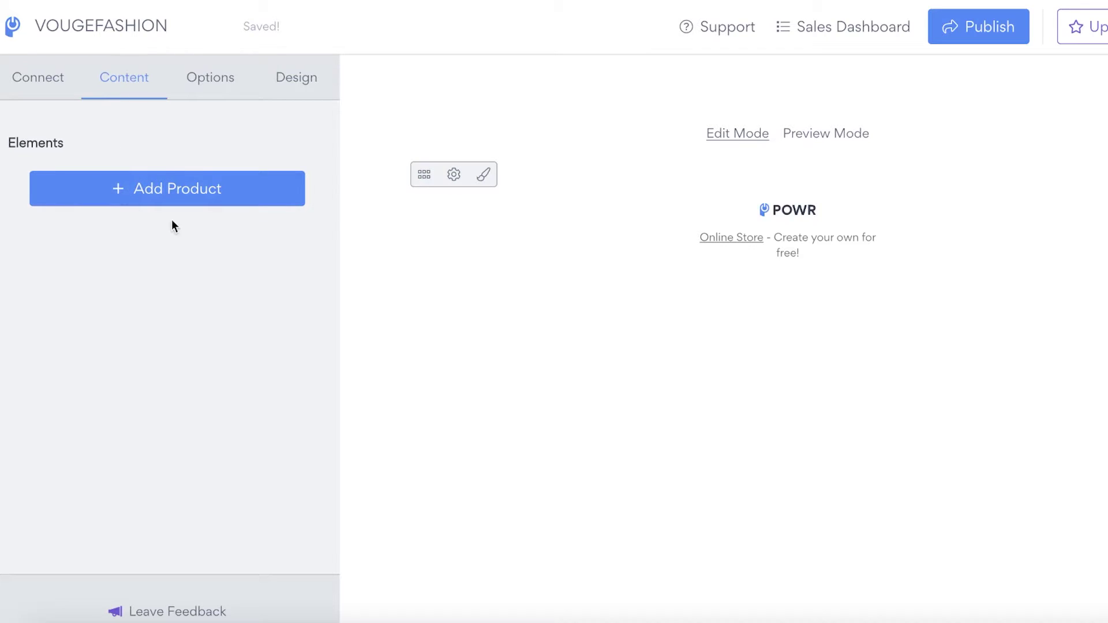
pyautogui.click(178, 188)
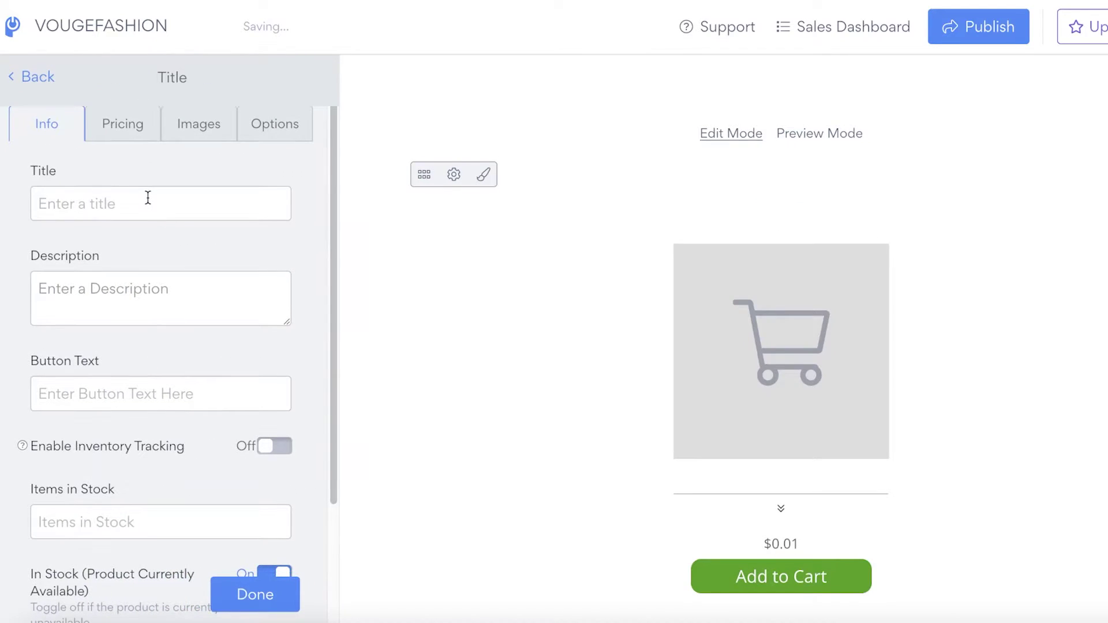
pyautogui.click(147, 198)
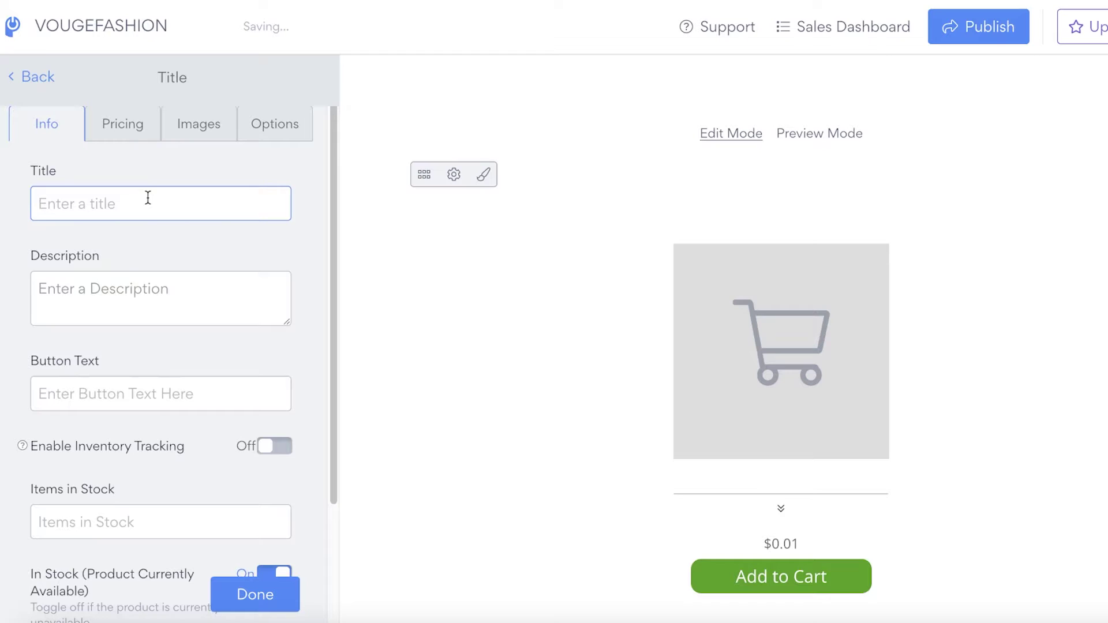
pyautogui.write('BLOUSE')
pyautogui.press('Tab')
pyautogui.write('silk')
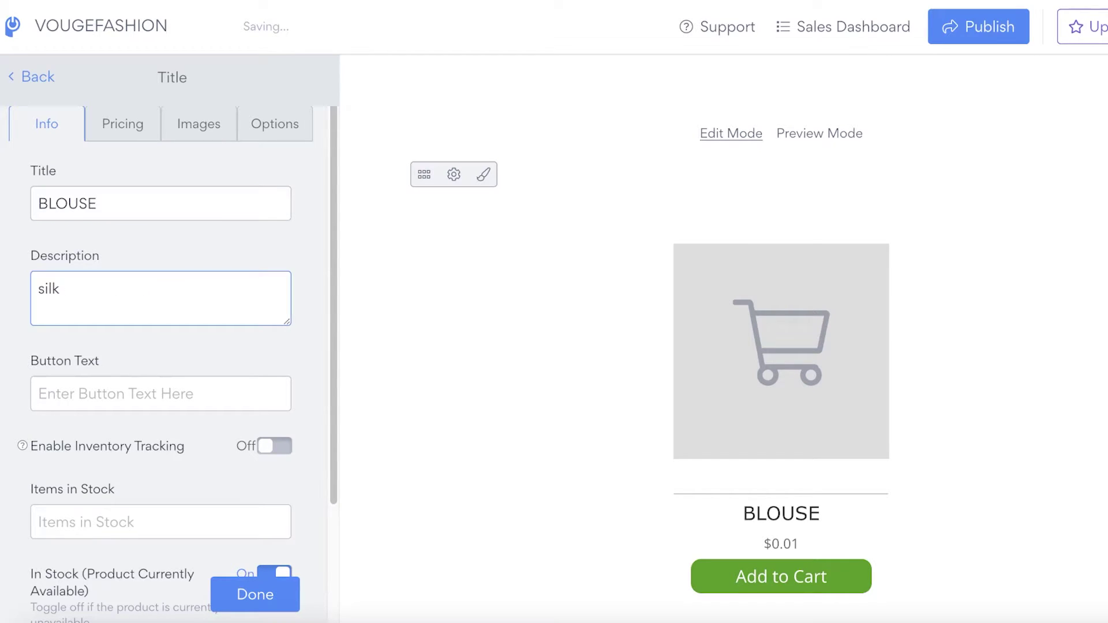
pyautogui.click(99, 394)
pyautogui.write('add ')
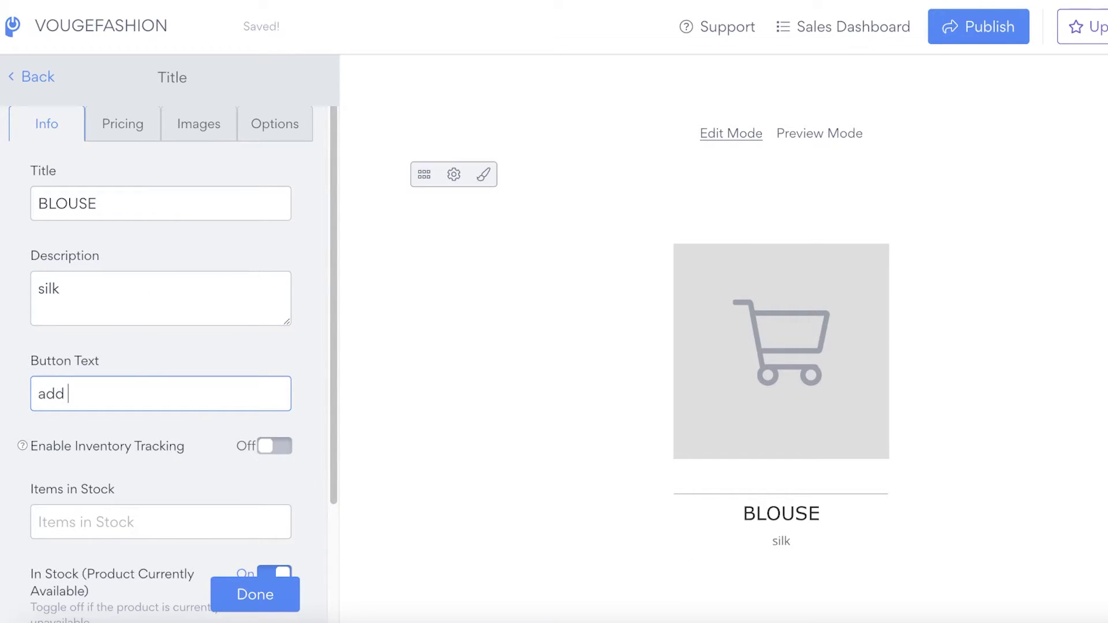
pyautogui.write('to card')
# - Set the BLOUSE product's items in stock to 34 and enable inventory tracking
pyautogui.click(40, 522)
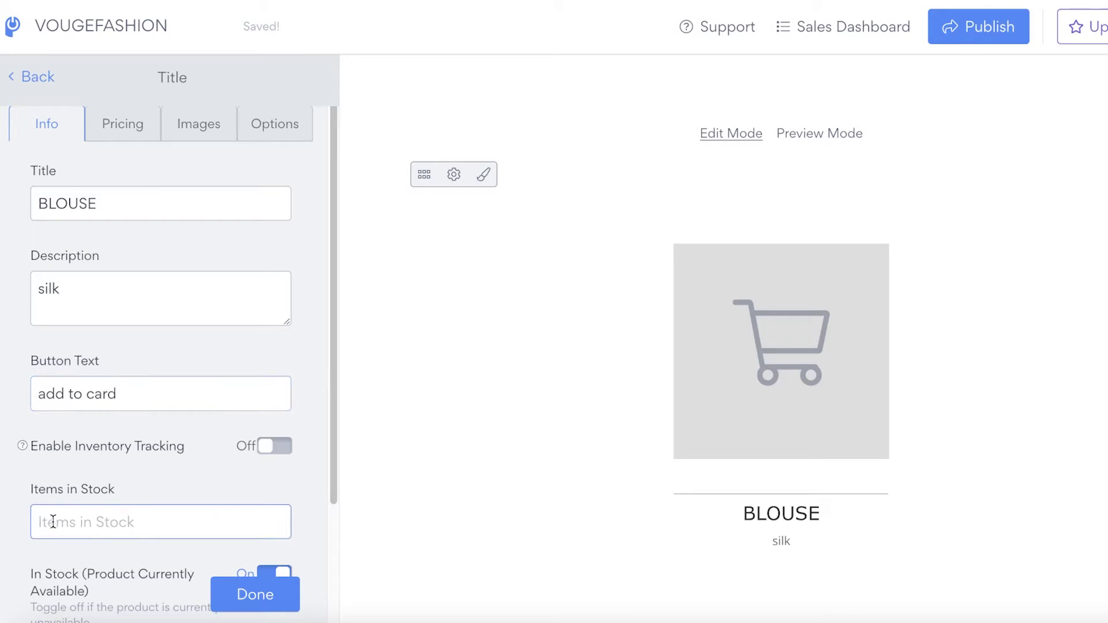
pyautogui.write('34')
pyautogui.click(272, 449)
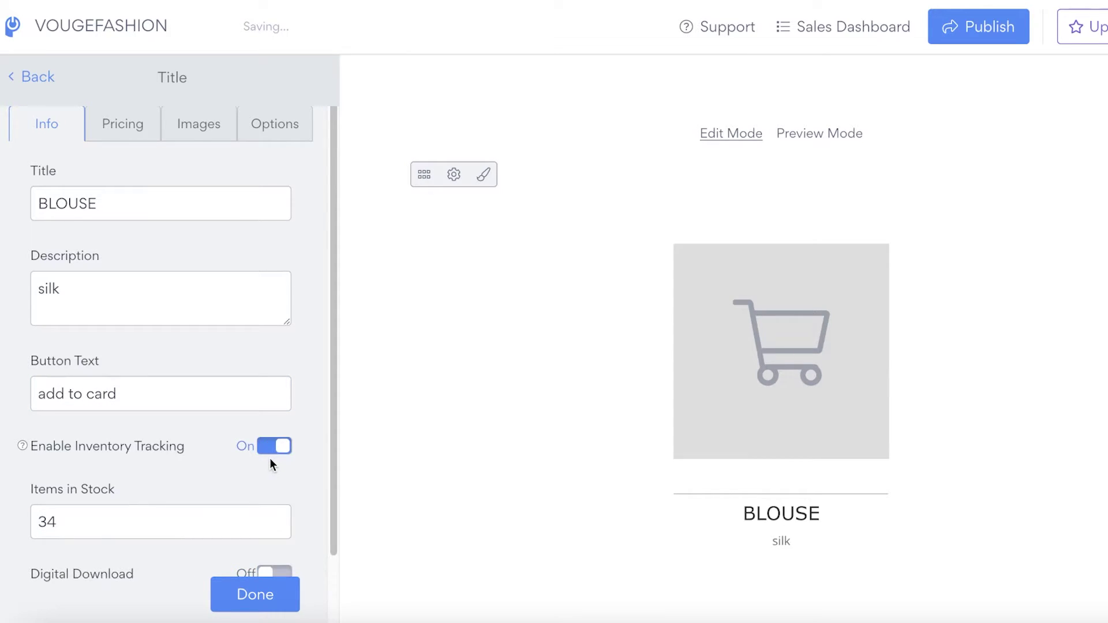
pyautogui.scroll(-3, 268, 459)
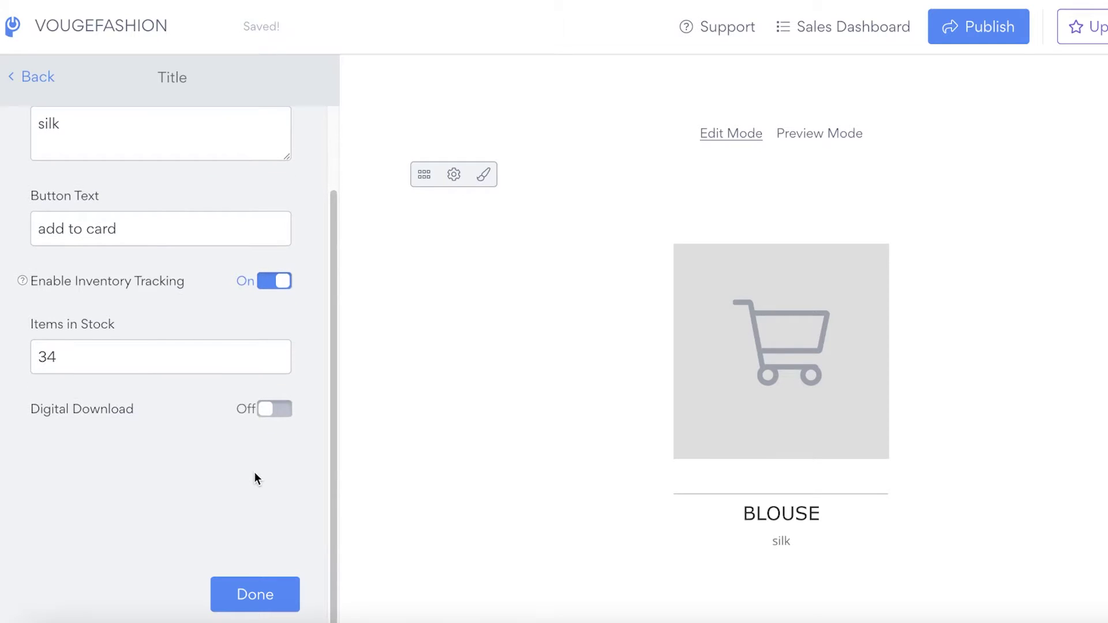
pyautogui.scroll(1, 237, 294)
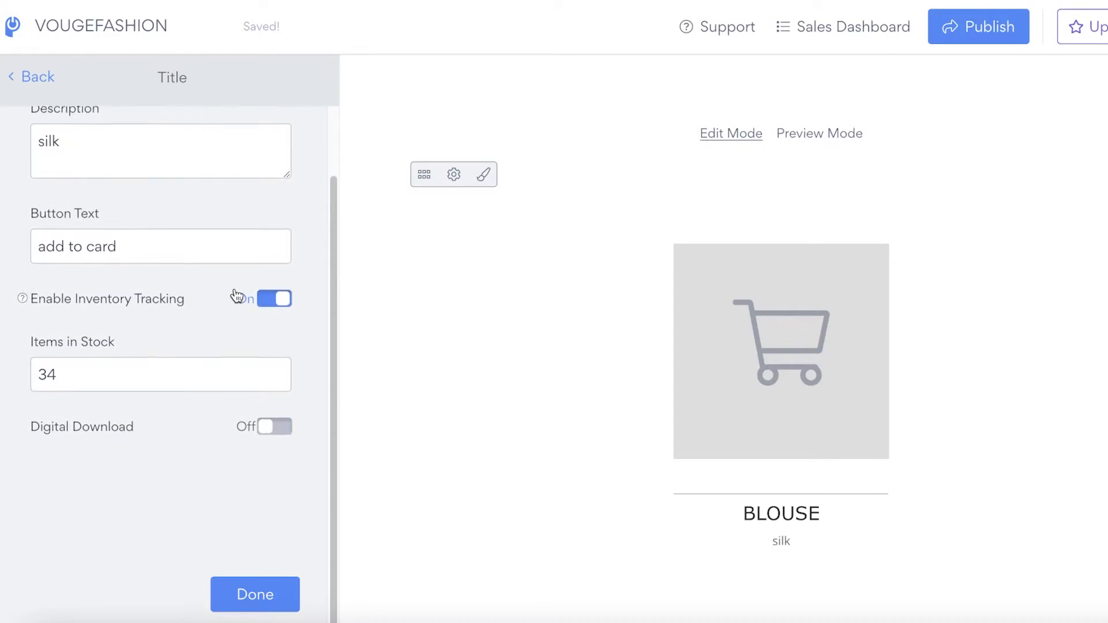
pyautogui.scroll(-1, 238, 296)
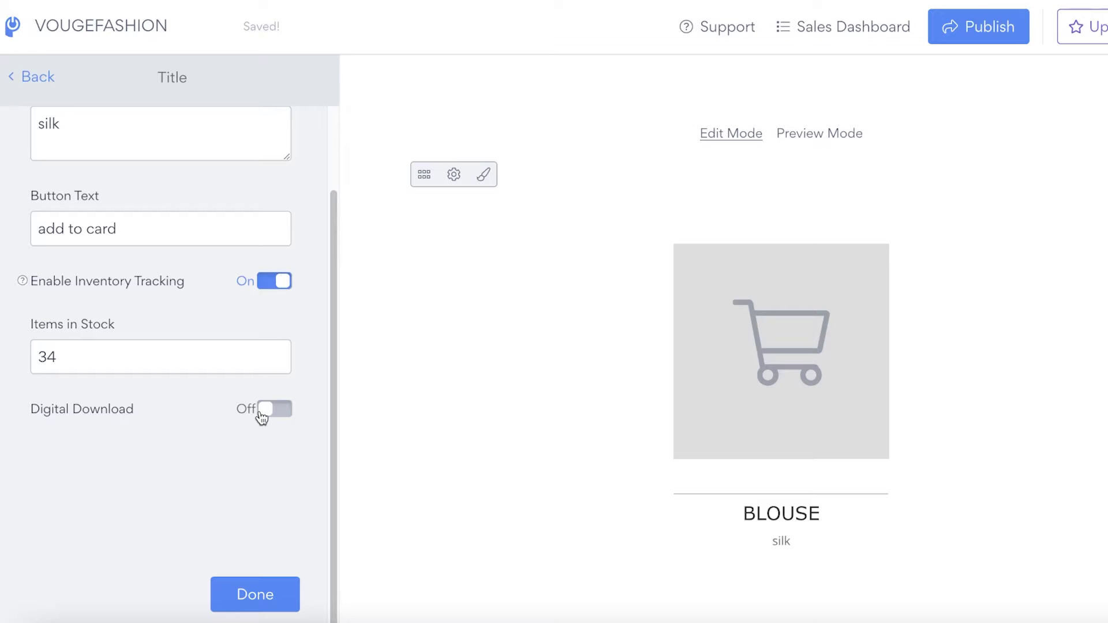
pyautogui.scroll(5, 260, 413)
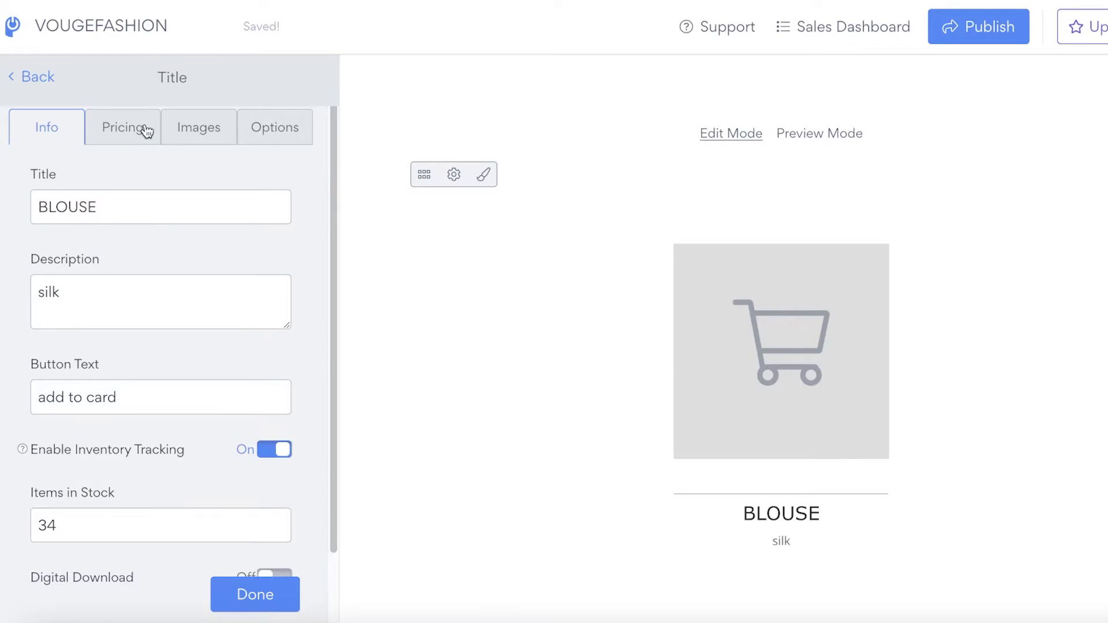
# - Set the BLOUSE product's price to 100.00 and its shipping price to 10.00
pyautogui.click(147, 129)
pyautogui.click(130, 206)
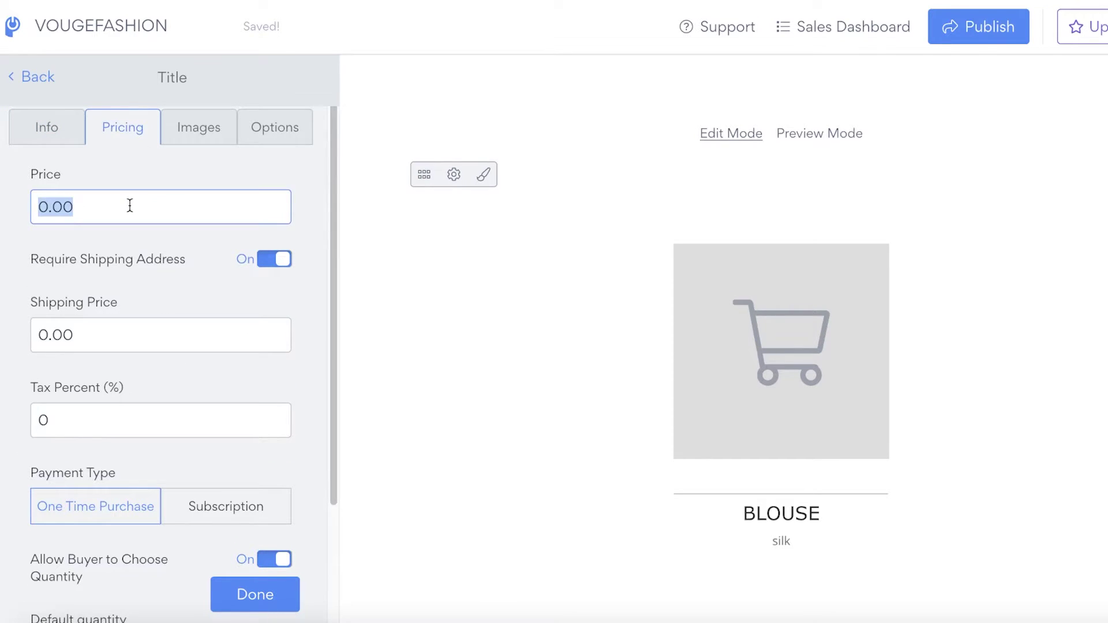
pyautogui.write('10.00')
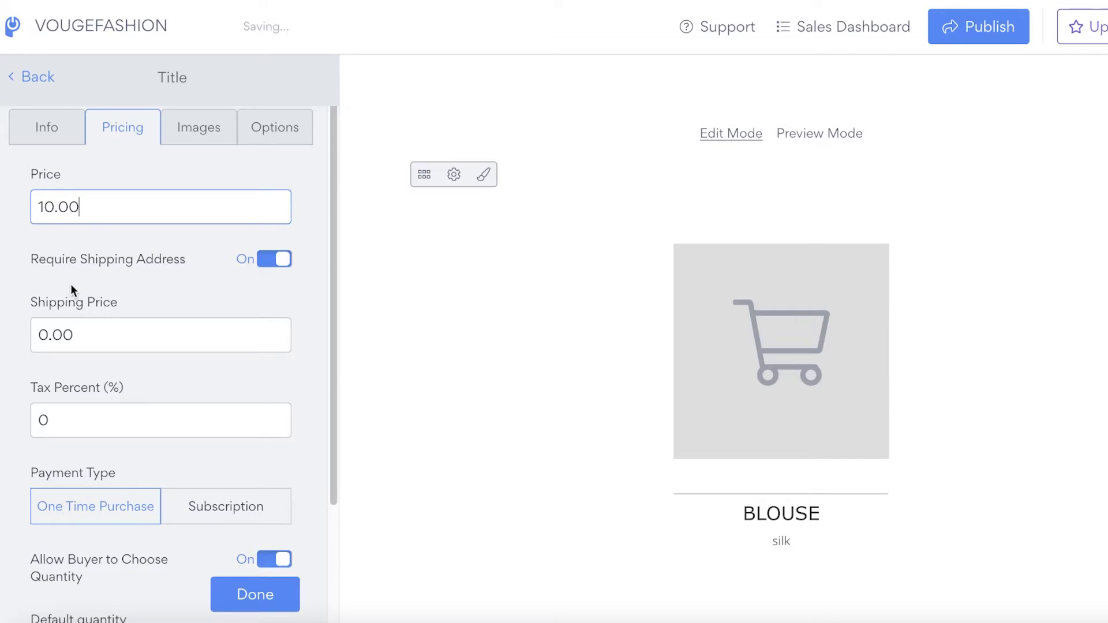
pyautogui.write('-')
pyautogui.press('BackSpace')
pyautogui.press('BackSpace')
pyautogui.press('BackSpace')
pyautogui.press('BackSpace')
pyautogui.write('1000')
pyautogui.click(141, 329)
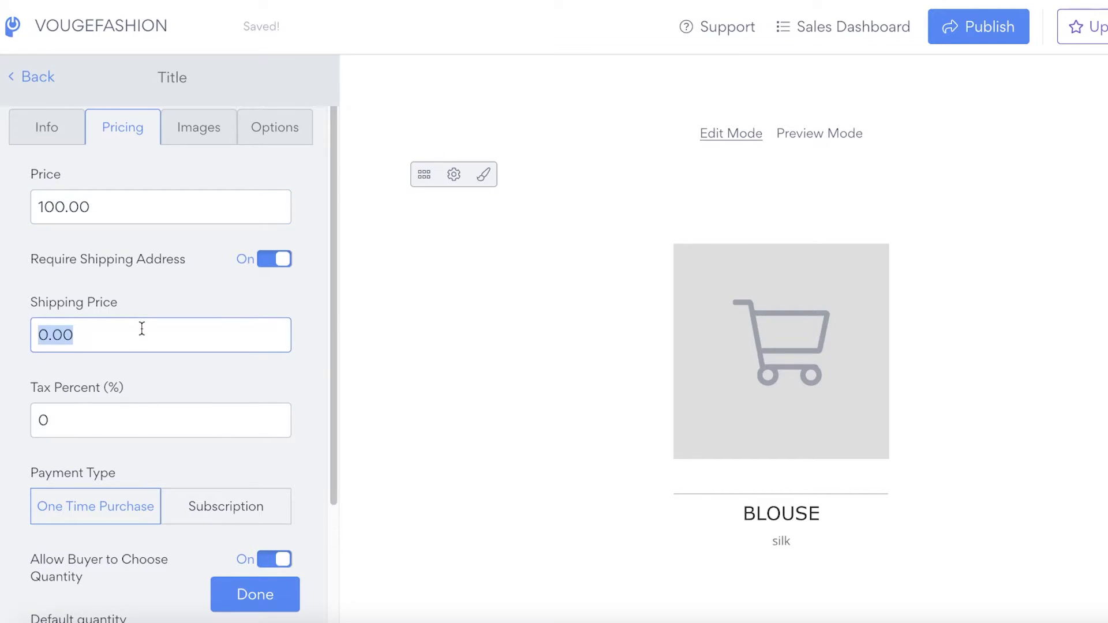
pyautogui.write('1000')
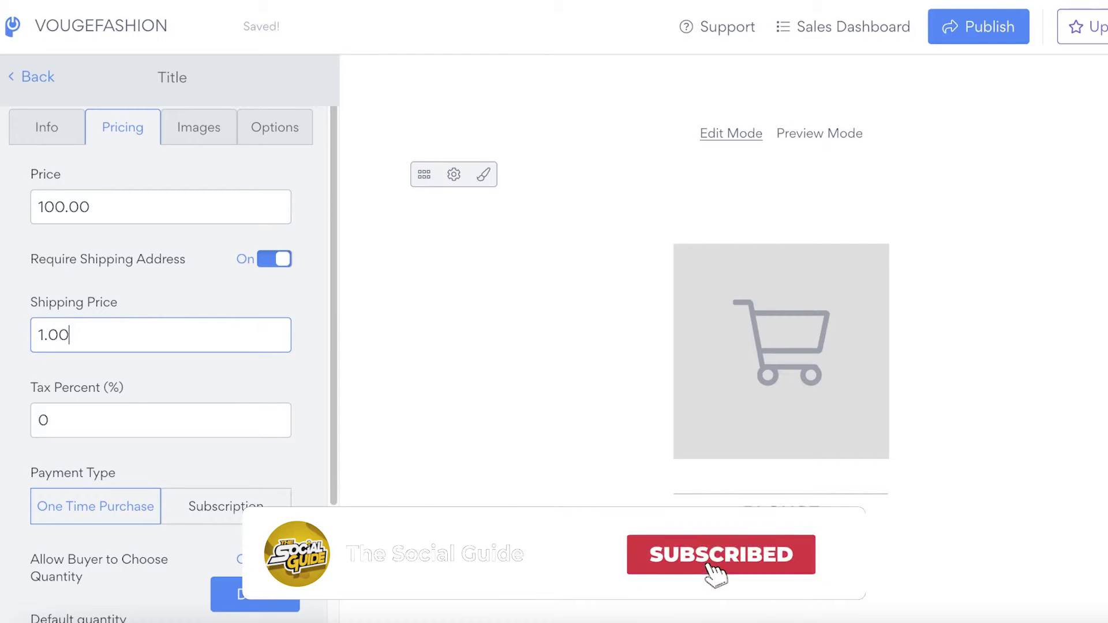
pyautogui.click(112, 415)
# - Turn the option for buyers to choose the quantity off and back on, and check the default quantity
pyautogui.scroll(-4, 112, 415)
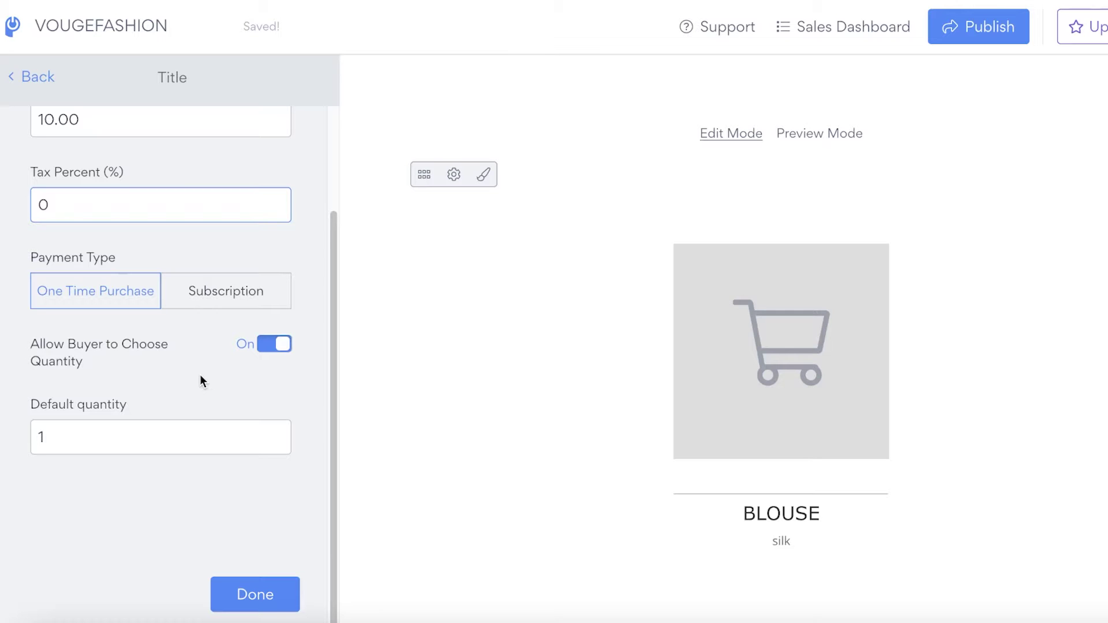
pyautogui.click(261, 351)
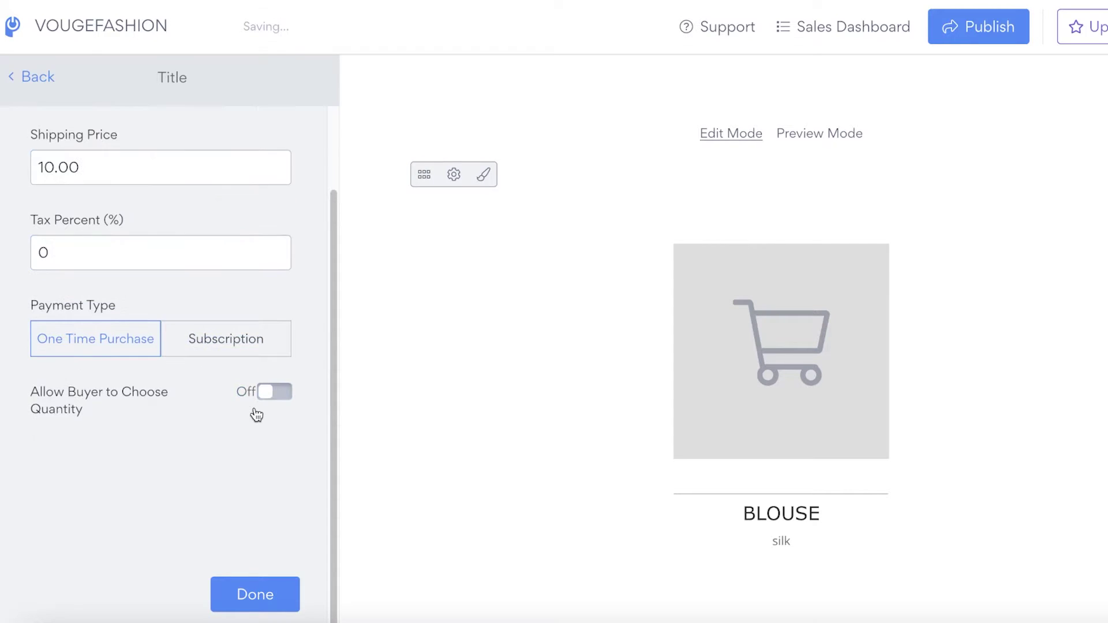
pyautogui.scroll(3, 262, 402)
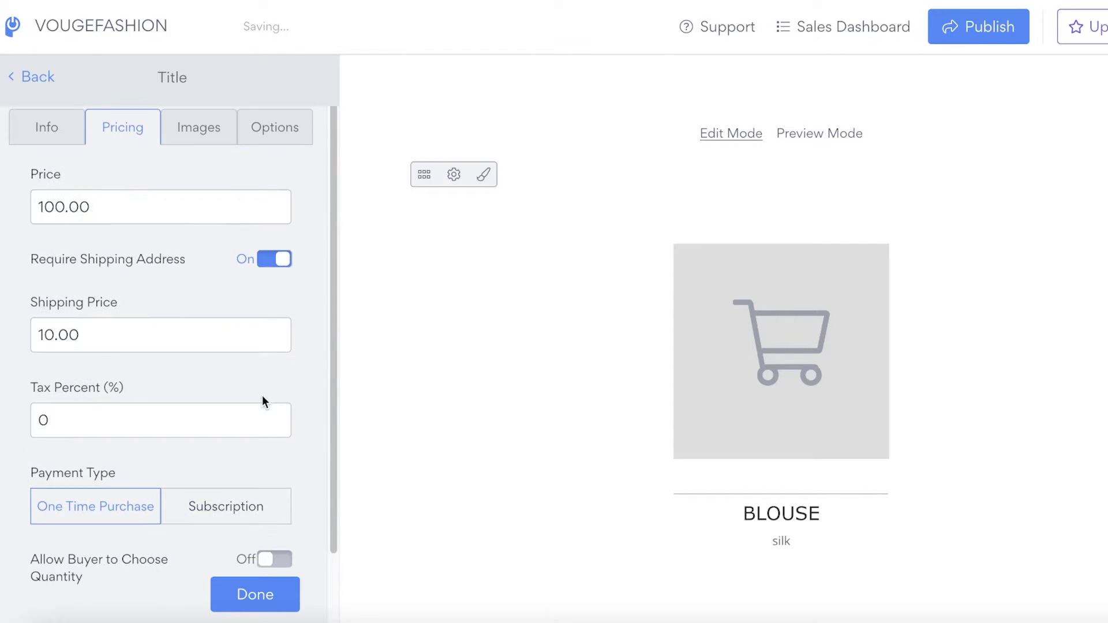
pyautogui.scroll(-3, 263, 381)
pyautogui.click(267, 393)
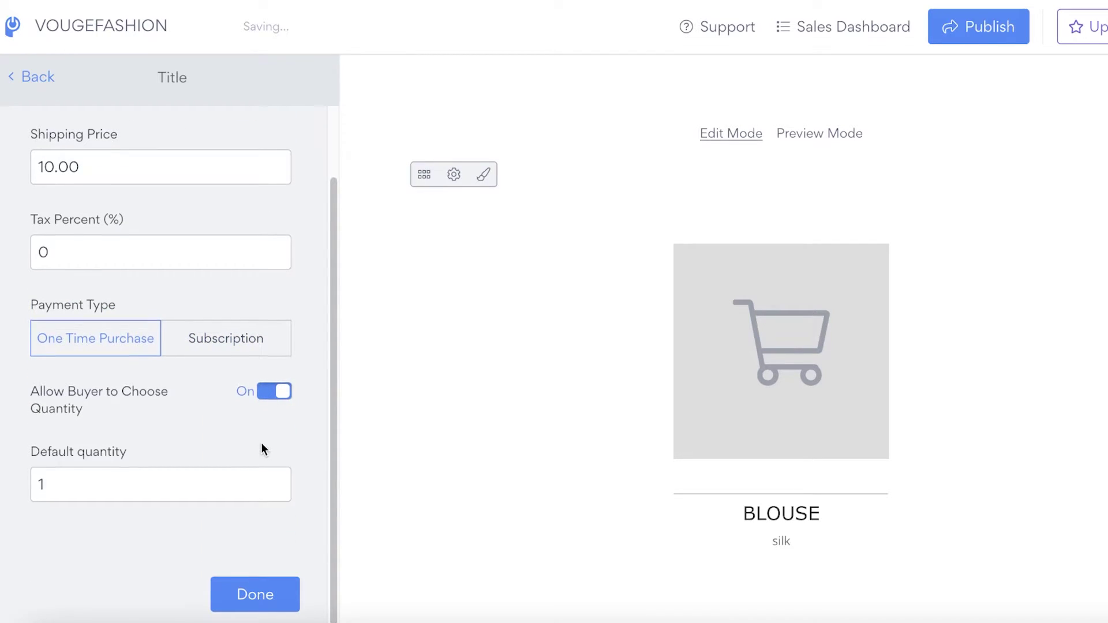
pyautogui.scroll(-2, 260, 442)
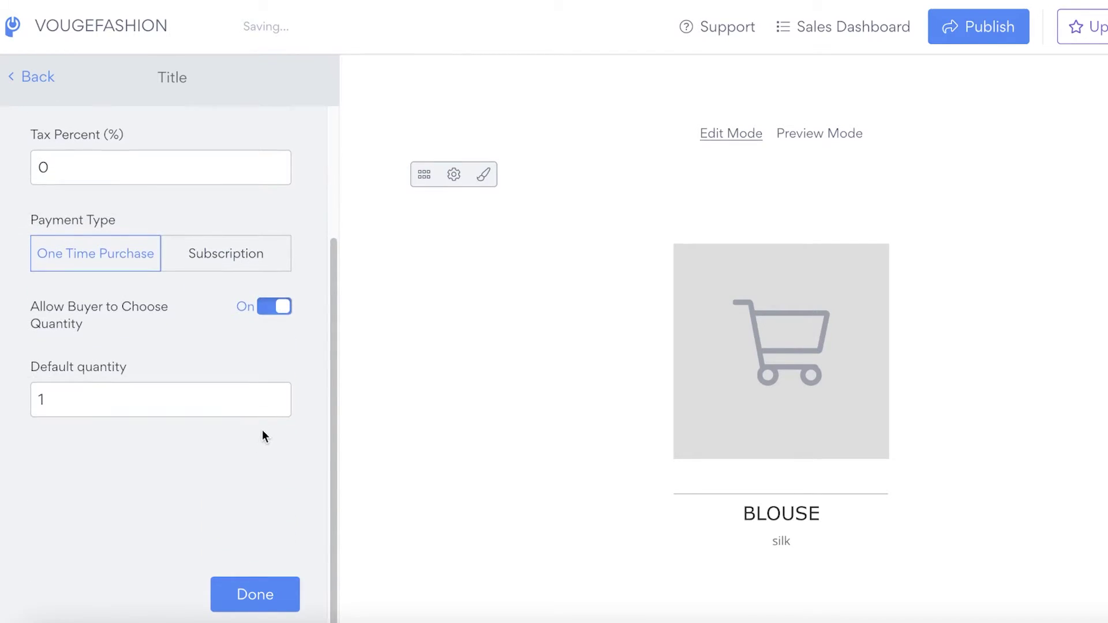
pyautogui.click(222, 405)
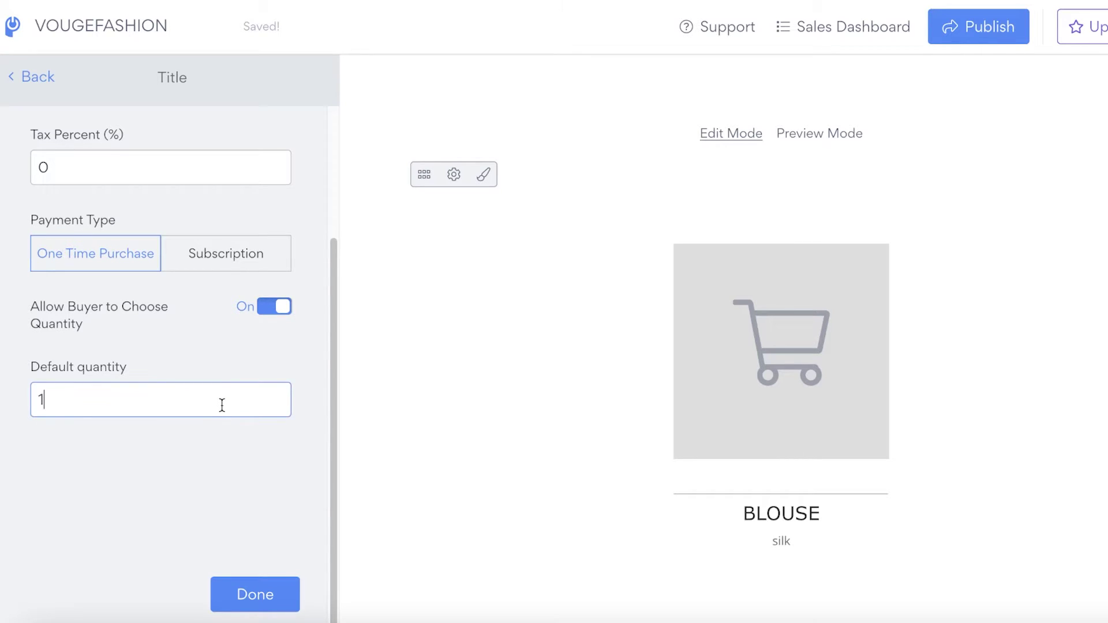
# - Search the stock images for "blouse" and use the photo of the woman in a pink blouse on stone steps as the BLOUSE product's image
pyautogui.scroll(5, 184, 524)
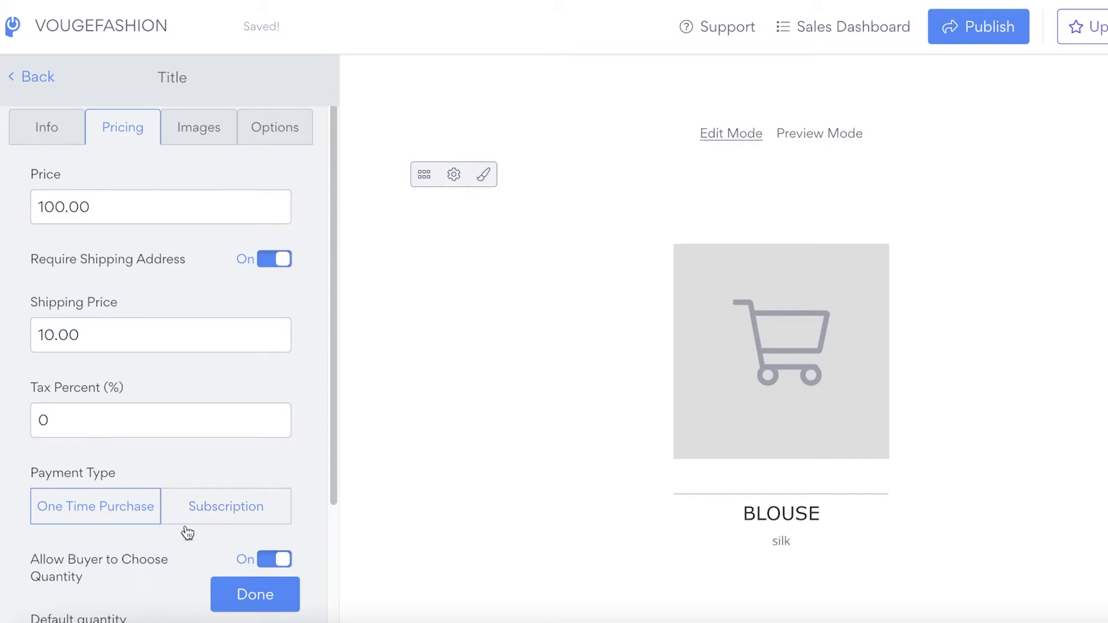
pyautogui.click(215, 131)
pyautogui.click(200, 183)
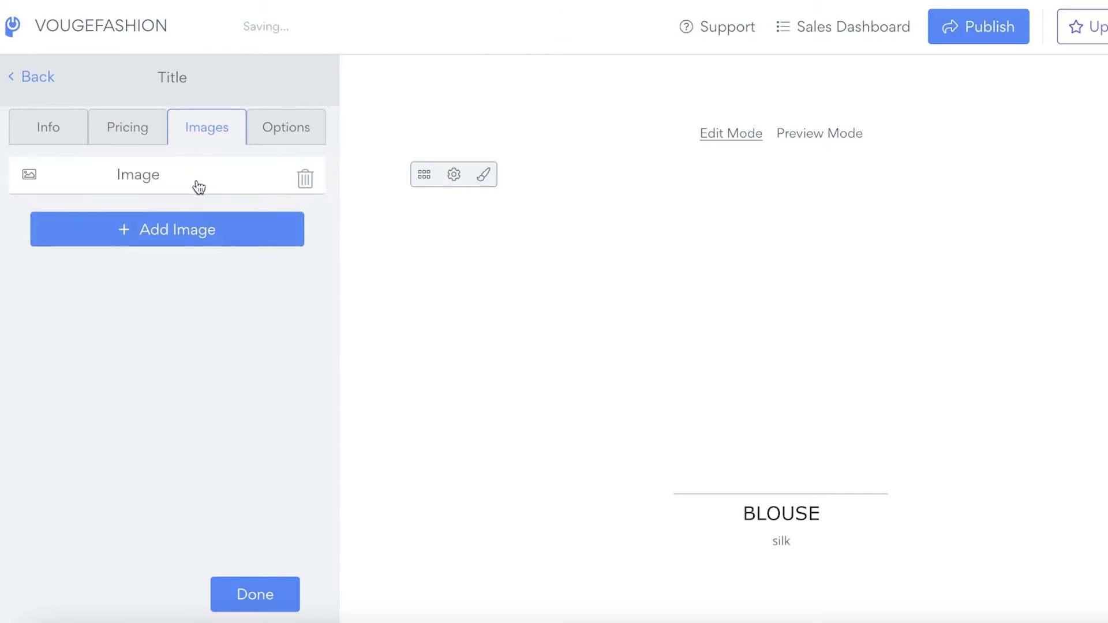
pyautogui.click(50, 176)
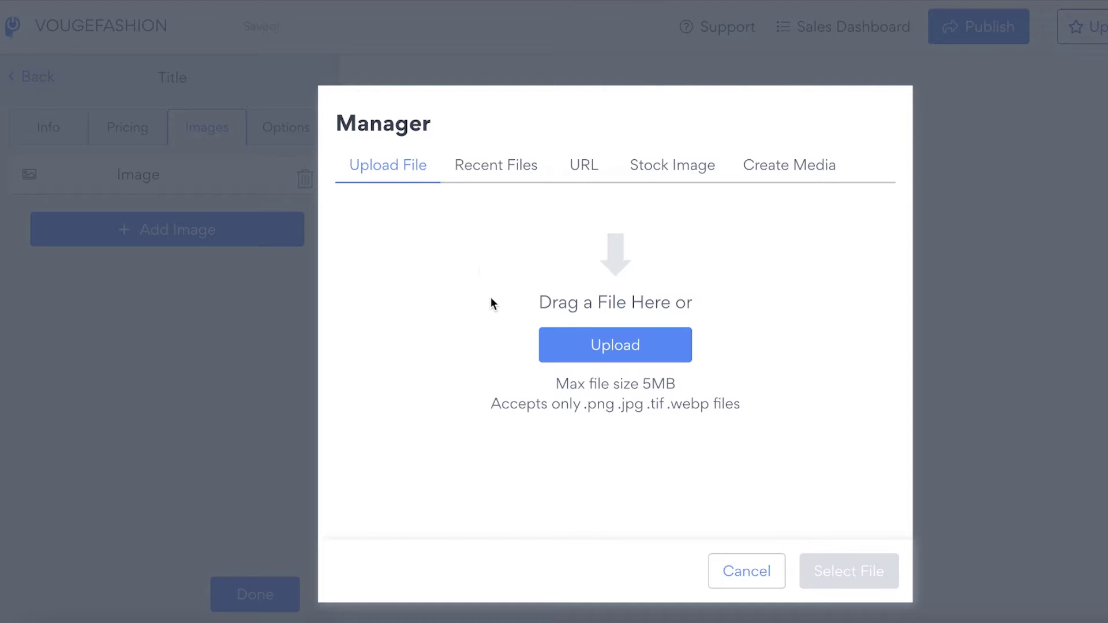
pyautogui.click(659, 172)
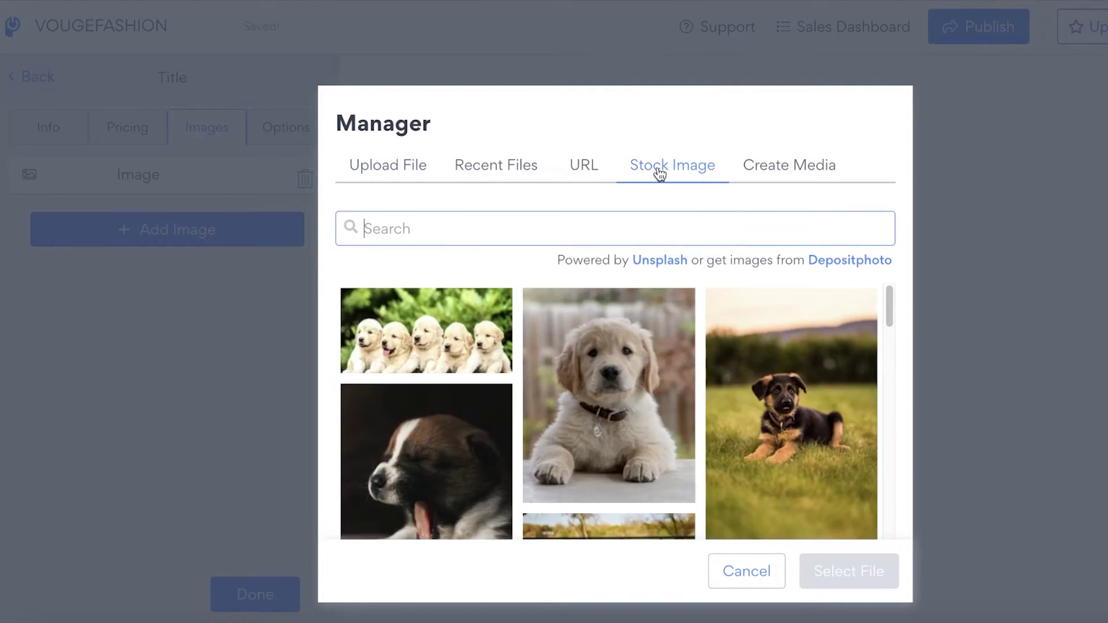
pyautogui.write('blouse')
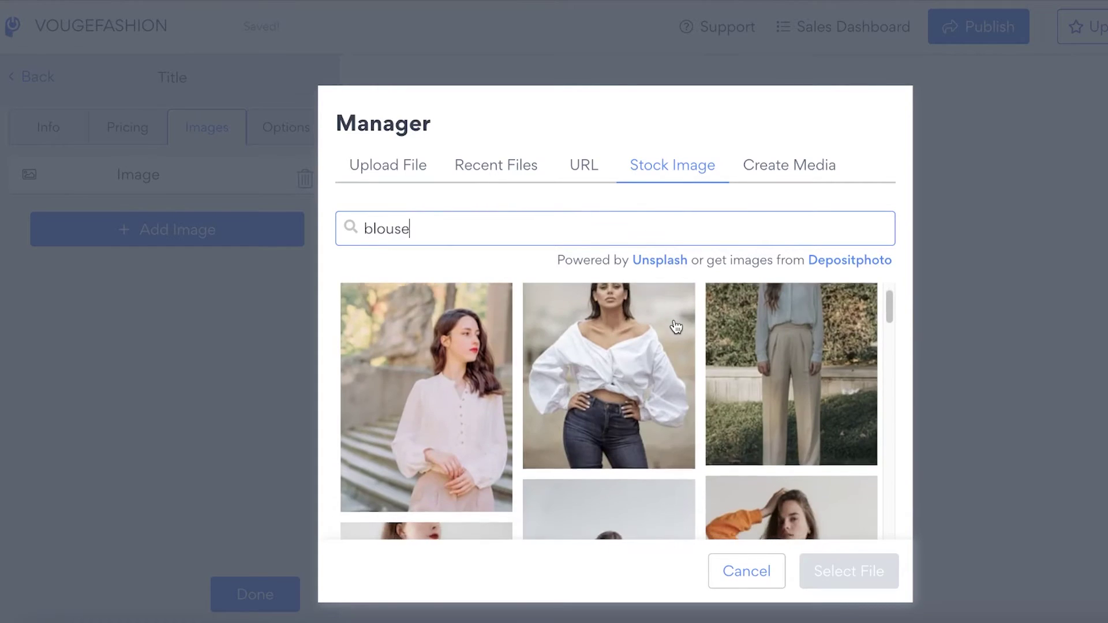
pyautogui.scroll(-4, 865, 345)
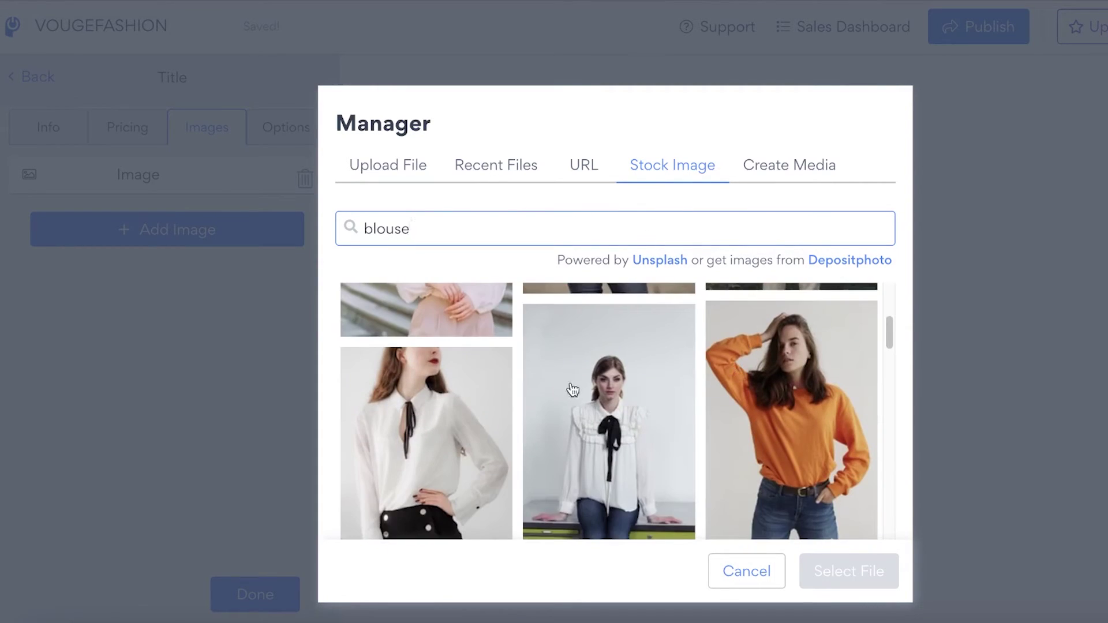
pyautogui.click(475, 364)
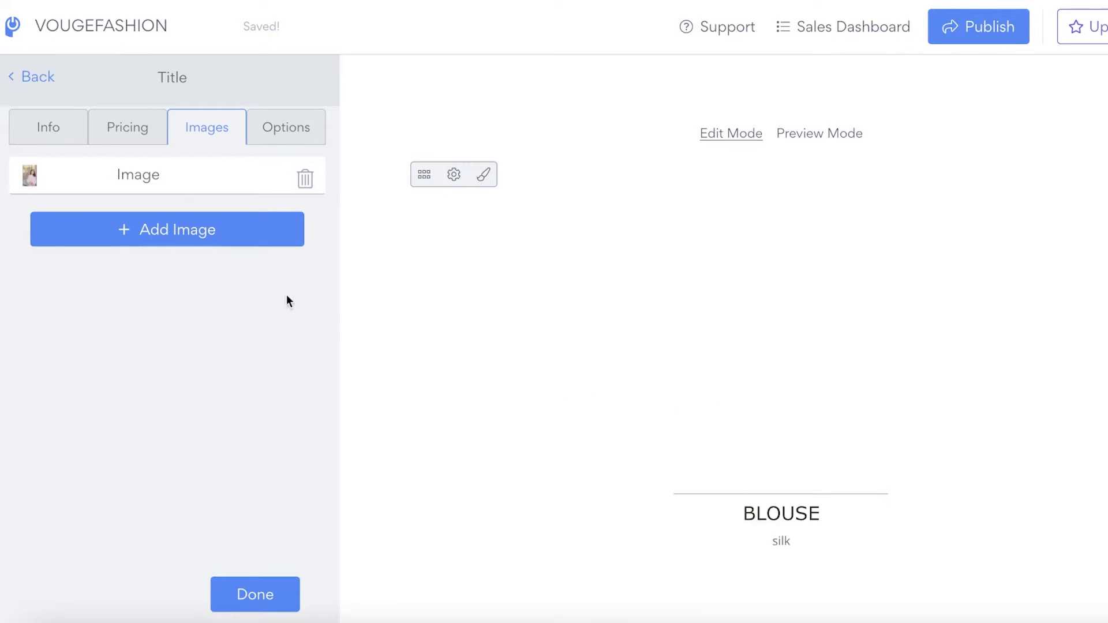
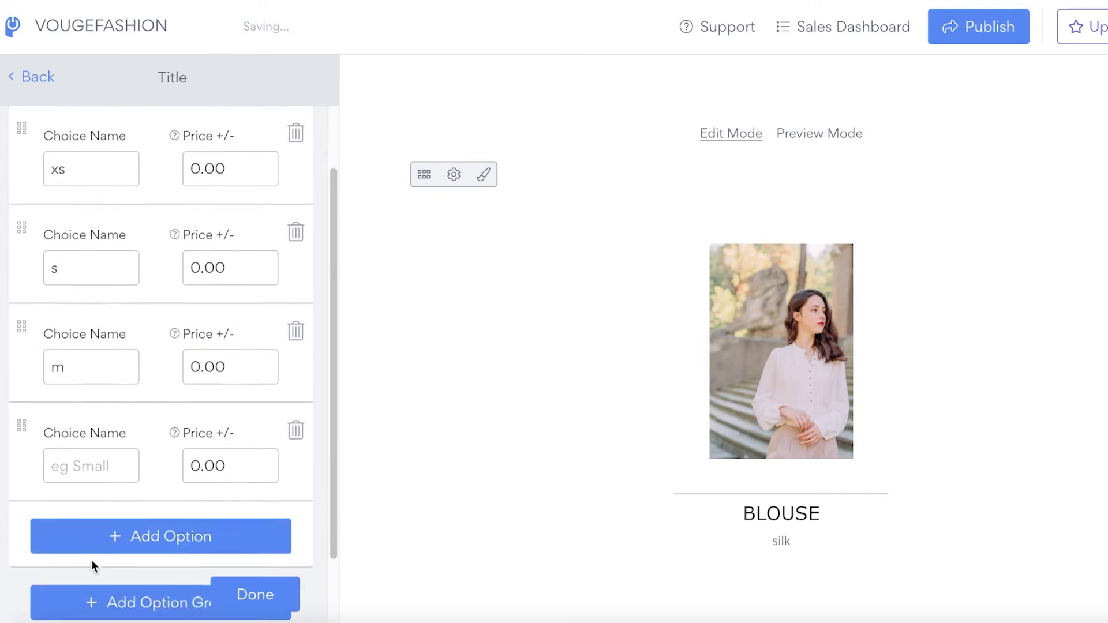
# - Name the fourth choice in the Size option group "l" and add another option group
pyautogui.click(119, 292)
pyautogui.write('l')
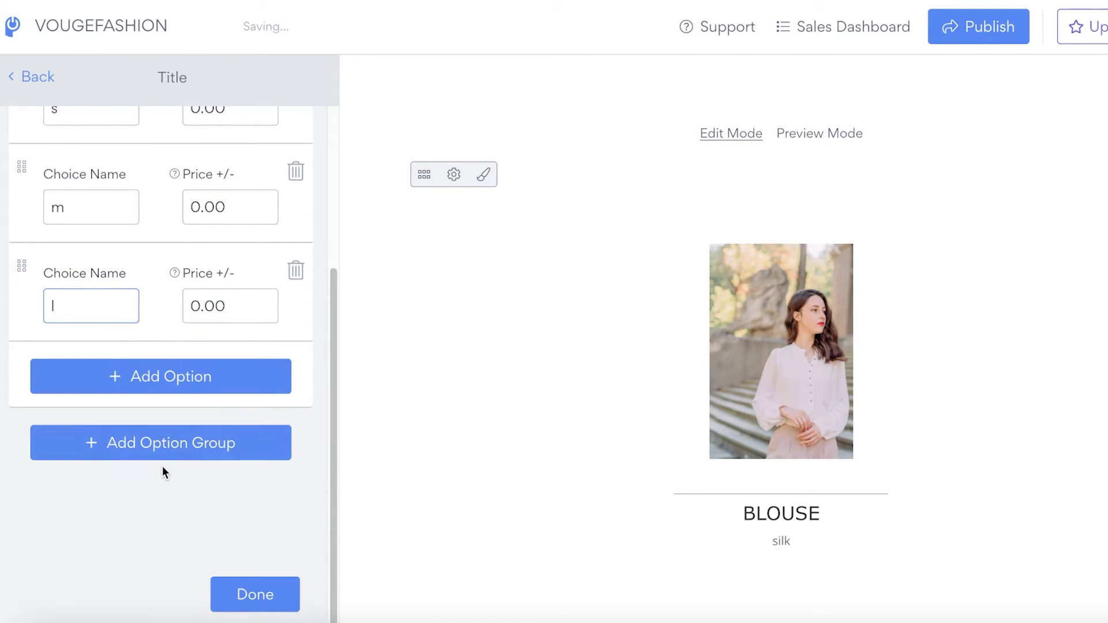
pyautogui.click(161, 456)
pyautogui.scroll(3, 109, 307)
pyautogui.scroll(-6, 113, 373)
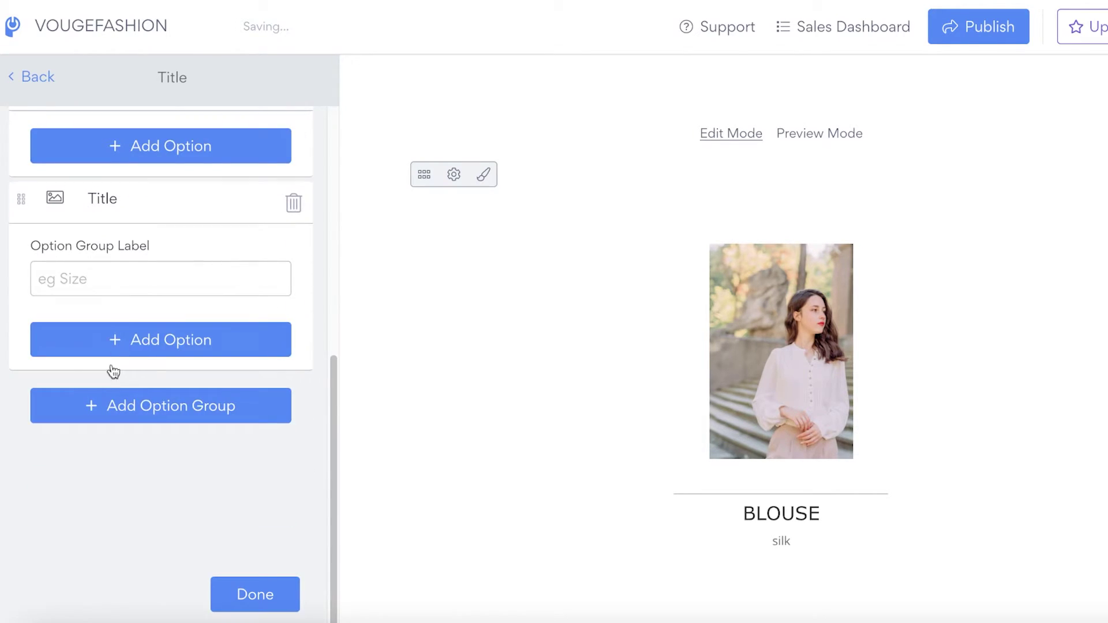
# - Label the new option group below Size "Color"
pyautogui.click(293, 202)
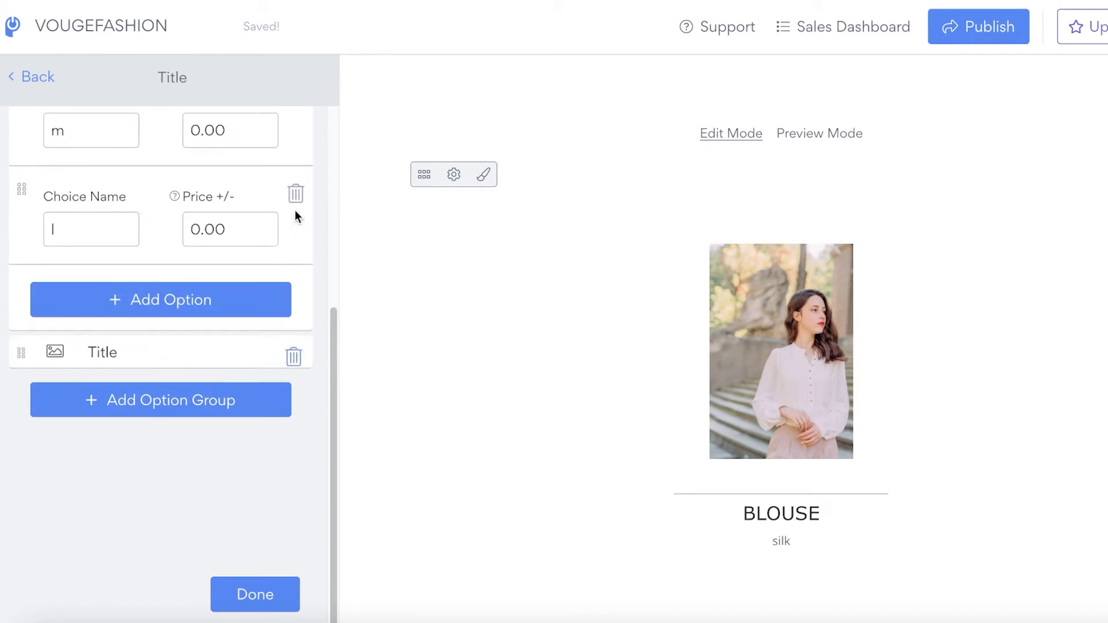
pyautogui.scroll(6, 272, 164)
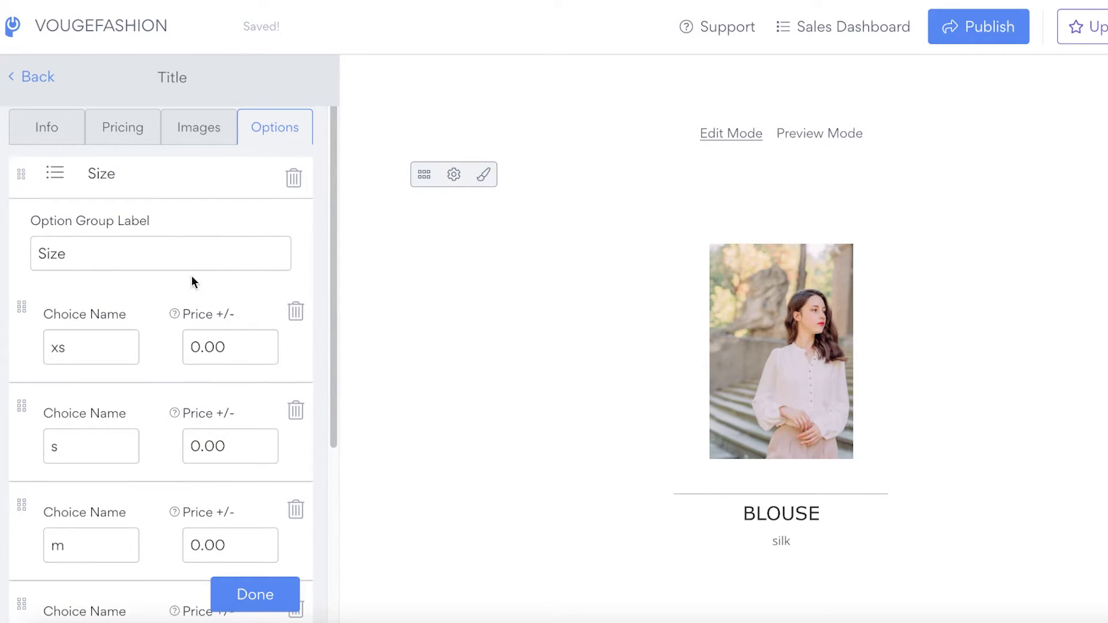
pyautogui.scroll(-6, 184, 300)
pyautogui.click(140, 404)
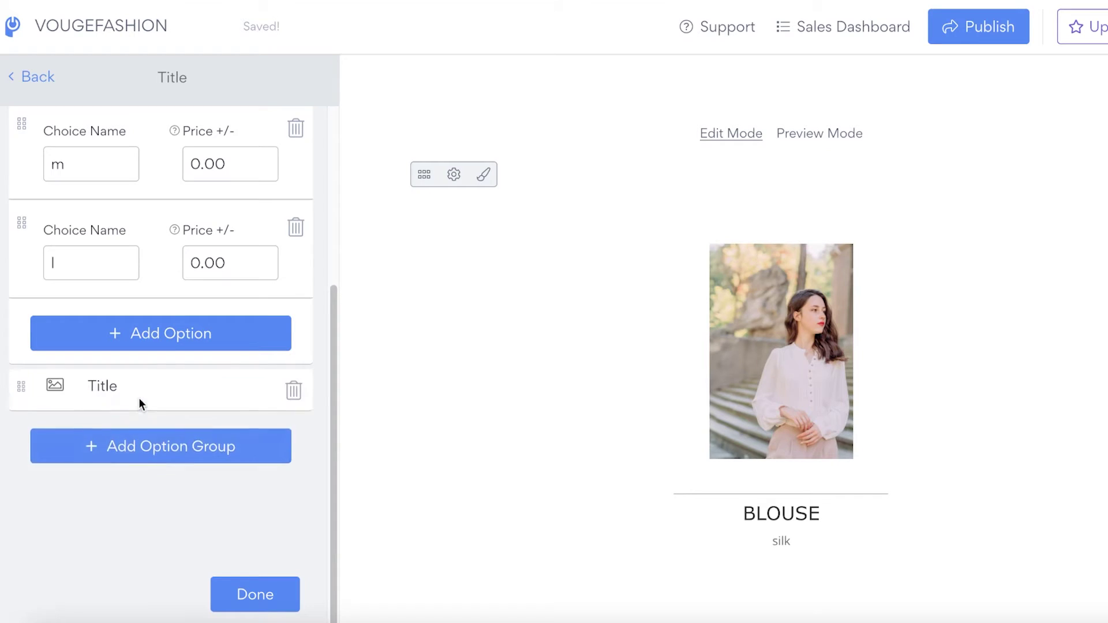
pyautogui.click(95, 457)
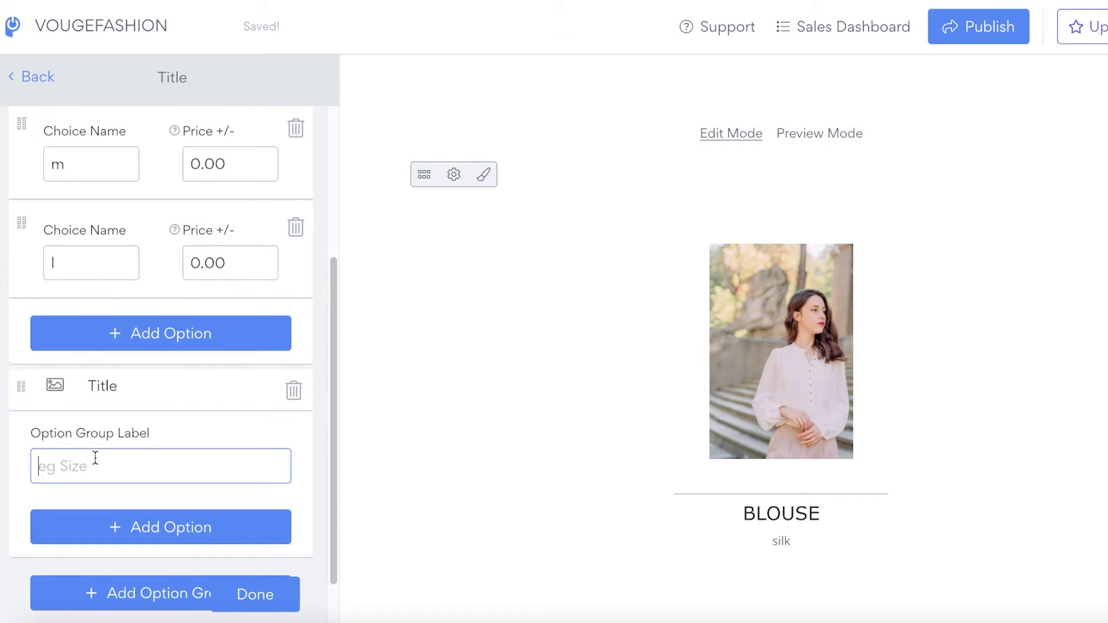
pyautogui.write('Color')
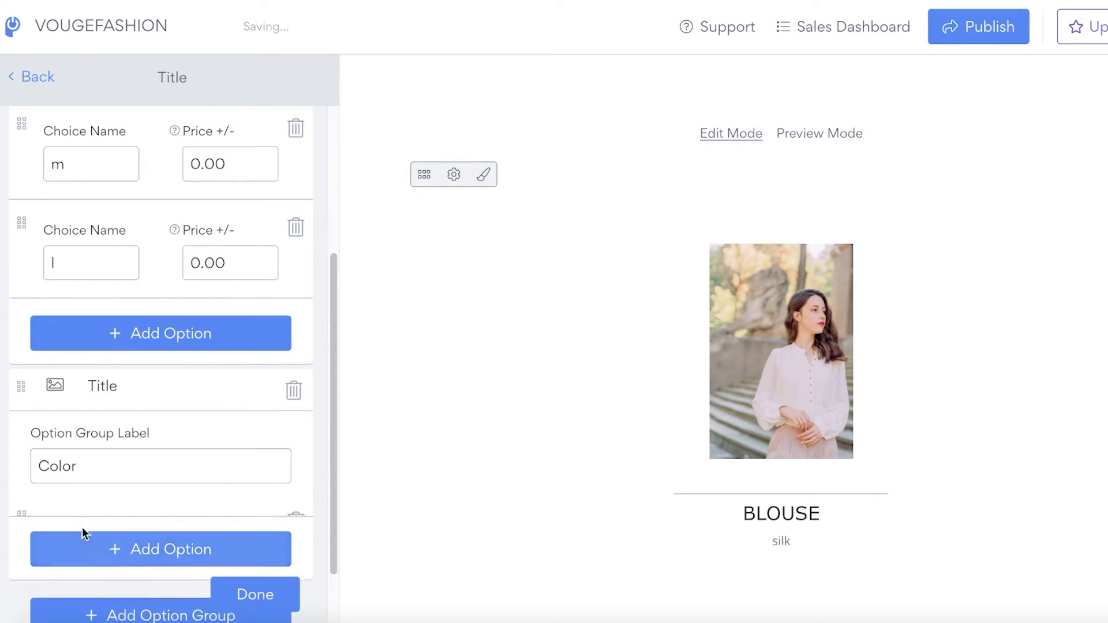
# - Add the choices "Pink", "White" and "Skin" to the Color option group
pyautogui.click(82, 528)
pyautogui.click(83, 546)
pyautogui.write('Pink')
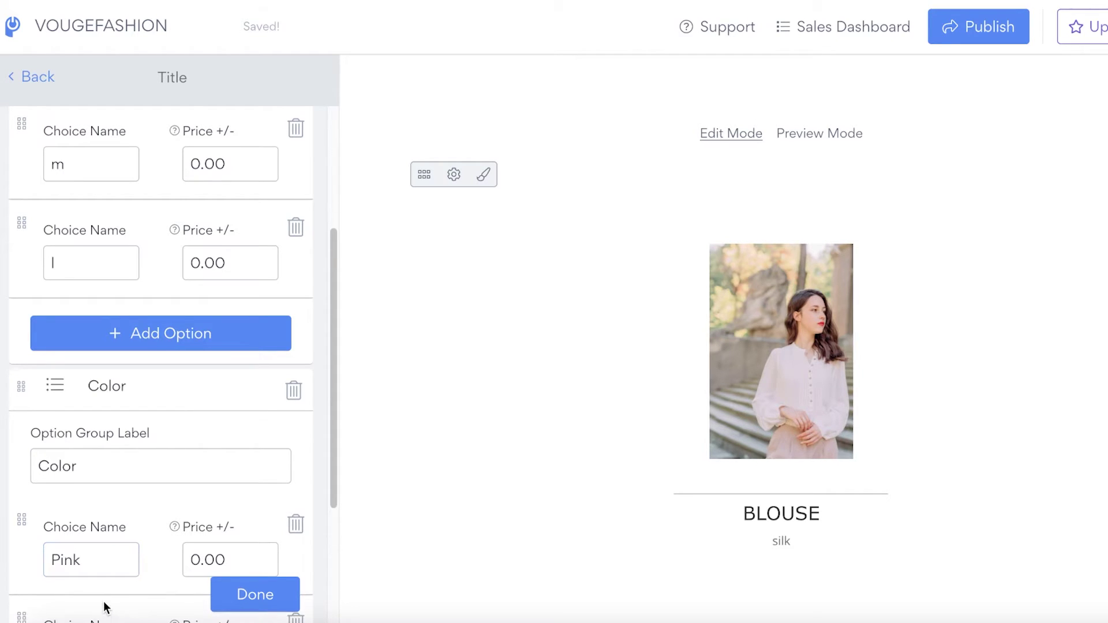
pyautogui.scroll(-3, 103, 594)
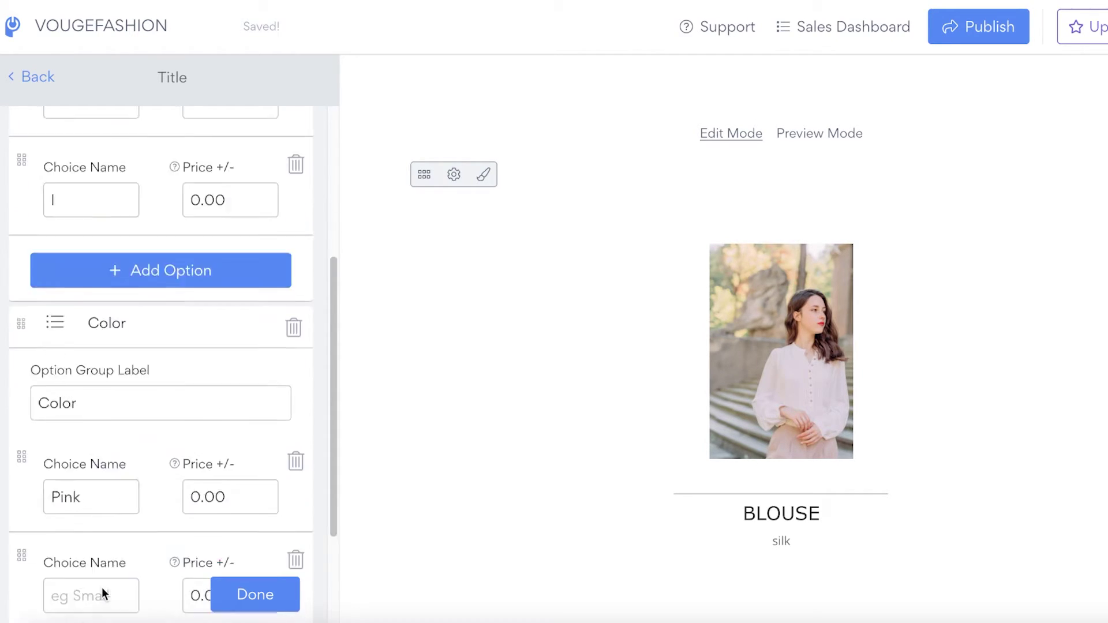
pyautogui.click(95, 505)
pyautogui.write('White')
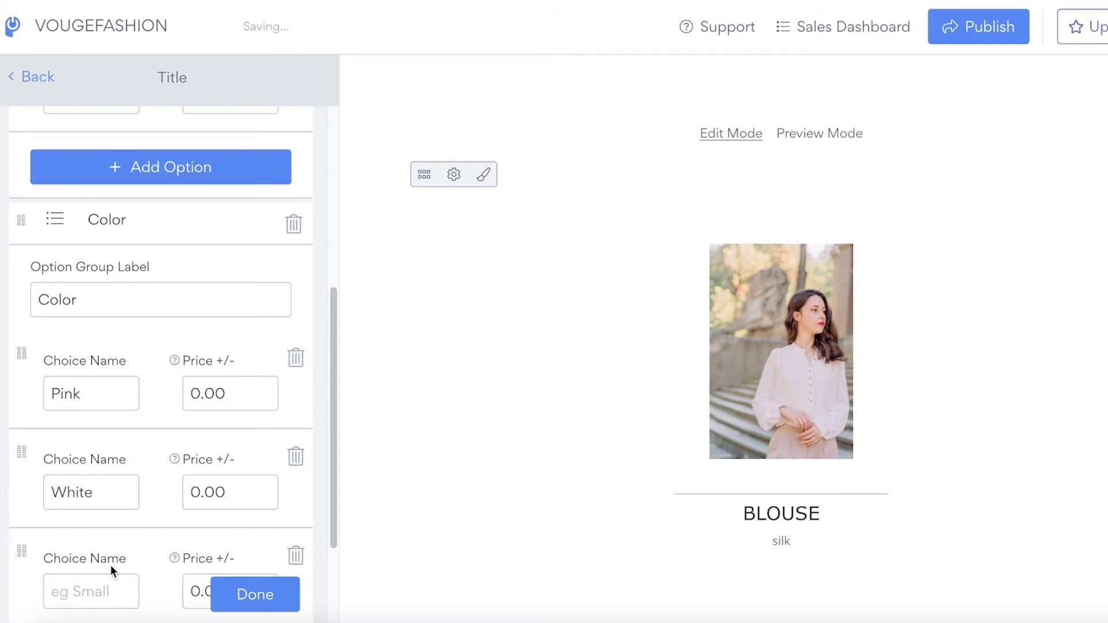
pyautogui.click(105, 582)
pyautogui.write('Skin')
pyautogui.scroll(12, 82, 589)
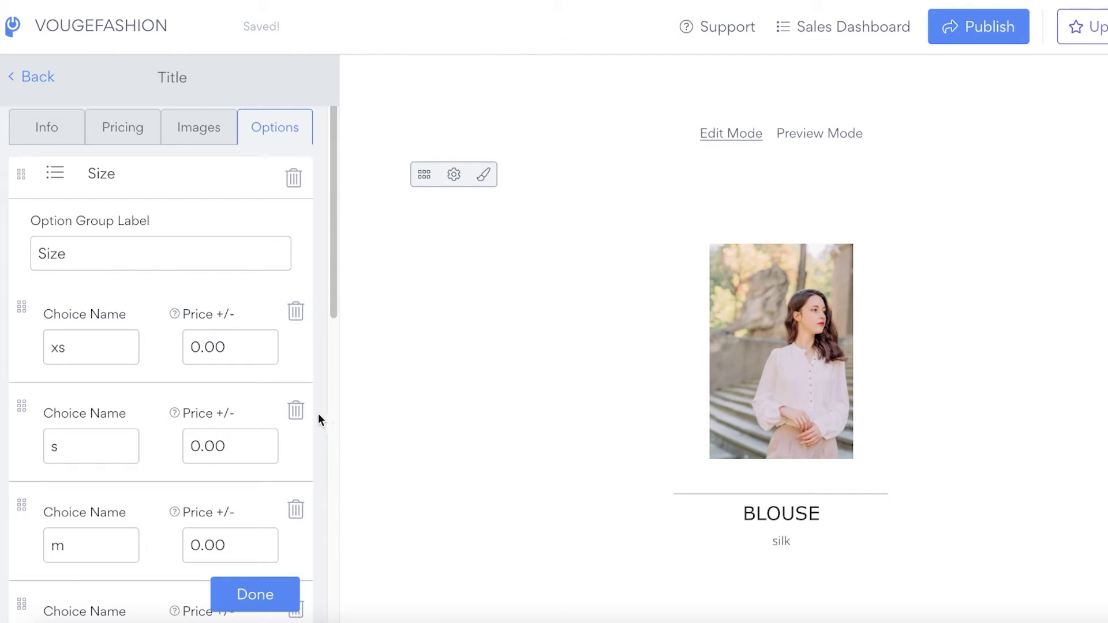
# - Set the price adjustment of size "l" to 5.00 and finish editing the product
pyautogui.click(225, 345)
pyautogui.scroll(-7, 196, 390)
pyautogui.scroll(3, 199, 397)
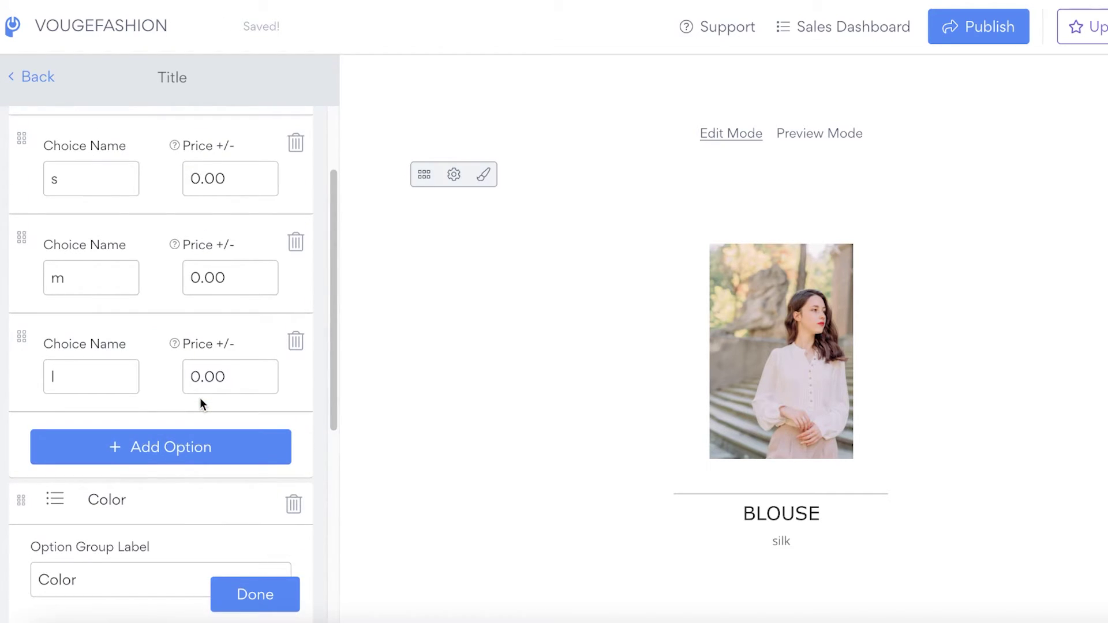
pyautogui.scroll(-8, 199, 404)
pyautogui.scroll(8, 182, 468)
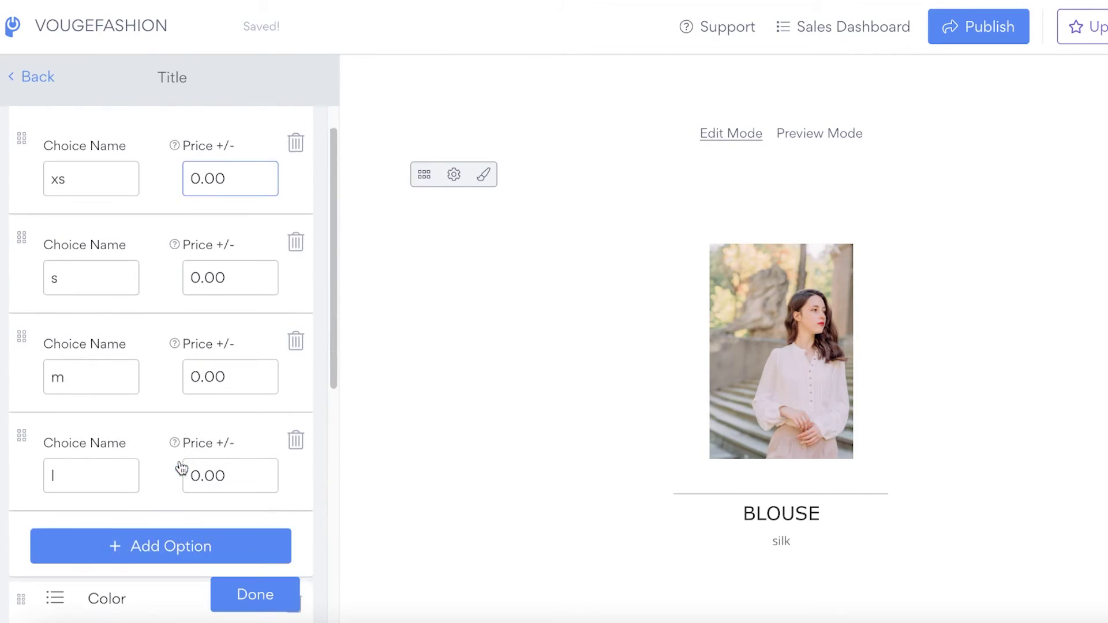
pyautogui.click(252, 502)
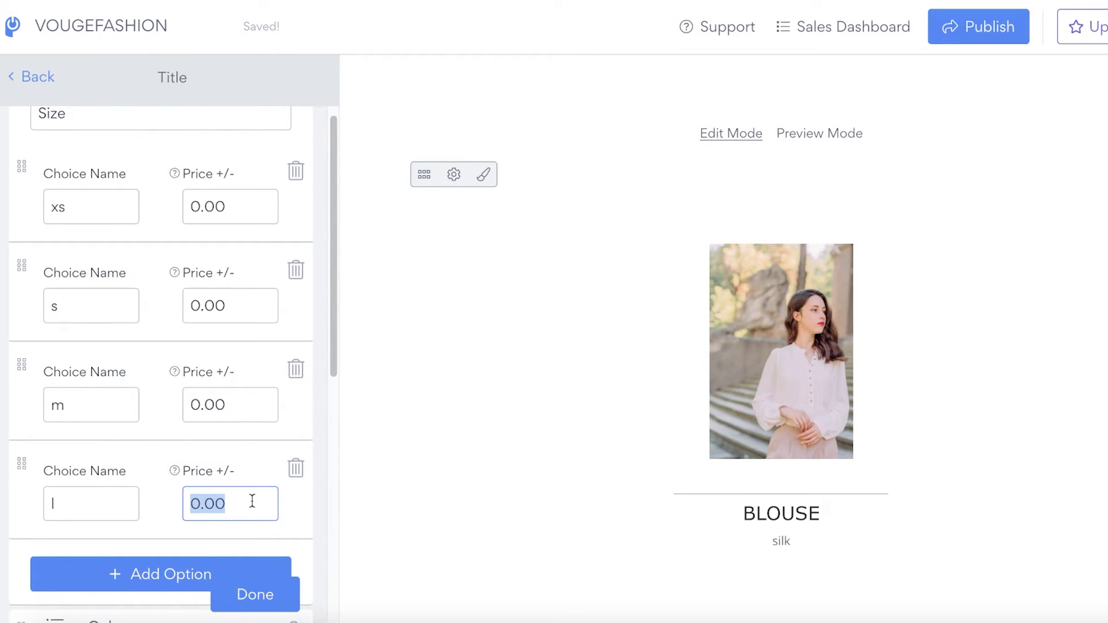
pyautogui.press('Right')
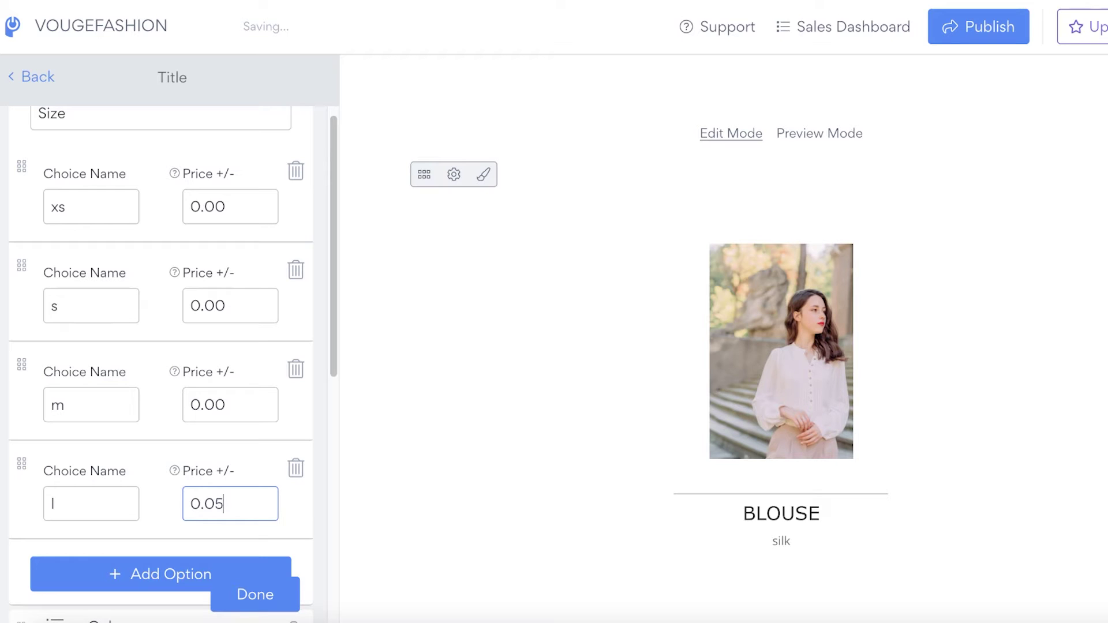
pyautogui.write('5.00')
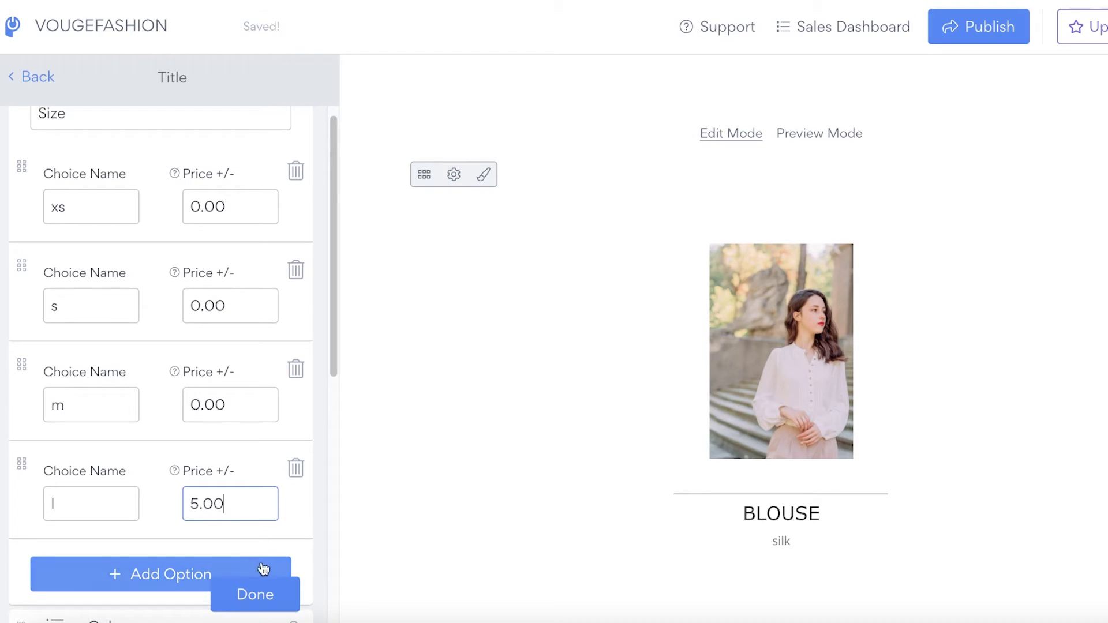
pyautogui.click(257, 594)
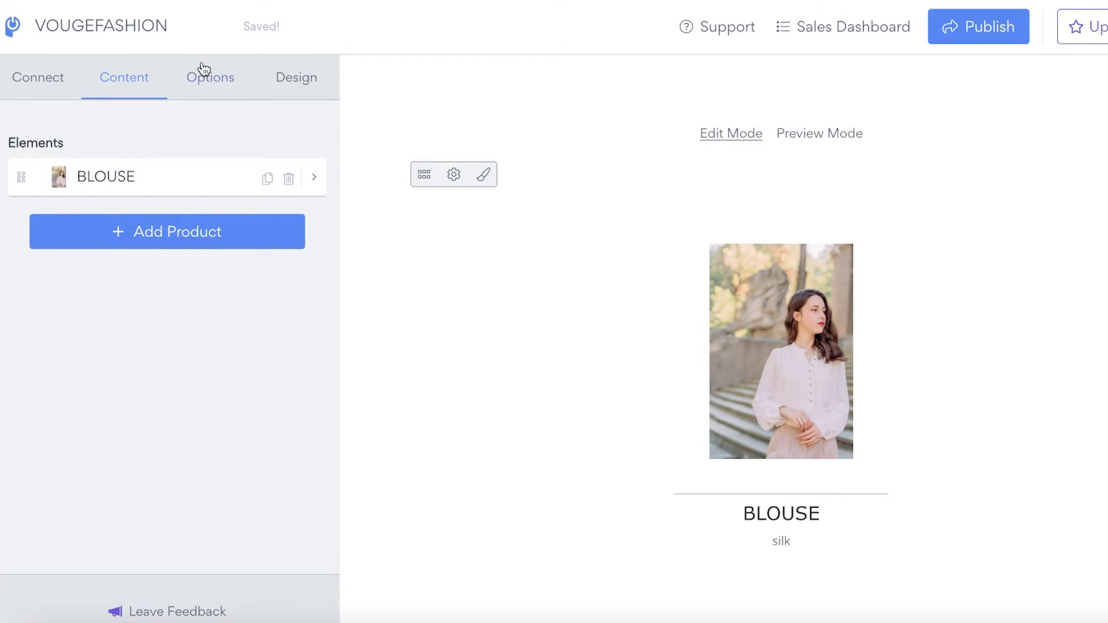
# - Review the BLOUSE product's info, pricing and option choices, and return to the product list
pyautogui.click(96, 177)
pyautogui.click(79, 128)
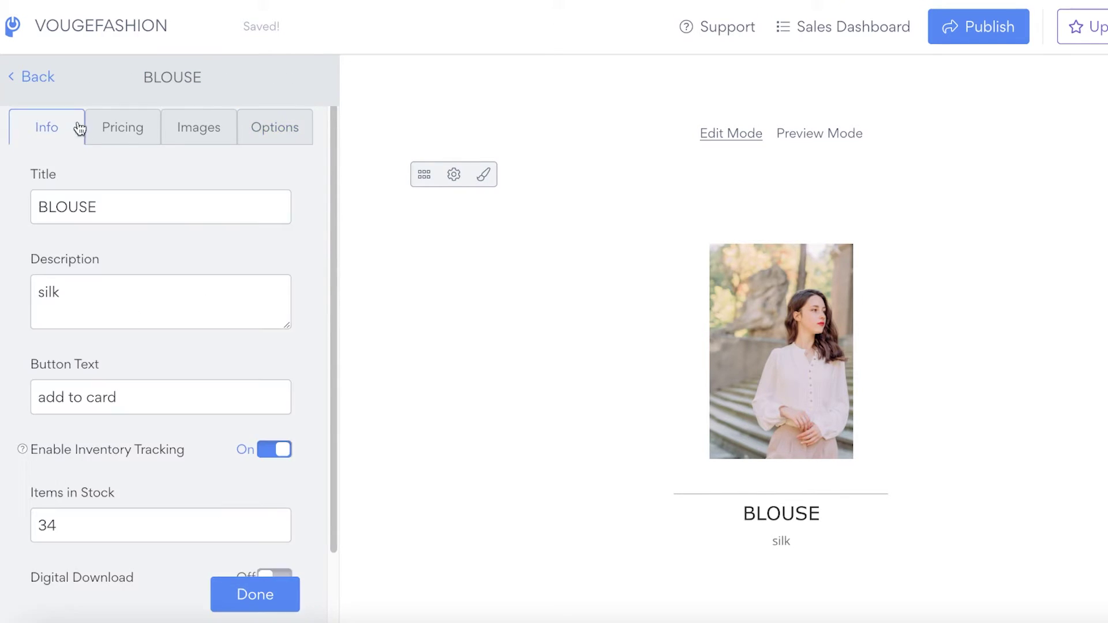
pyautogui.click(112, 127)
pyautogui.click(260, 134)
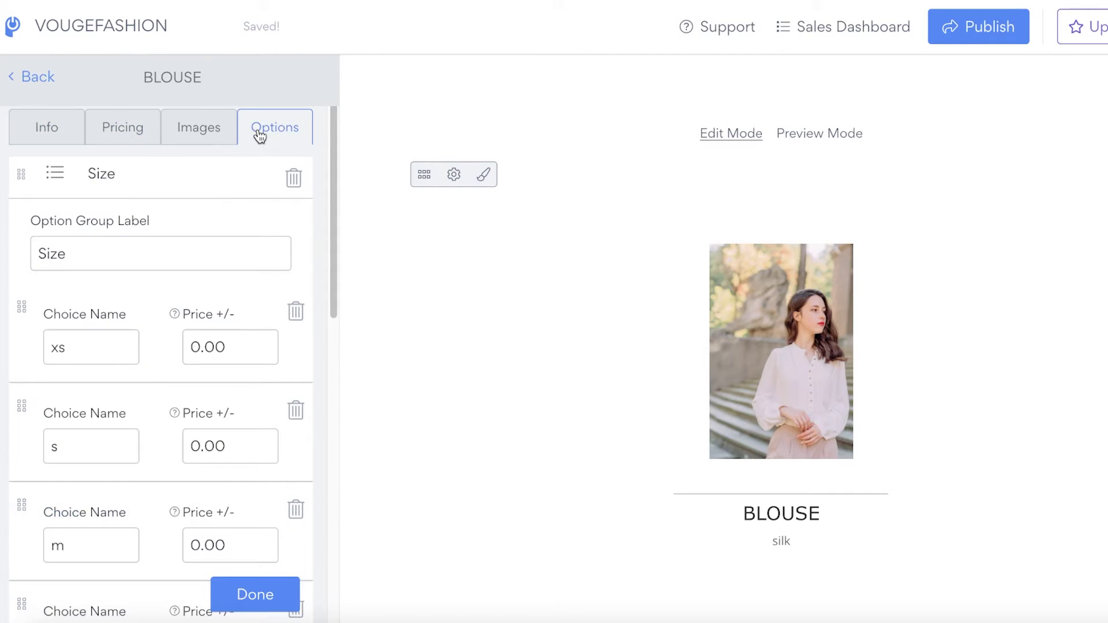
pyautogui.scroll(-10, 214, 283)
pyautogui.scroll(7, 214, 284)
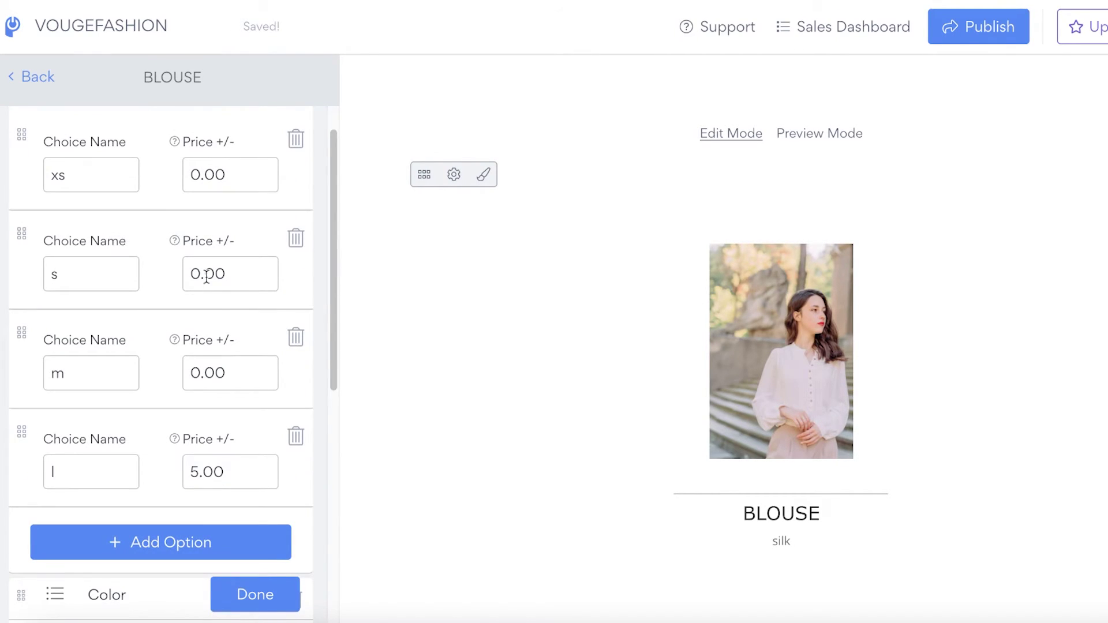
pyautogui.click(35, 78)
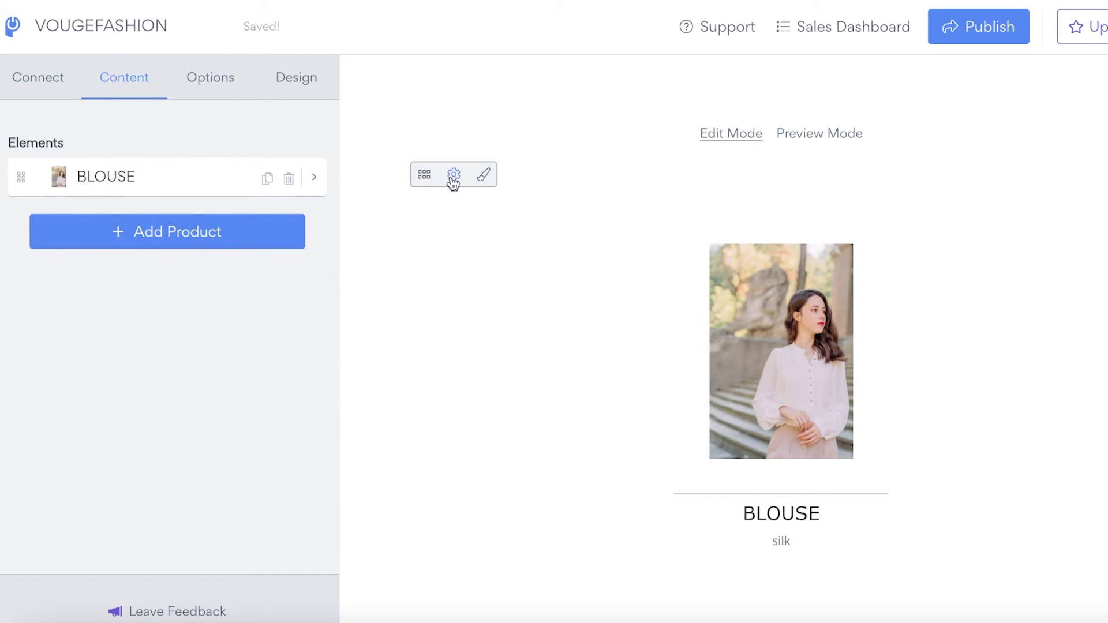
# - Check the store's display options in the design settings
pyautogui.click(279, 78)
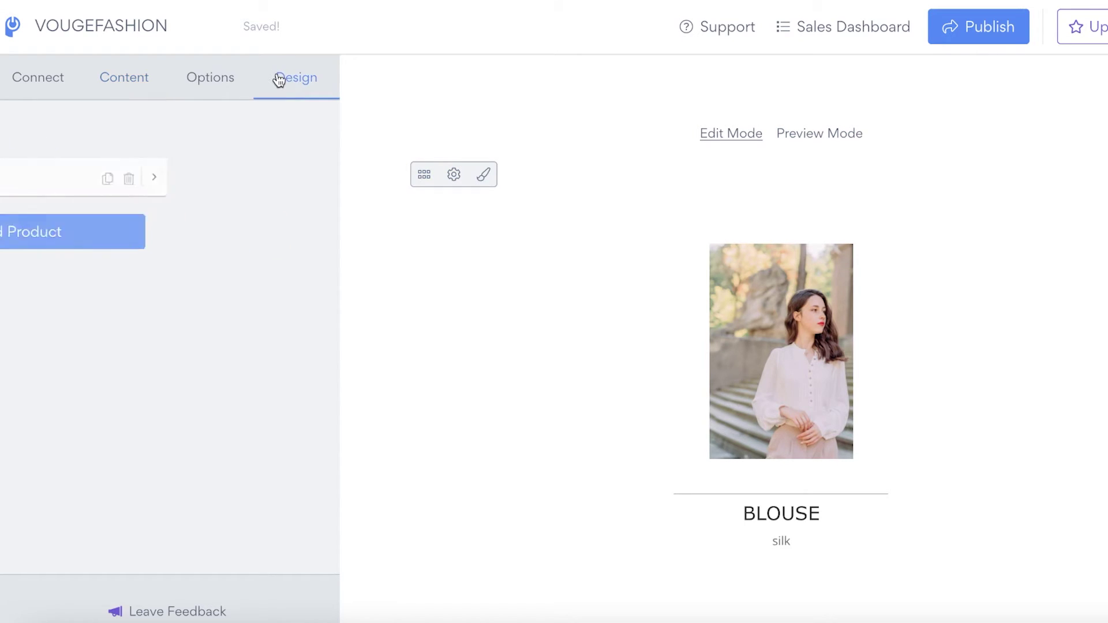
pyautogui.click(263, 133)
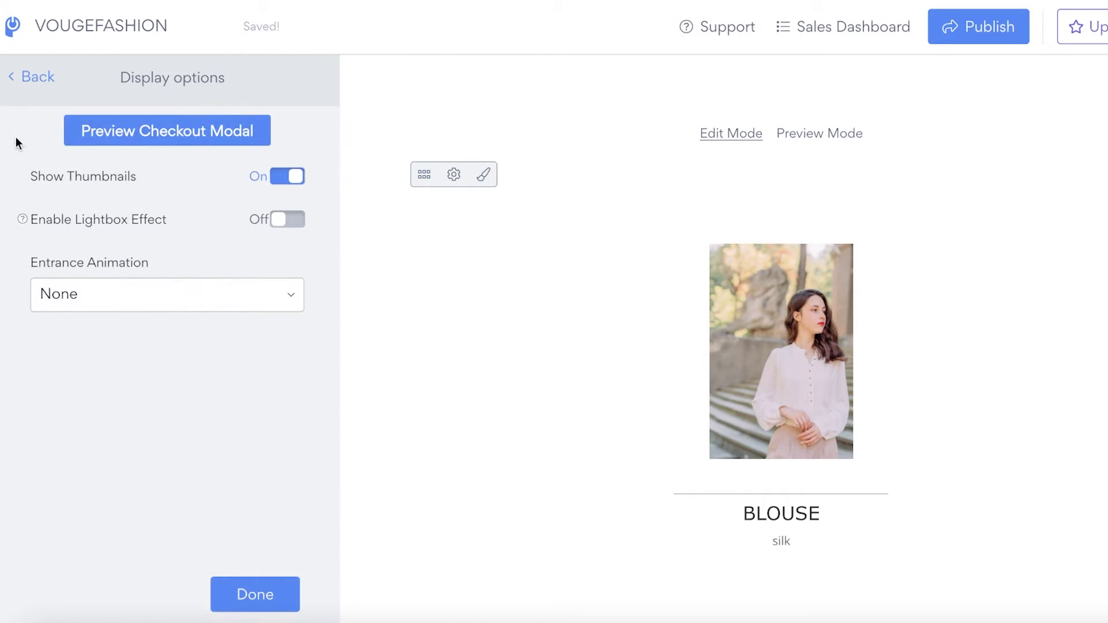
pyautogui.click(26, 77)
# - Try Crimson Text as the product title font, set it to Open Sans instead, and return to the design settings
pyautogui.click(272, 185)
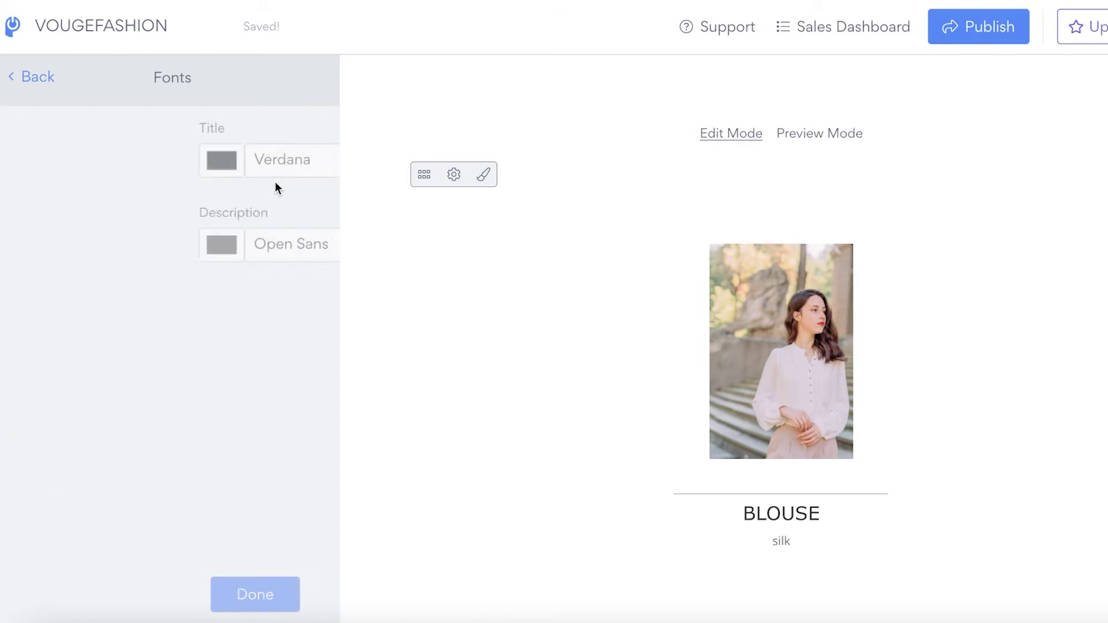
pyautogui.click(213, 174)
pyautogui.click(159, 259)
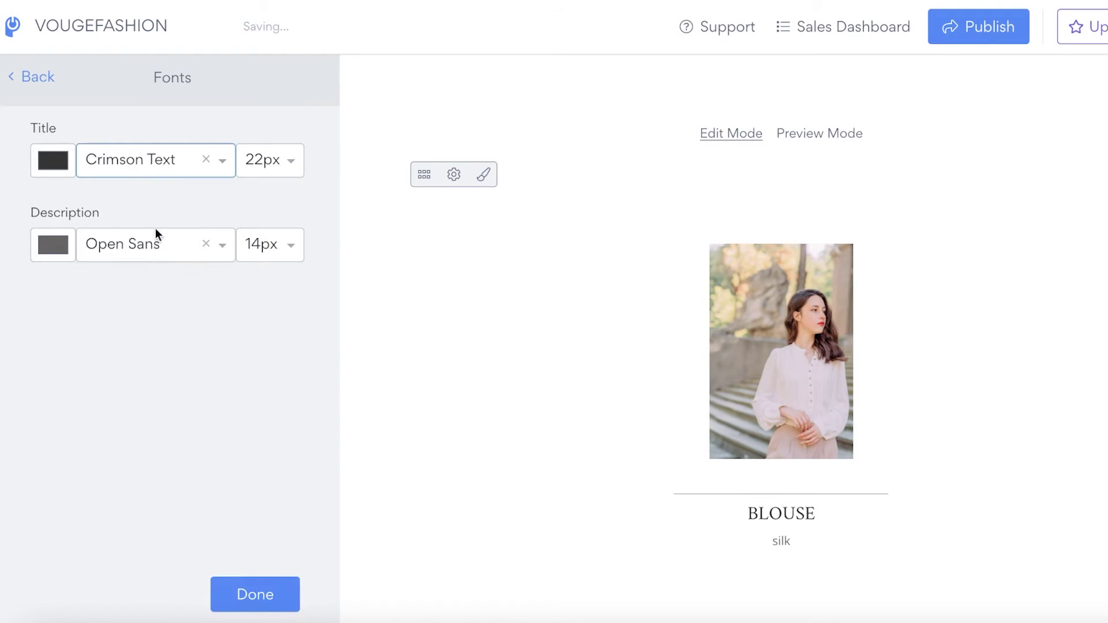
pyautogui.click(148, 171)
pyautogui.scroll(-5, 154, 225)
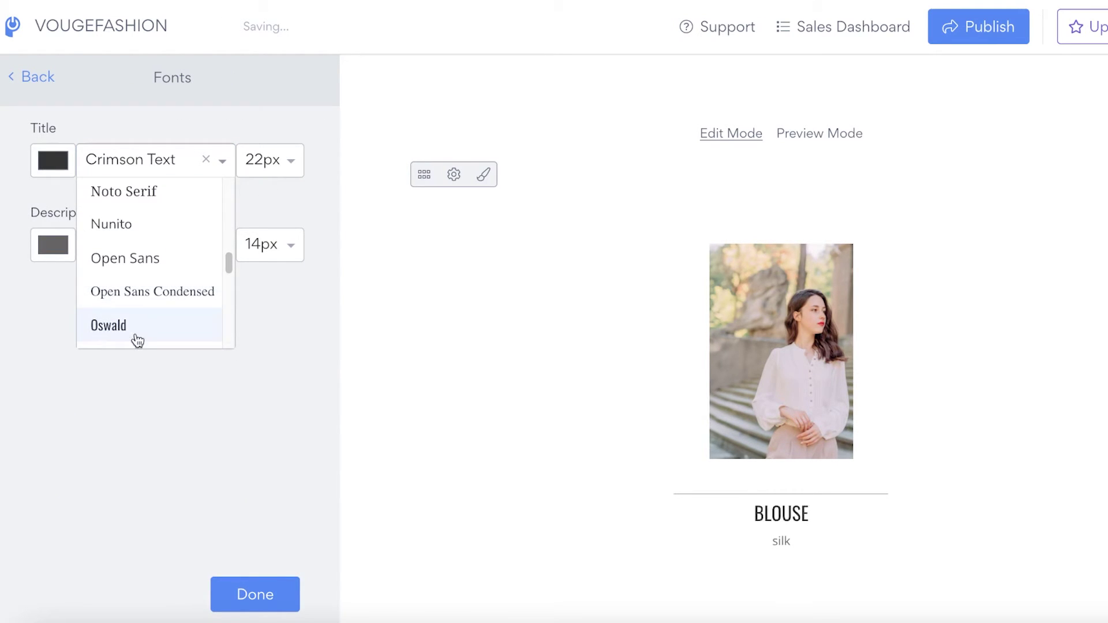
pyautogui.click(143, 257)
pyautogui.click(34, 76)
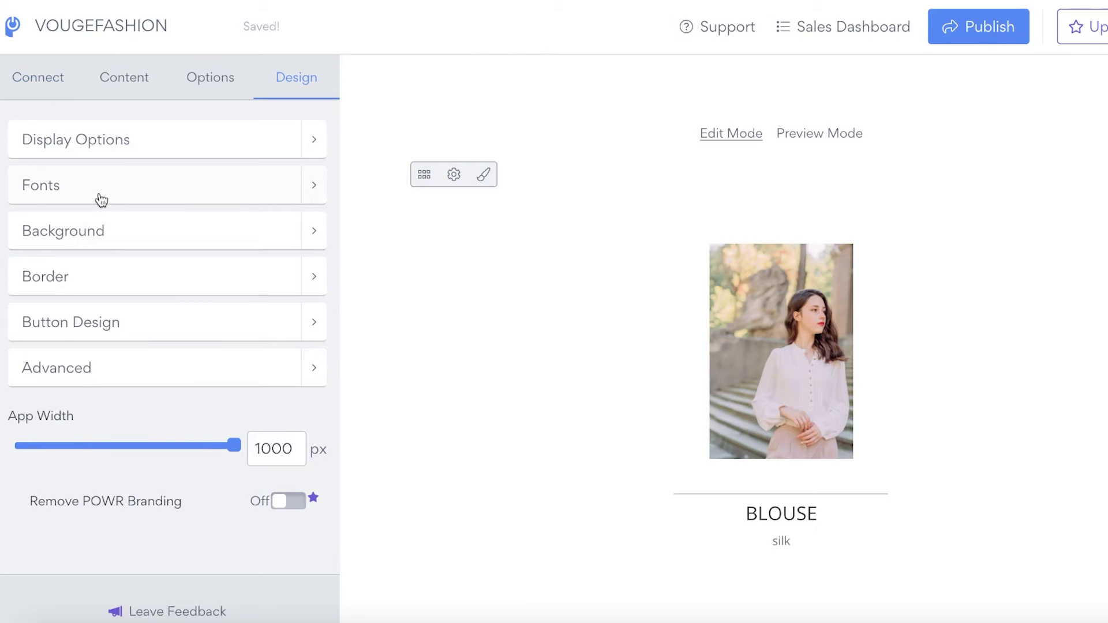
# - Try #757575 and #fff9c4 as the store's background color, set it to transparent, and return to the design settings
pyautogui.click(90, 233)
pyautogui.click(141, 157)
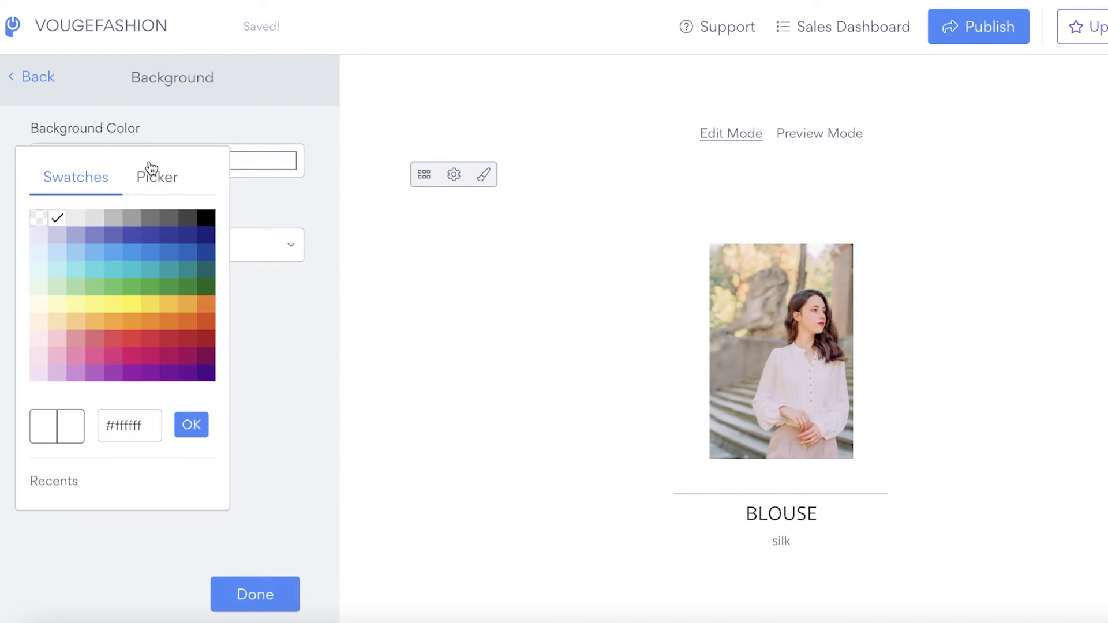
pyautogui.click(157, 223)
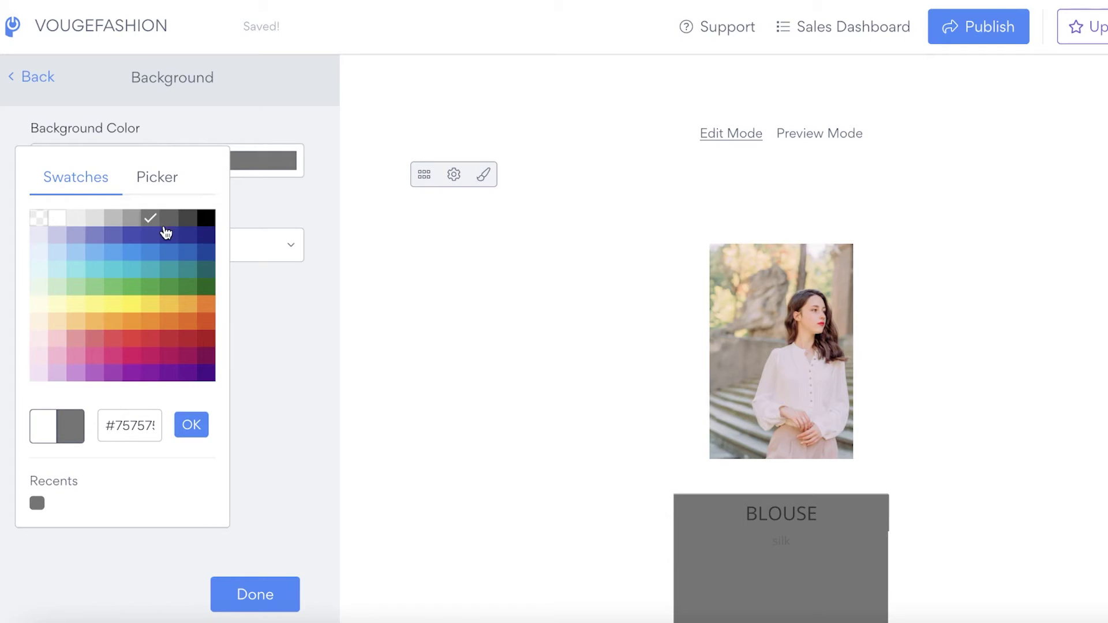
pyautogui.click(59, 304)
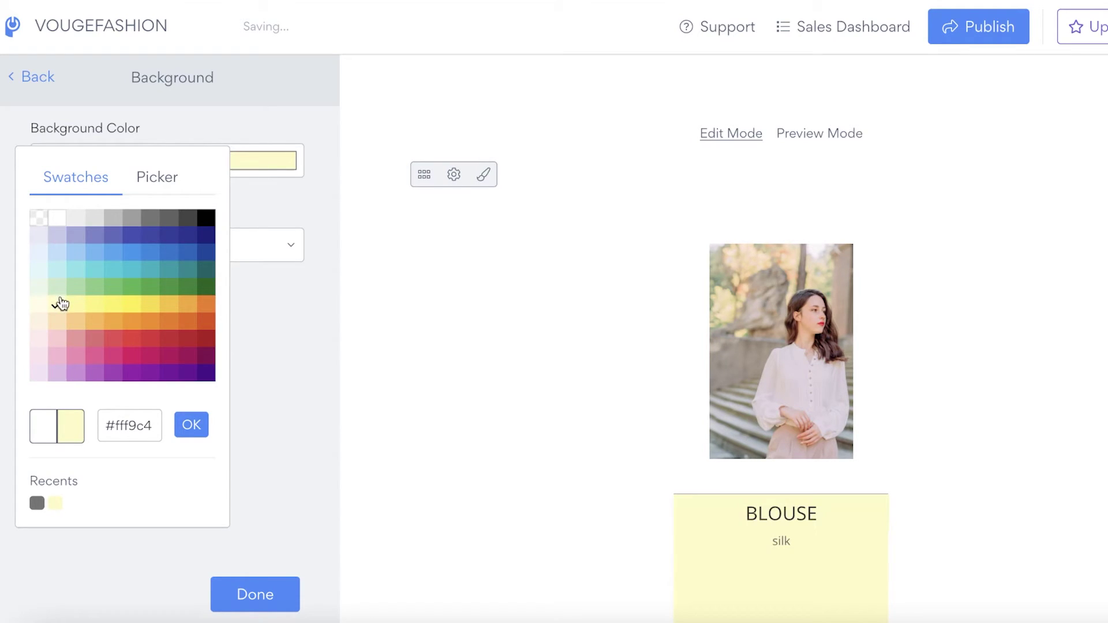
pyautogui.click(38, 218)
pyautogui.click(273, 344)
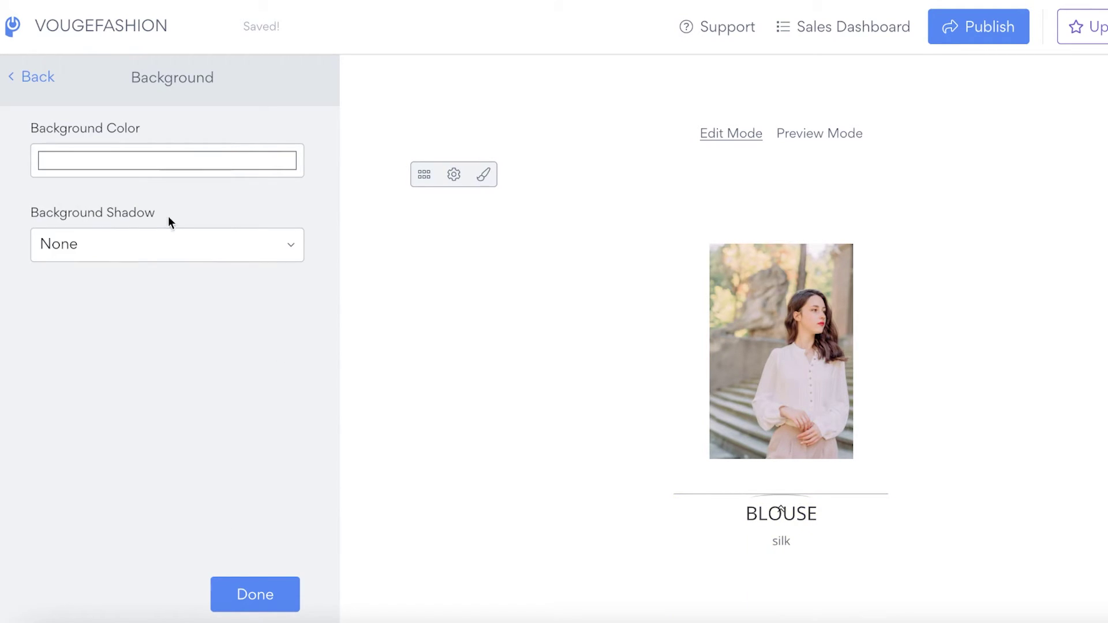
pyautogui.click(22, 78)
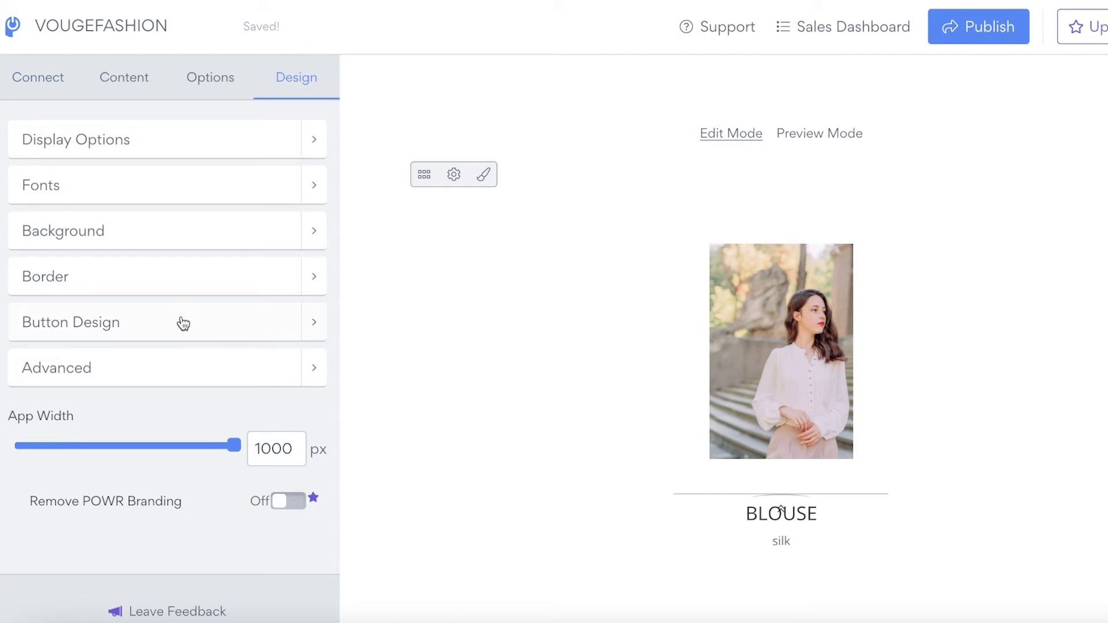
# - Check the button design settings, then set the store's border color to black and finish the border settings
pyautogui.click(149, 321)
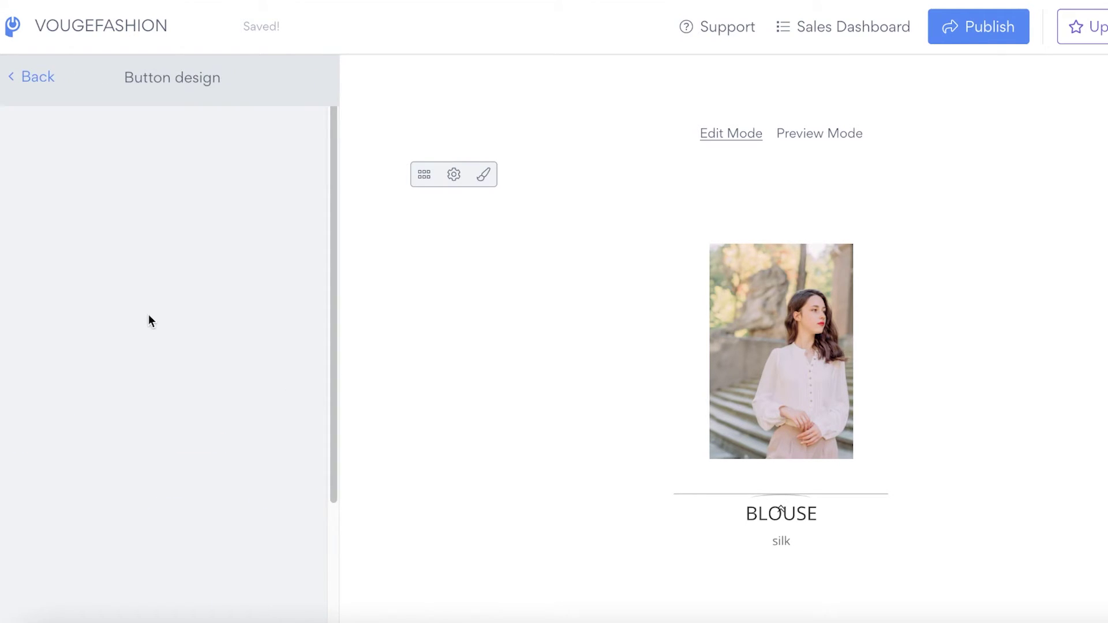
pyautogui.click(22, 86)
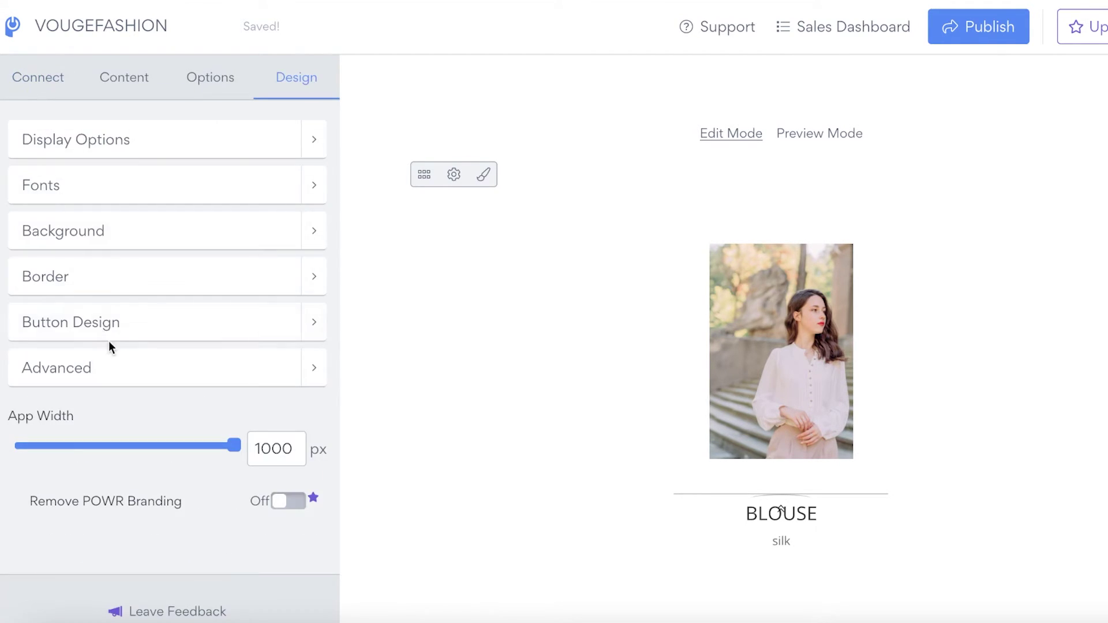
pyautogui.click(112, 287)
pyautogui.click(116, 247)
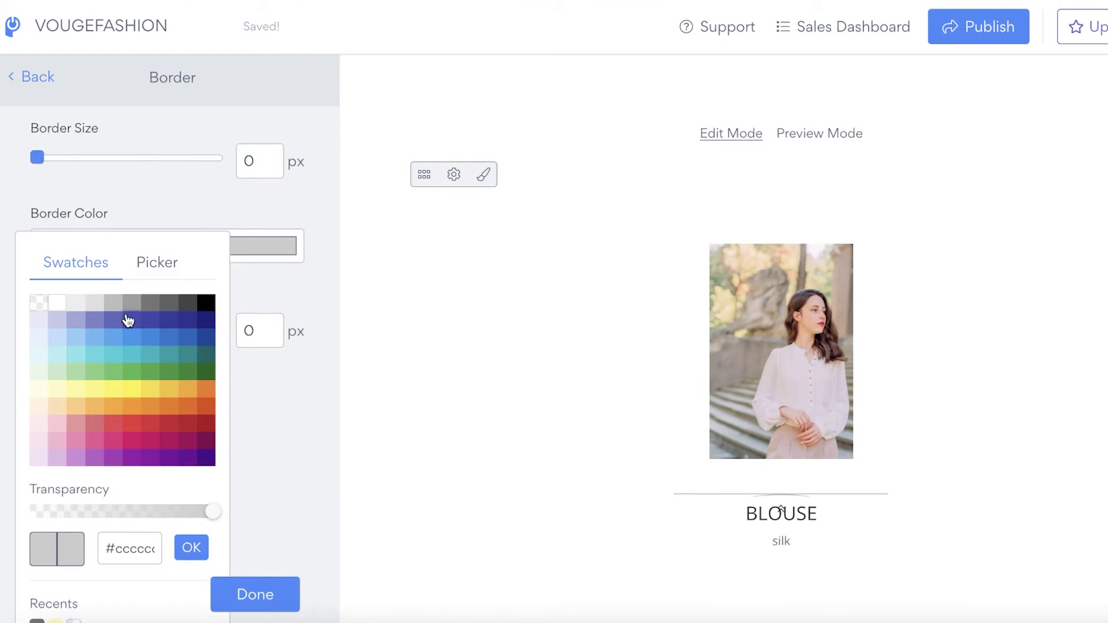
pyautogui.click(129, 319)
pyautogui.click(204, 304)
pyautogui.click(239, 593)
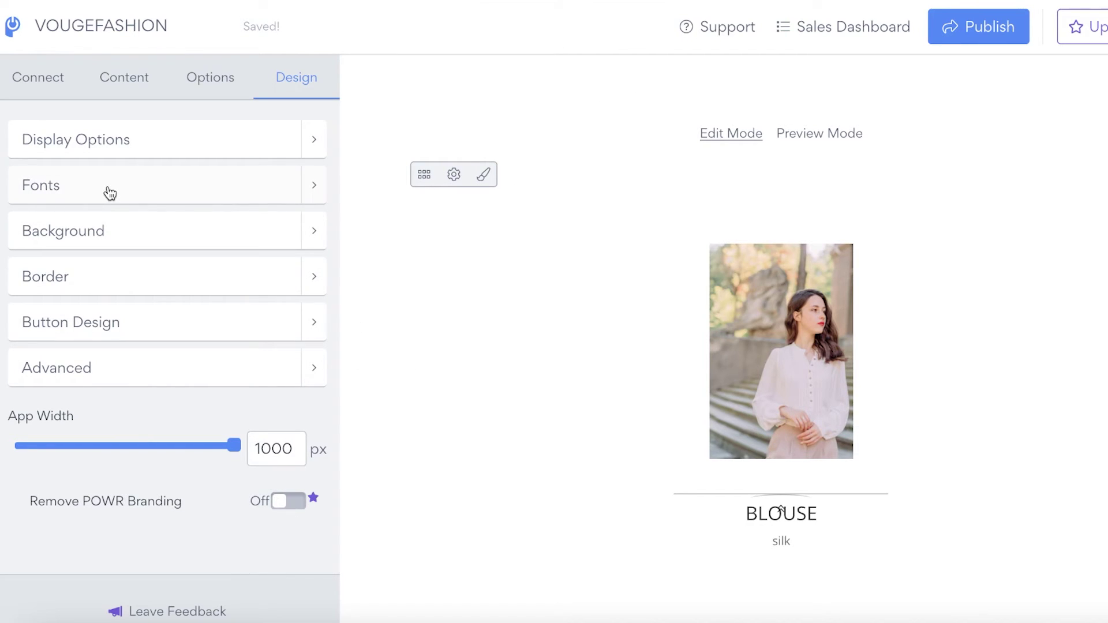
# - Publish the online store and copy its HTML embed code for Google Sites
pyautogui.click(942, 34)
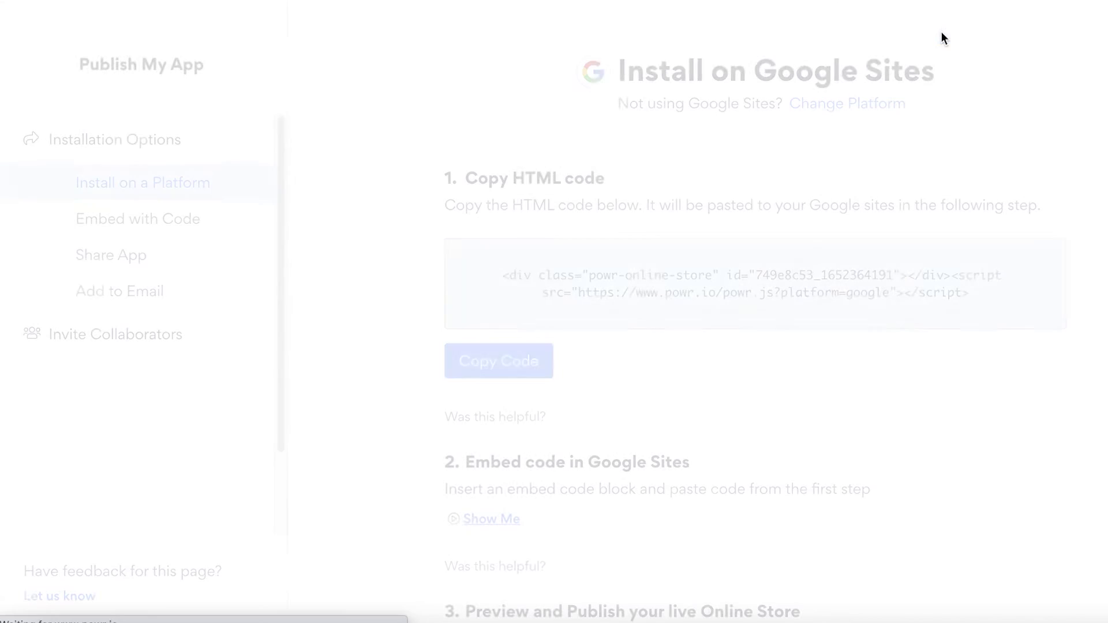
pyautogui.scroll(-4, 722, 92)
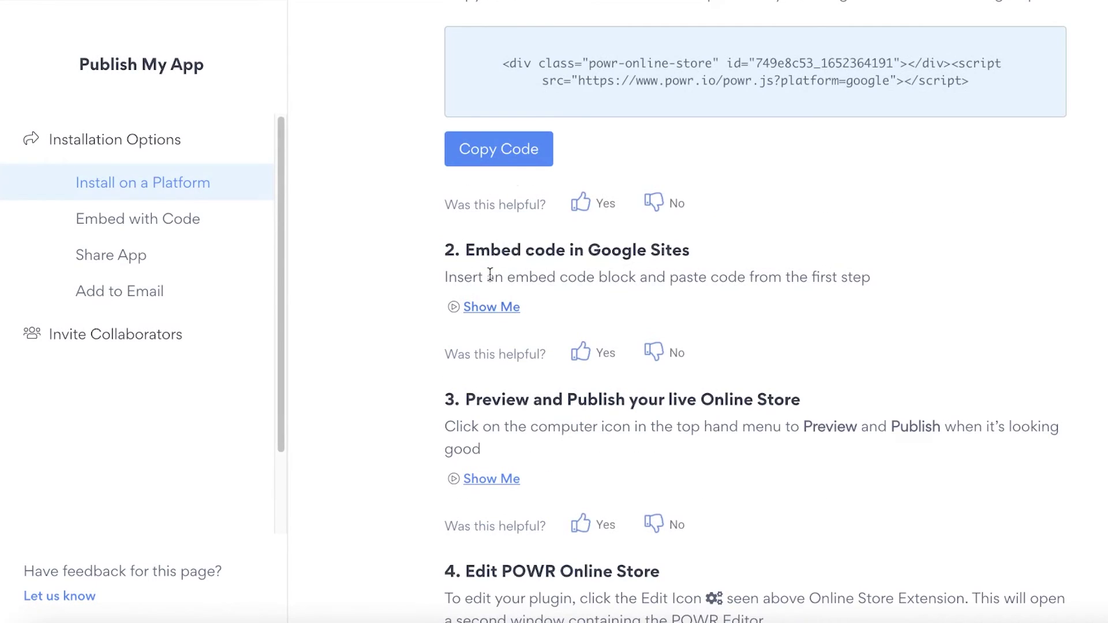
pyautogui.click(507, 150)
pyautogui.scroll(4, 654, 134)
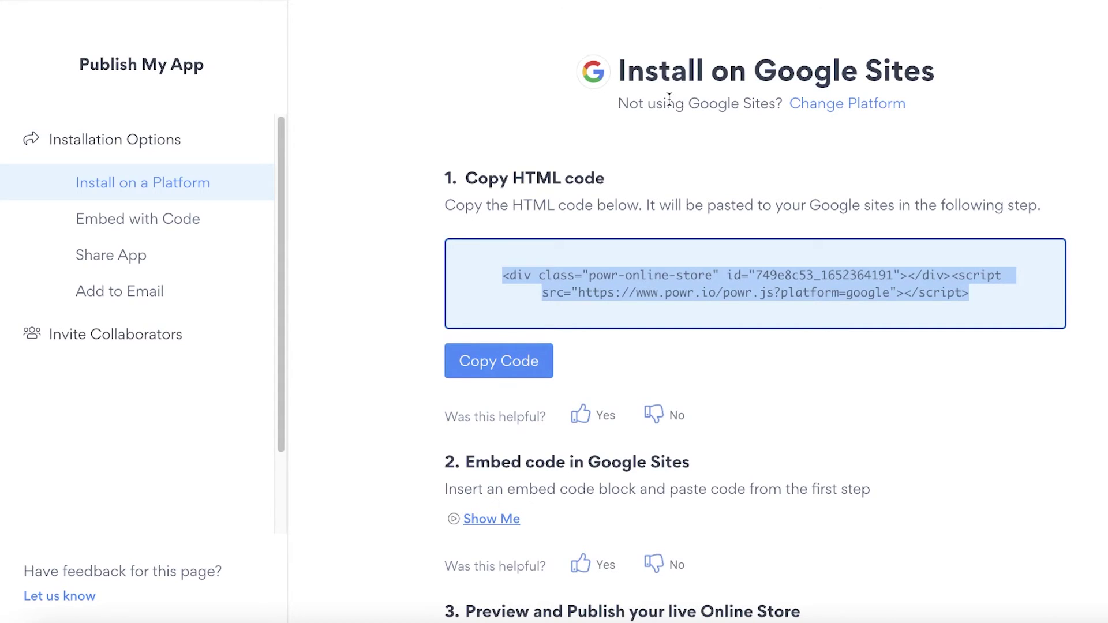
pyautogui.click(498, 362)
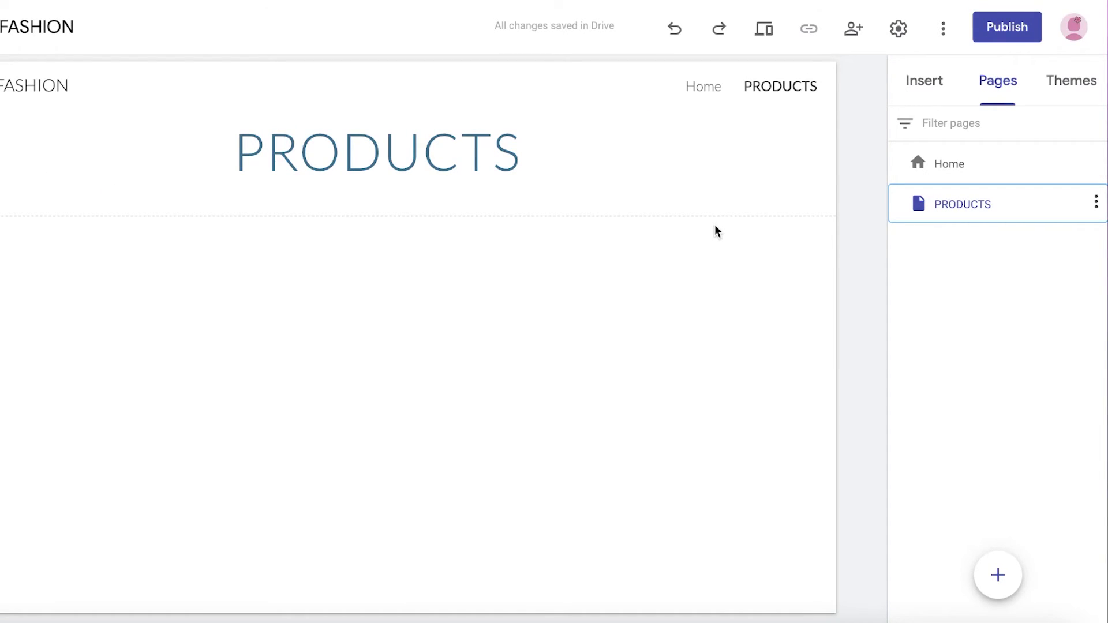
# - Embed the copied store code from the web on the PRODUCTS page of the Google Sites site
pyautogui.click(939, 100)
pyautogui.scroll(8, 969, 266)
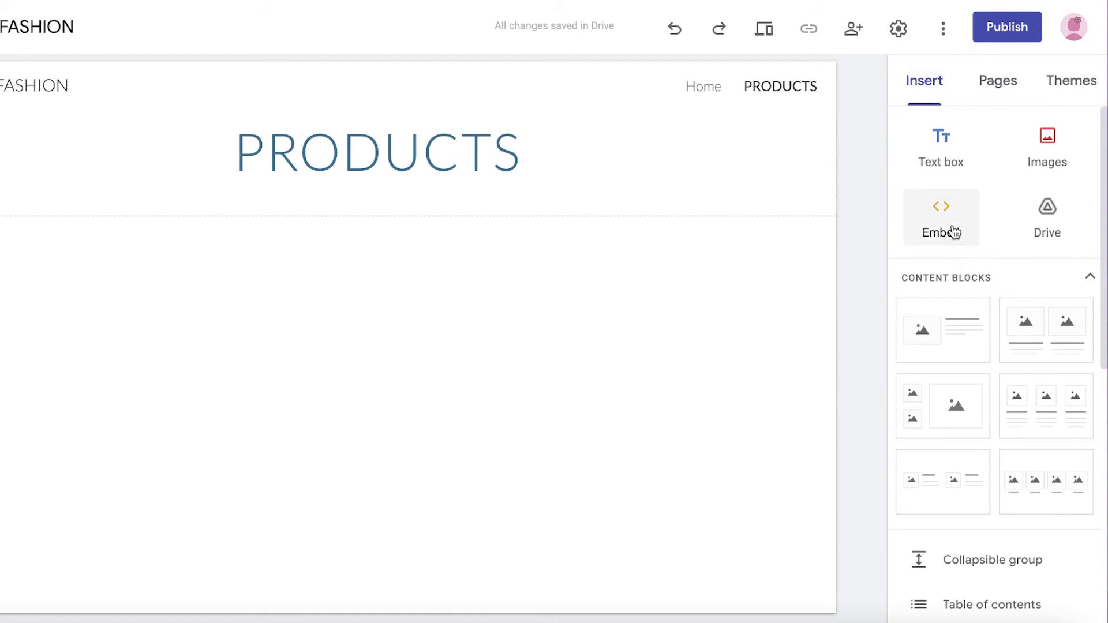
pyautogui.click(951, 228)
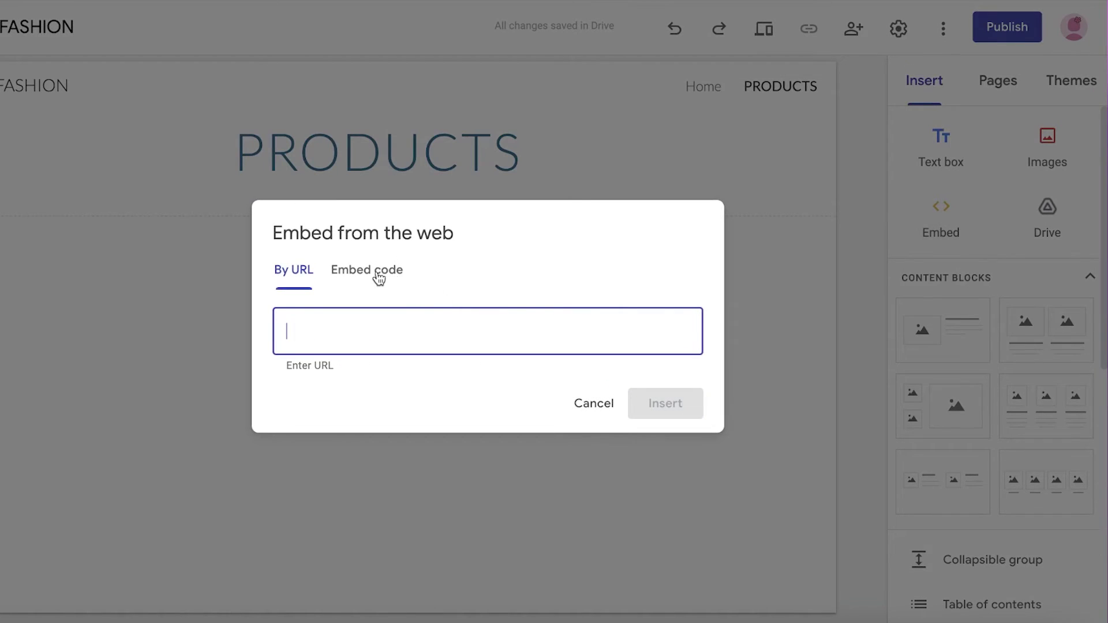
pyautogui.click(376, 271)
pyautogui.rightClick(359, 295)
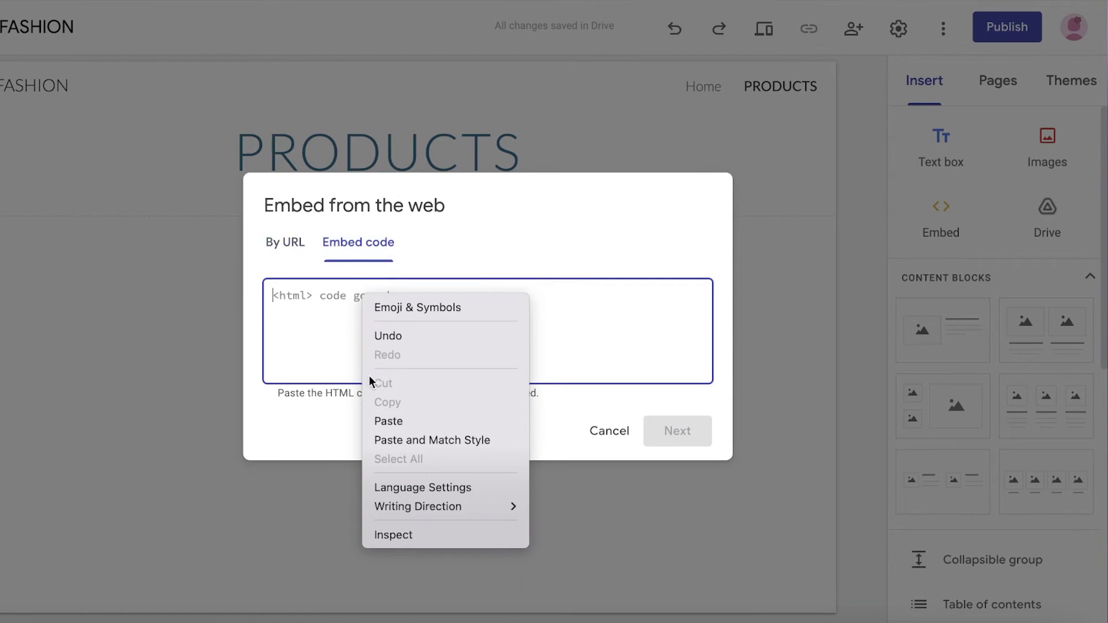
pyautogui.click(388, 420)
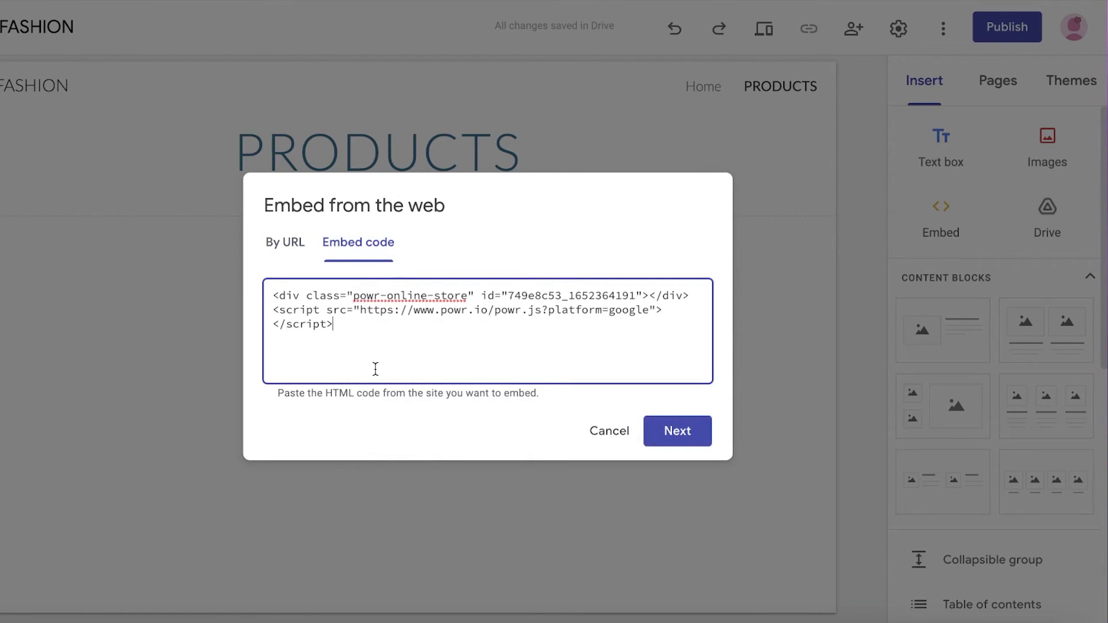
pyautogui.click(685, 430)
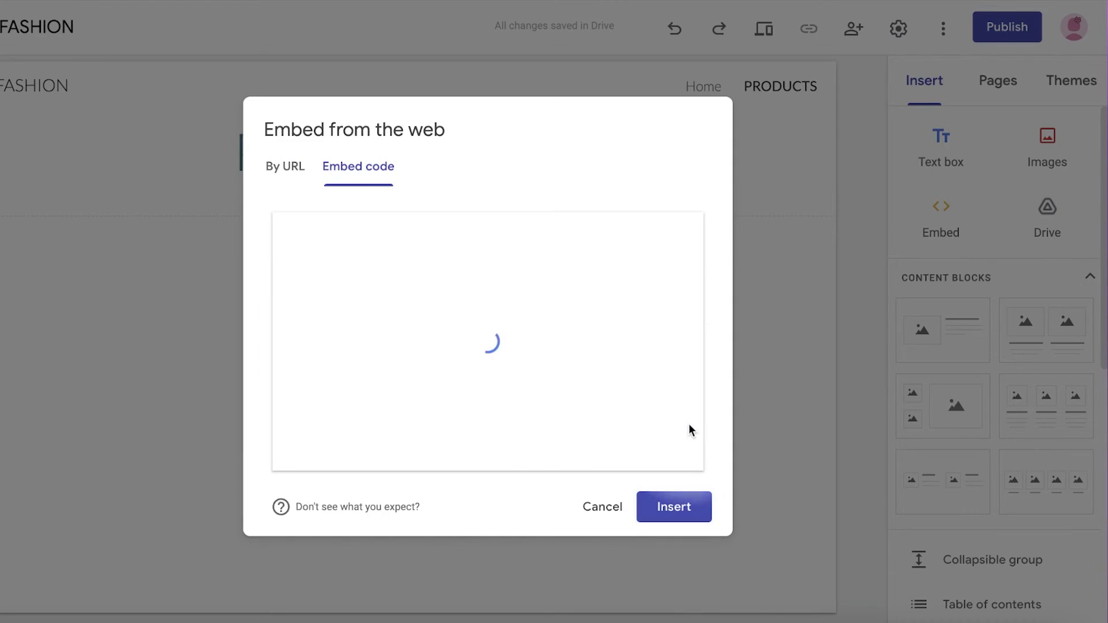
pyautogui.click(672, 507)
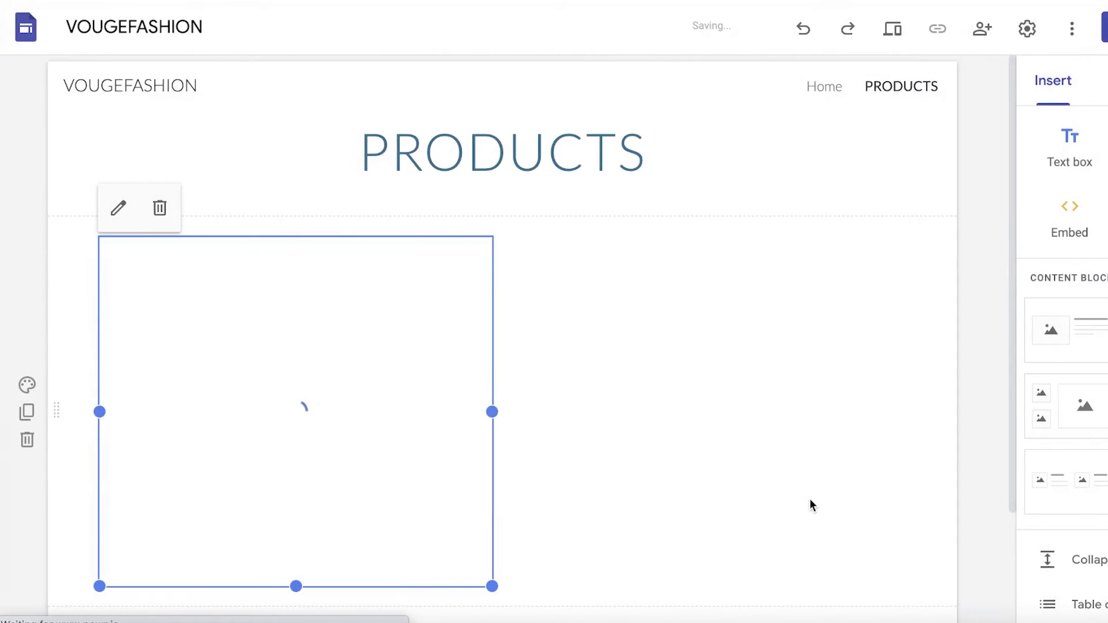
# - Widen the embedded store block to the full content width and lengthen it until the whole BLOUSE product fits
pyautogui.scroll(-3, 576, 403)
pyautogui.moveTo(492, 262); pyautogui.dragTo(929, 228)
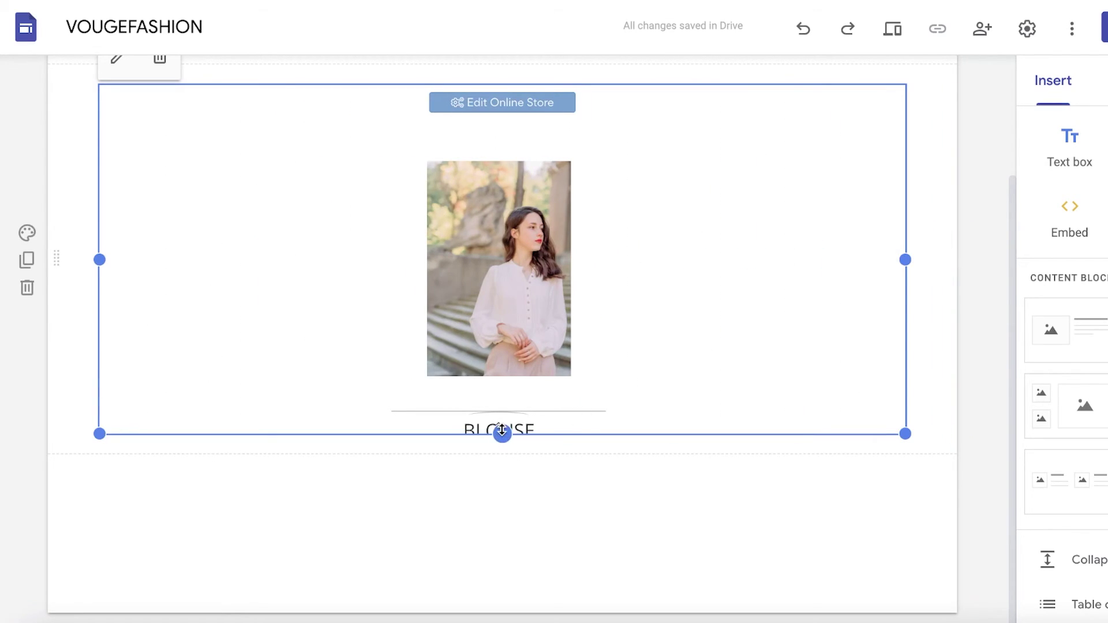
pyautogui.moveTo(502, 431); pyautogui.dragTo(752, 481)
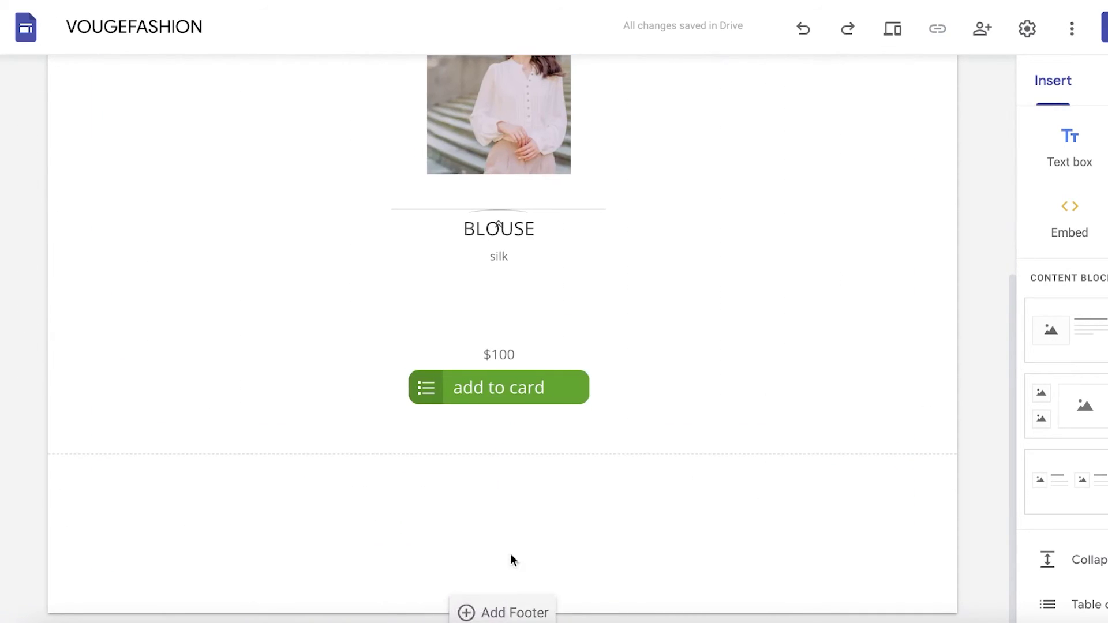
pyautogui.click(508, 437)
pyautogui.moveTo(503, 433)
pyautogui.mouseDown()
pyautogui.moveTo(490, 473)
pyautogui.moveTo(496, 615)
pyautogui.moveTo(544, 356)
pyautogui.moveTo(500, 421)
pyautogui.mouseUp()
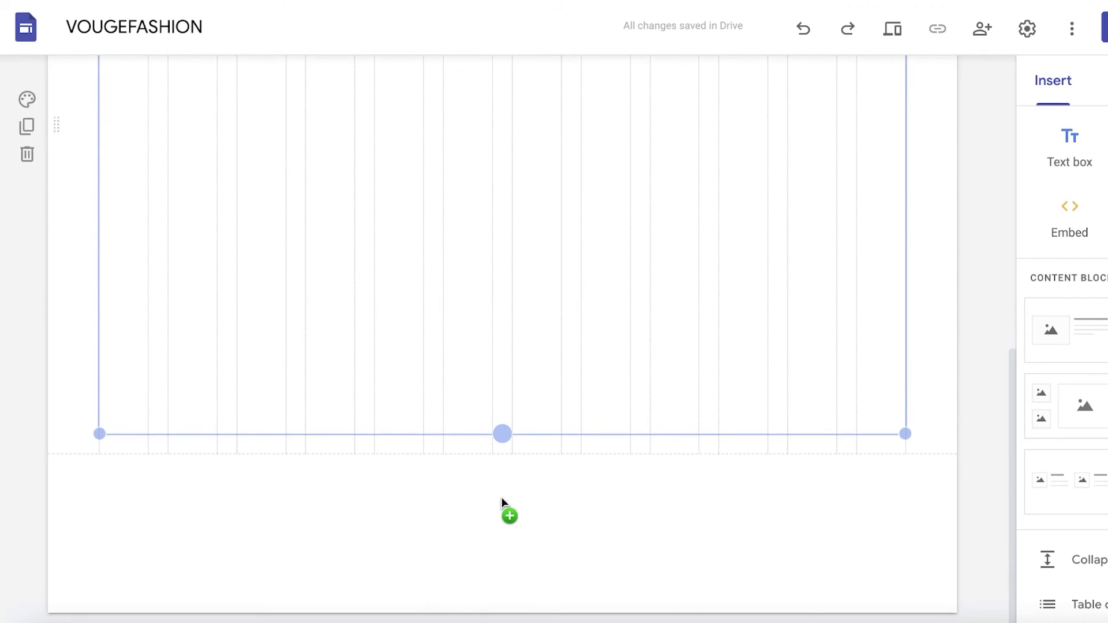
pyautogui.moveTo(501, 497); pyautogui.dragTo(488, 583)
pyautogui.scroll(10, 598, 272)
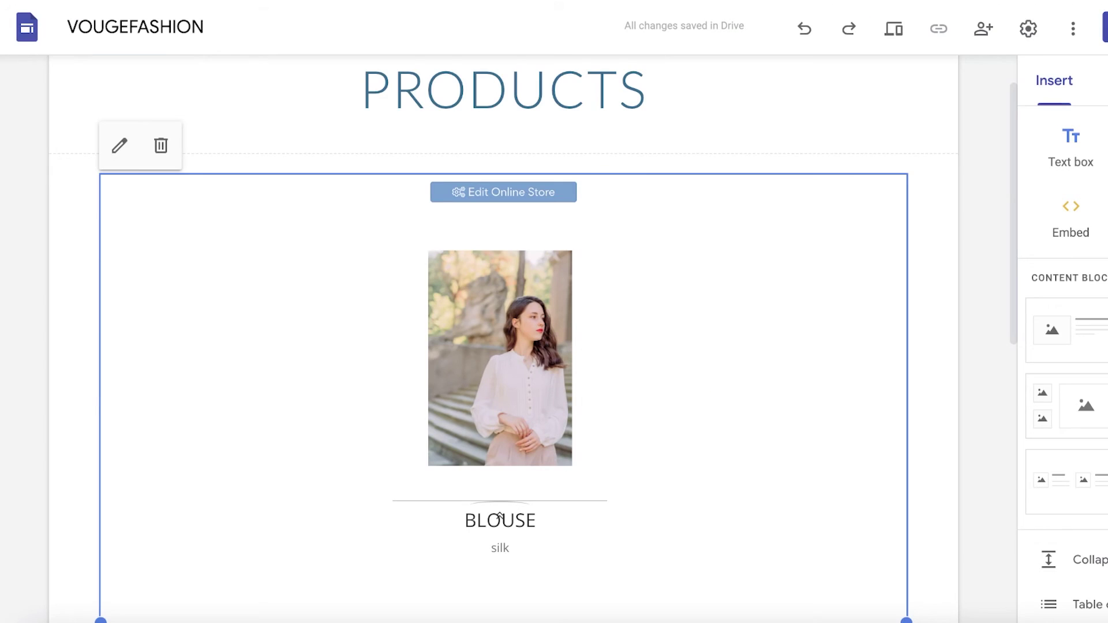
# - Lengthen the embedded store block further and try to widen it beyond the content margins on both sides
pyautogui.scroll(-1, 710, 190)
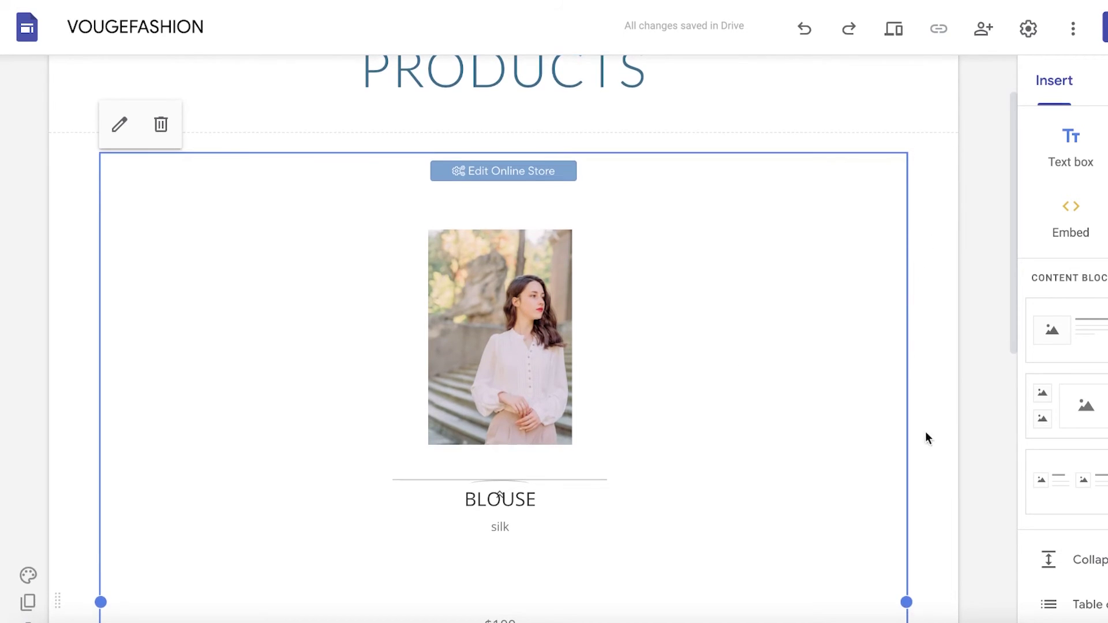
pyautogui.scroll(-8, 925, 438)
pyautogui.moveTo(905, 151); pyautogui.dragTo(985, 150)
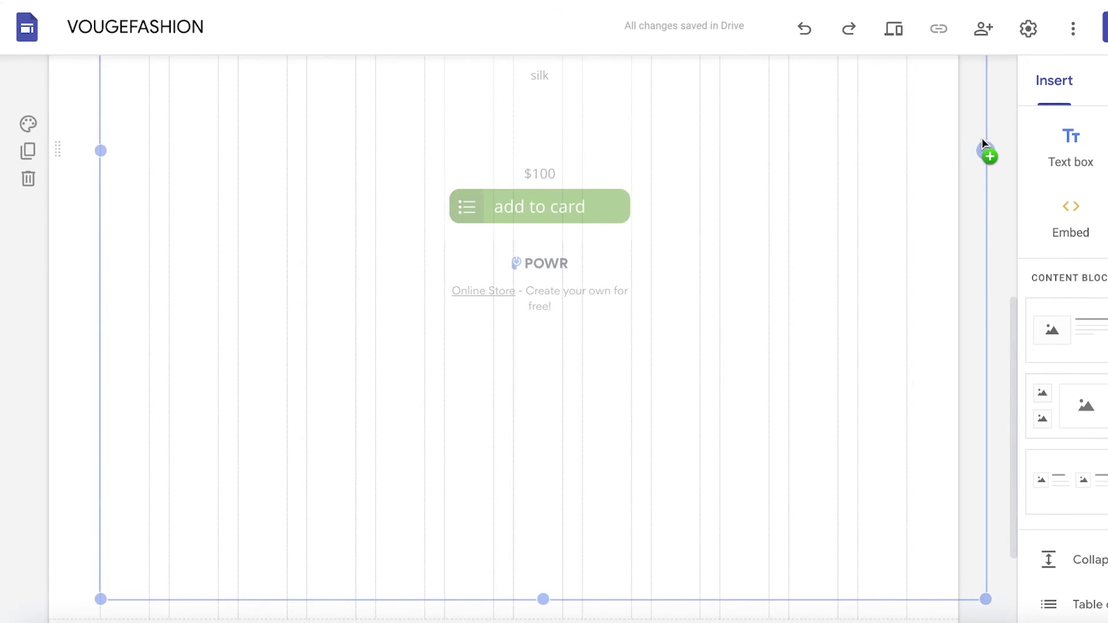
pyautogui.scroll(-3, 871, 466)
pyautogui.moveTo(923, 481); pyautogui.dragTo(963, 618)
pyautogui.scroll(5, 874, 352)
pyautogui.scroll(-5, 898, 332)
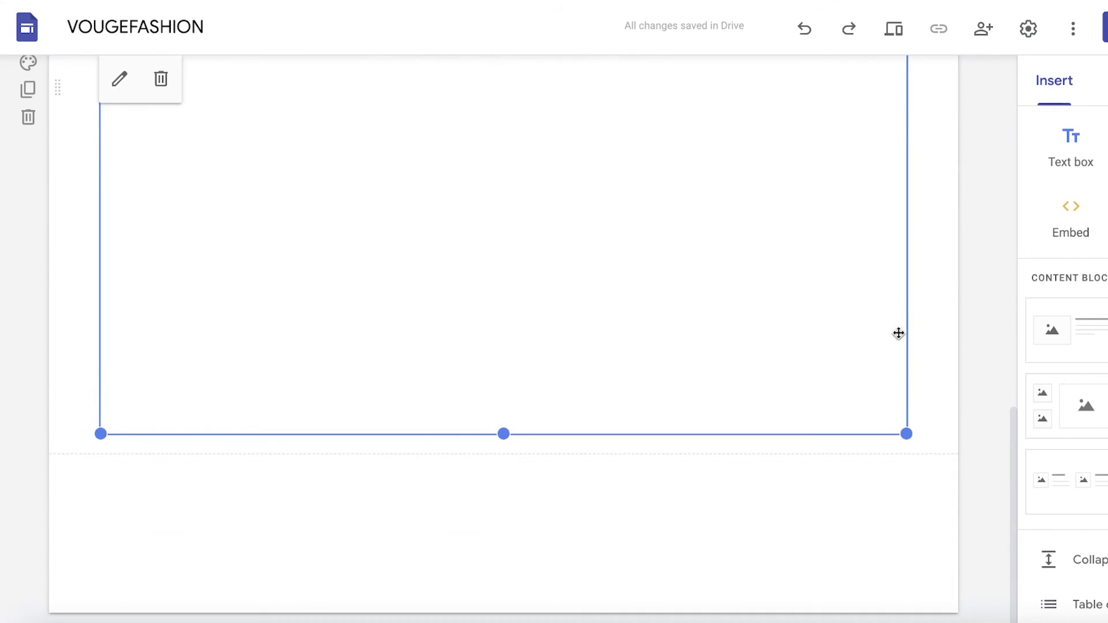
pyautogui.moveTo(100, 434); pyautogui.dragTo(64, 497)
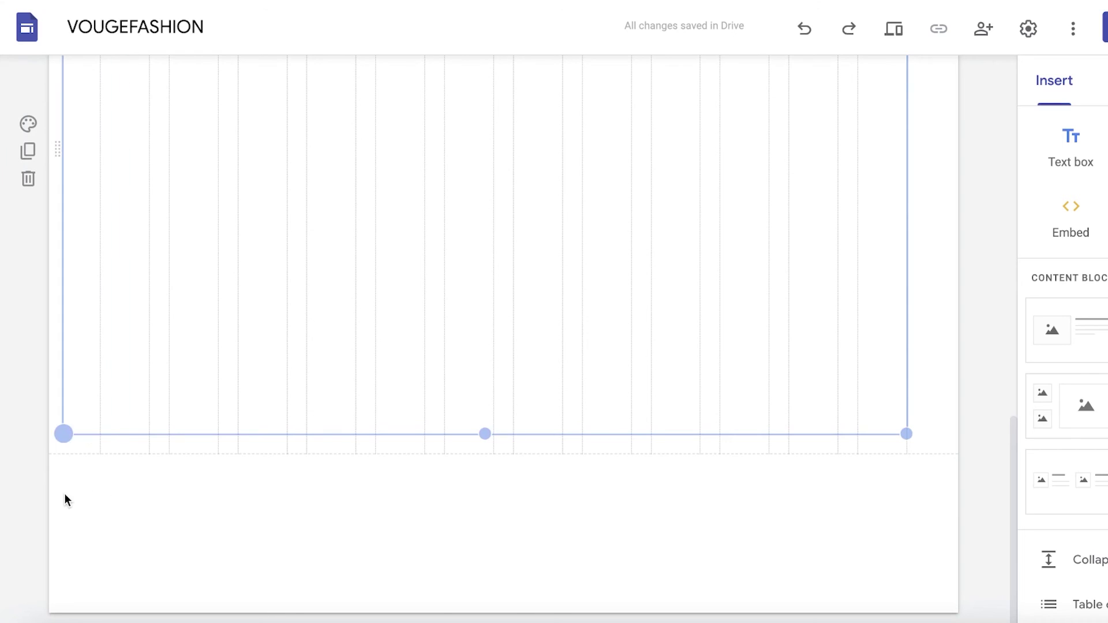
pyautogui.scroll(5, 231, 346)
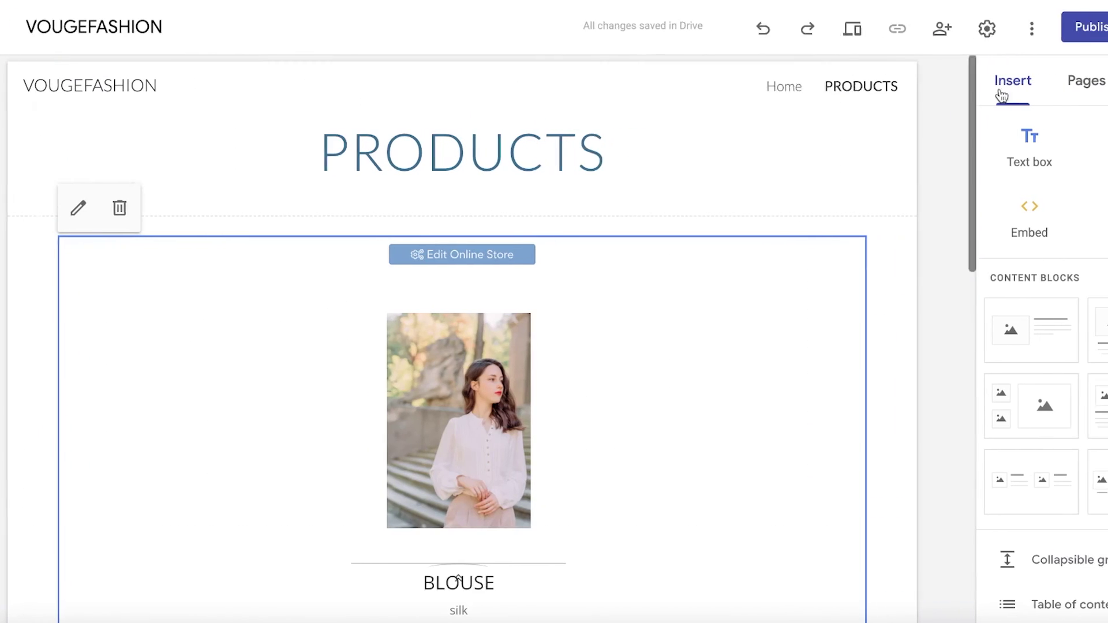
# - Publish the site to the web at the address vougefashion and view the published site
pyautogui.click(1015, 29)
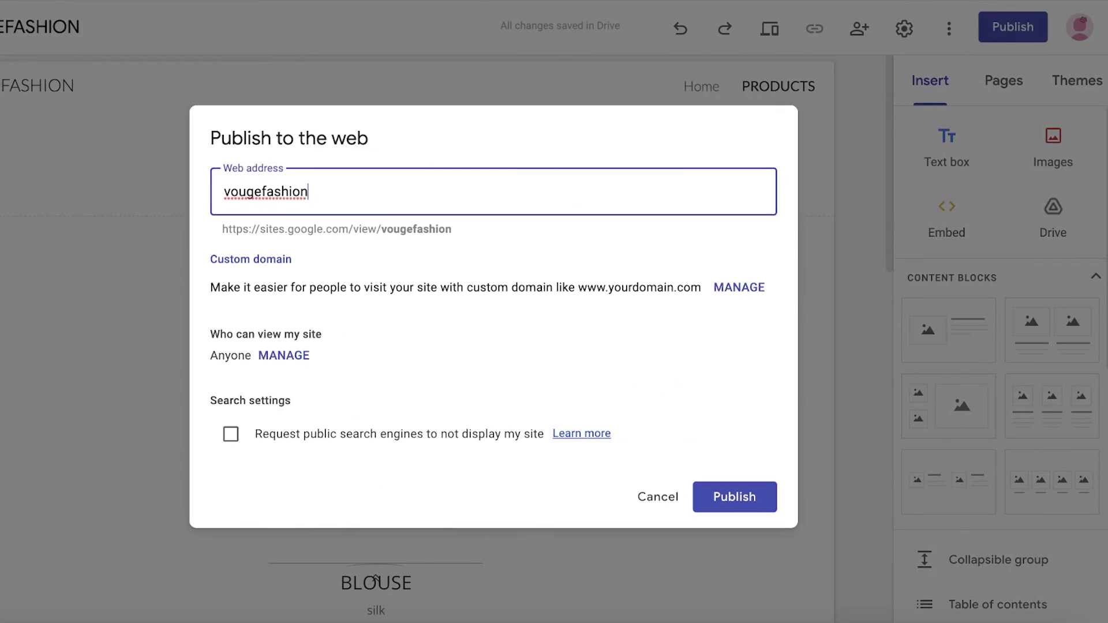
pyautogui.click(737, 497)
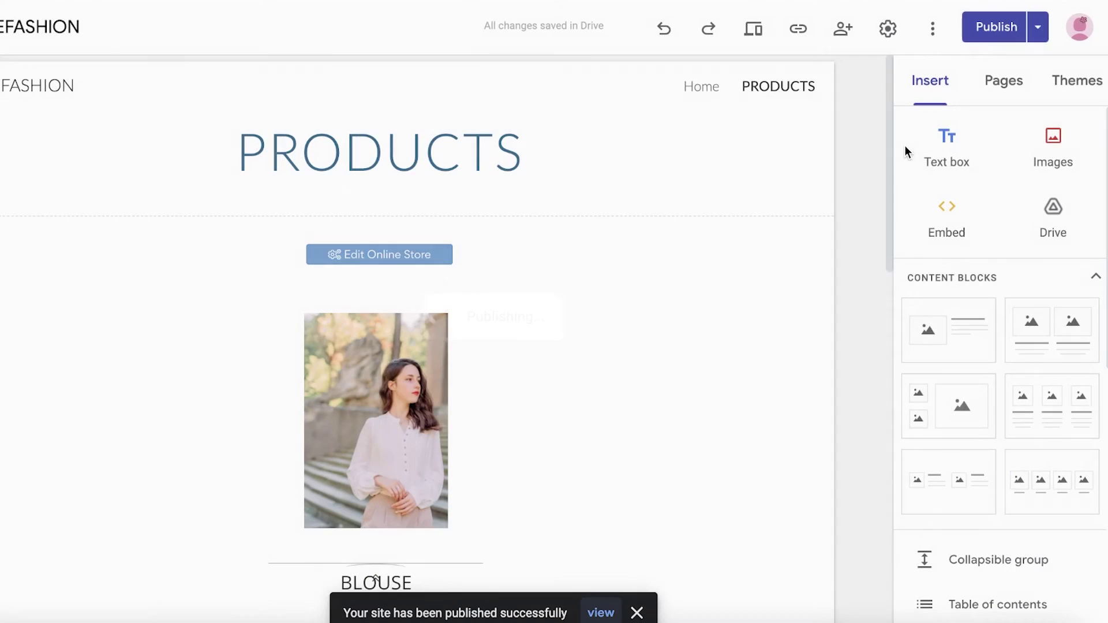
pyautogui.click(1043, 38)
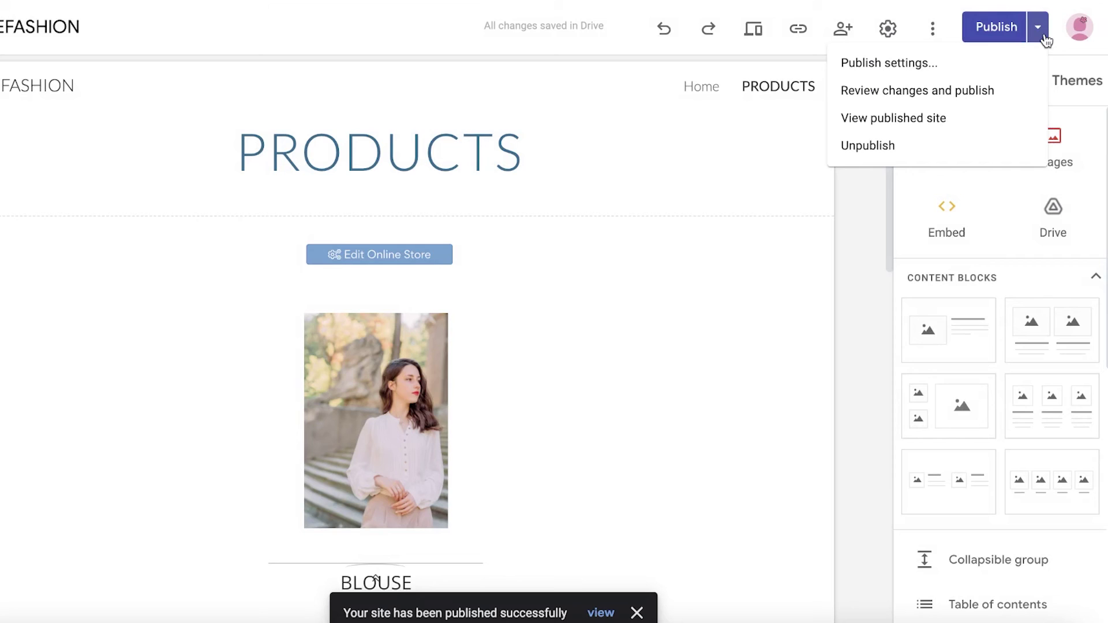
pyautogui.click(942, 118)
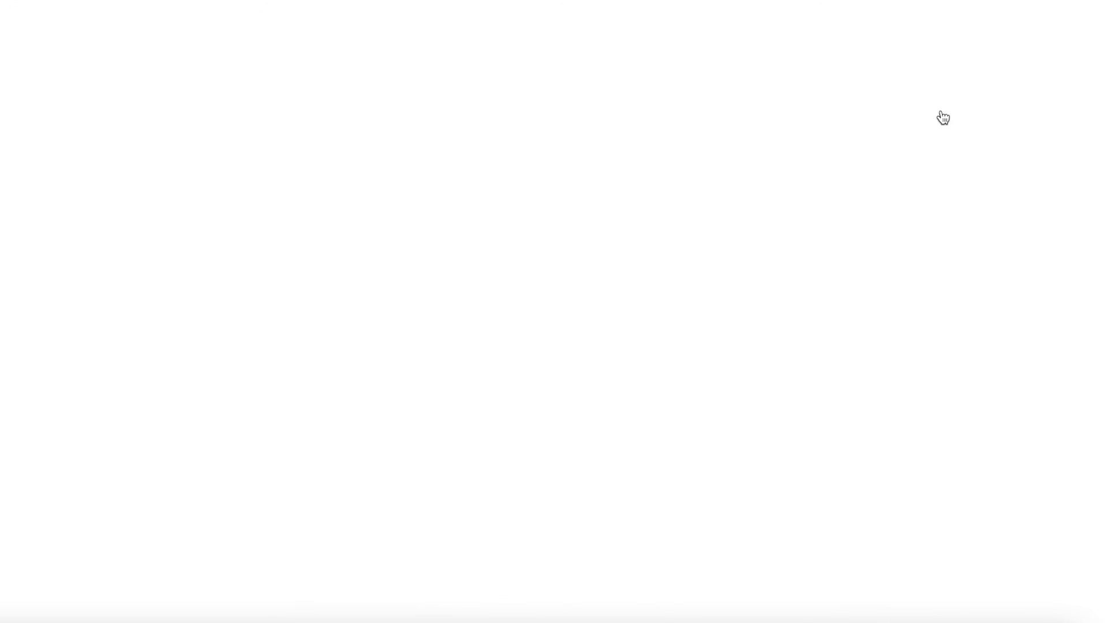
# - Go back to the Google Sites start page and reopen the VOUGEFASHION site for editing at its Home page
pyautogui.click(939, 28)
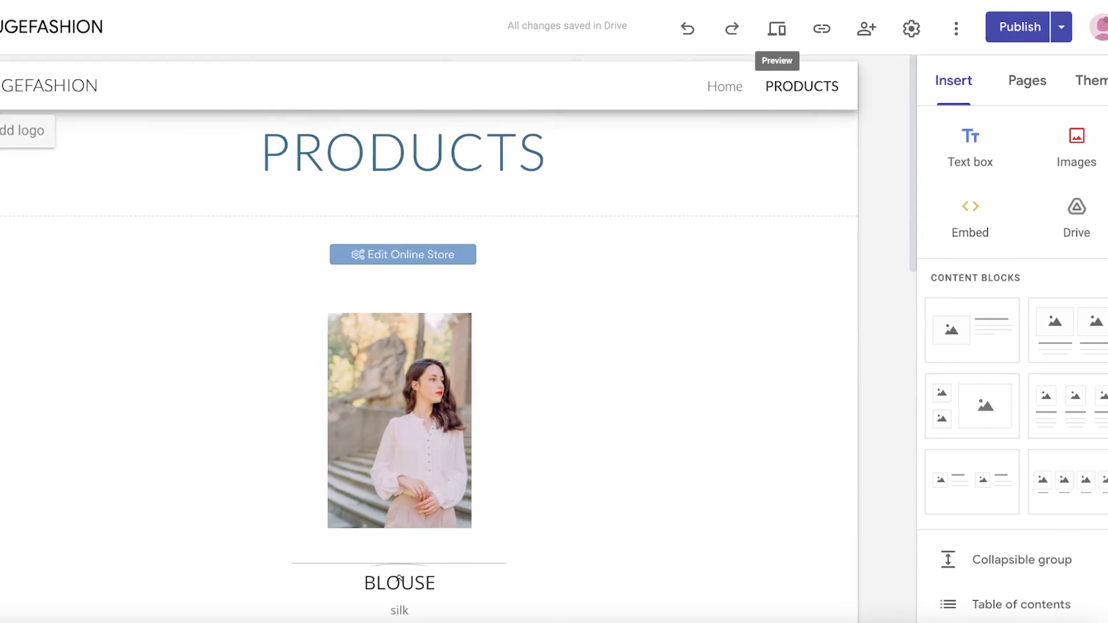
pyautogui.click(21, 27)
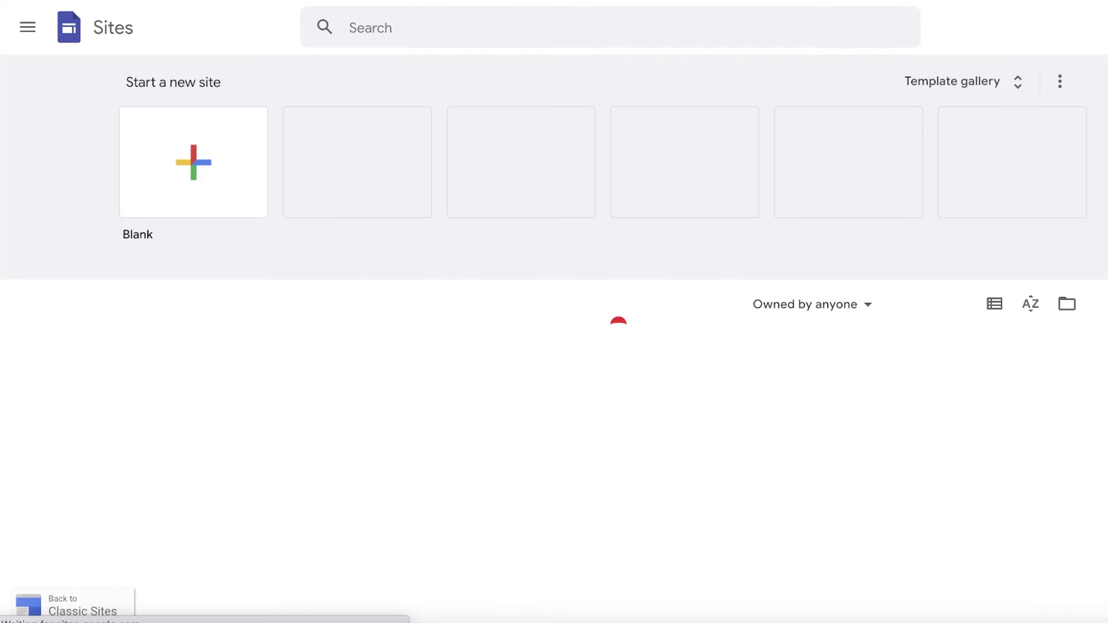
pyautogui.click(212, 458)
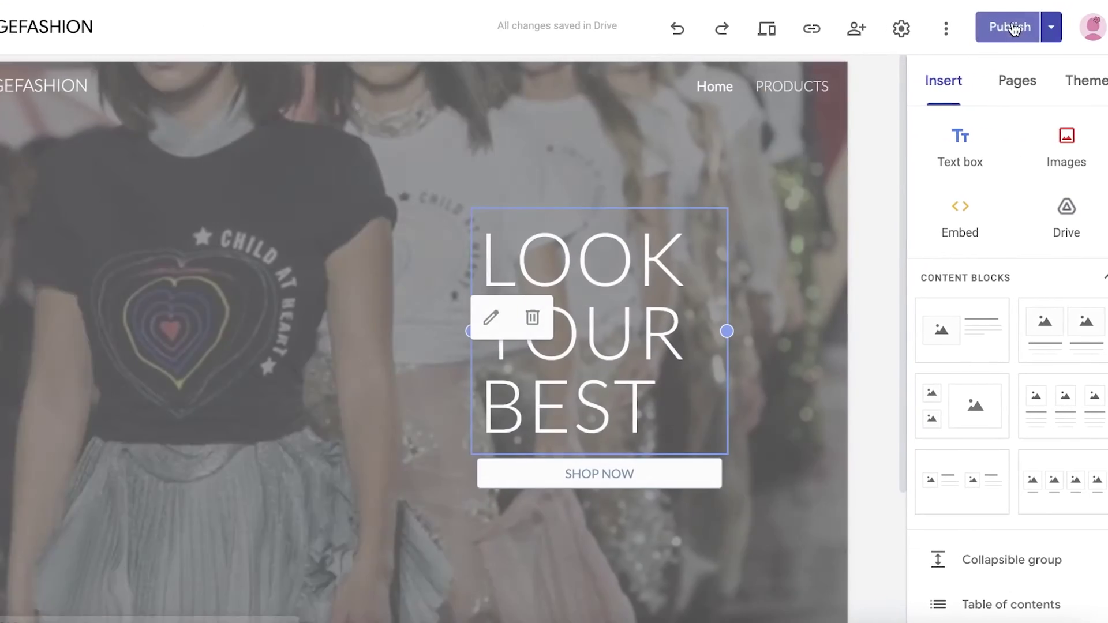
# - View the published site and follow its SHOP NOW link to the BLOUSE product on the PRODUCTS page
pyautogui.click(1051, 27)
pyautogui.click(923, 120)
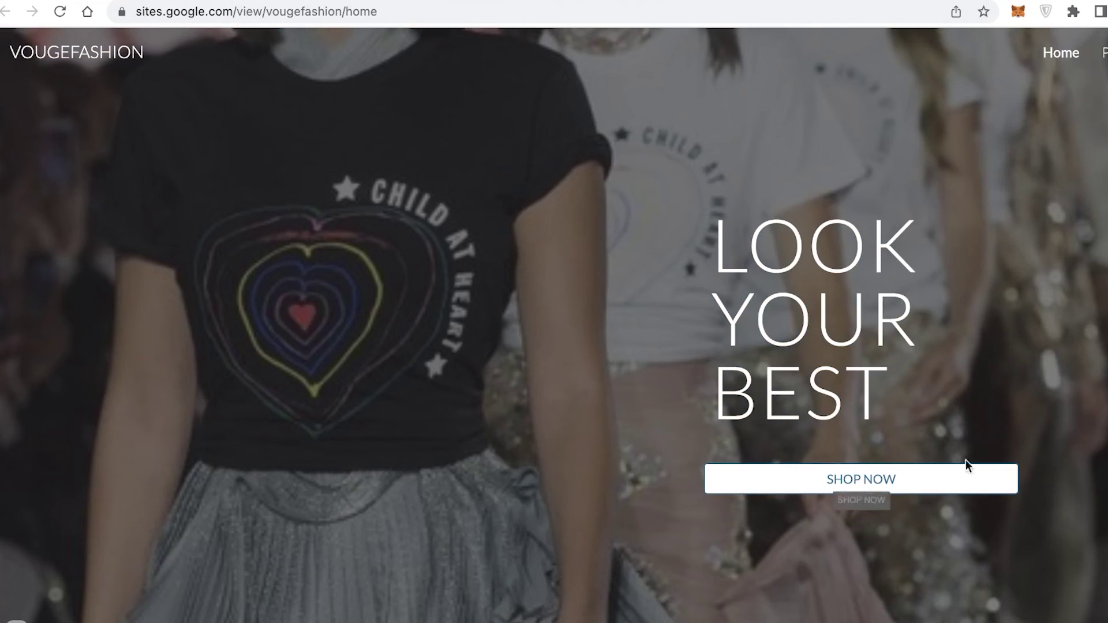
pyautogui.click(902, 495)
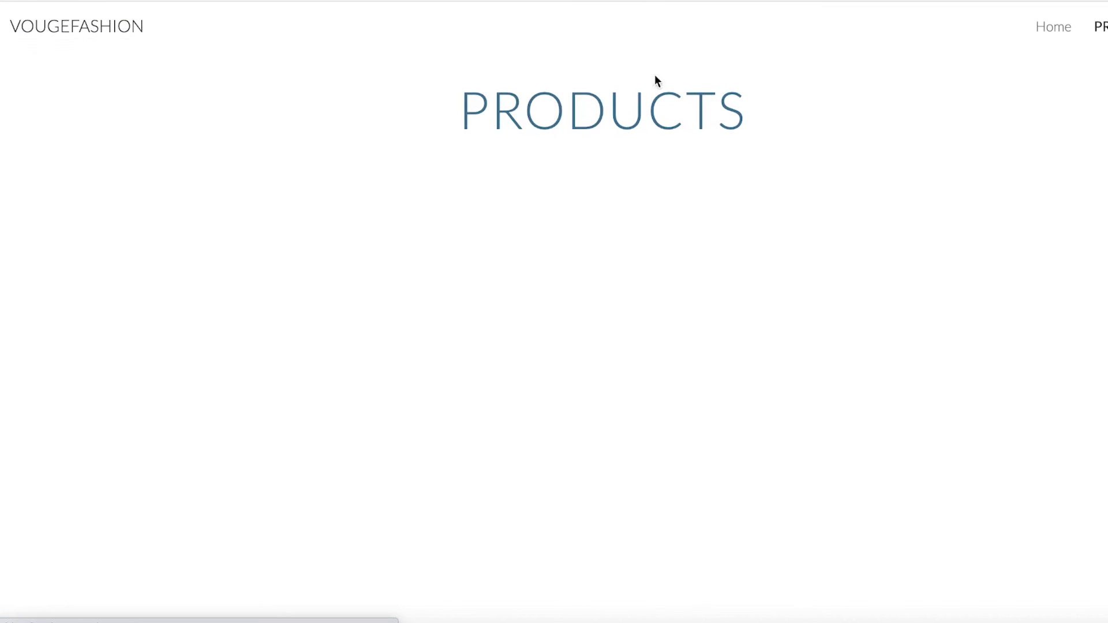
pyautogui.scroll(-7, 1019, 264)
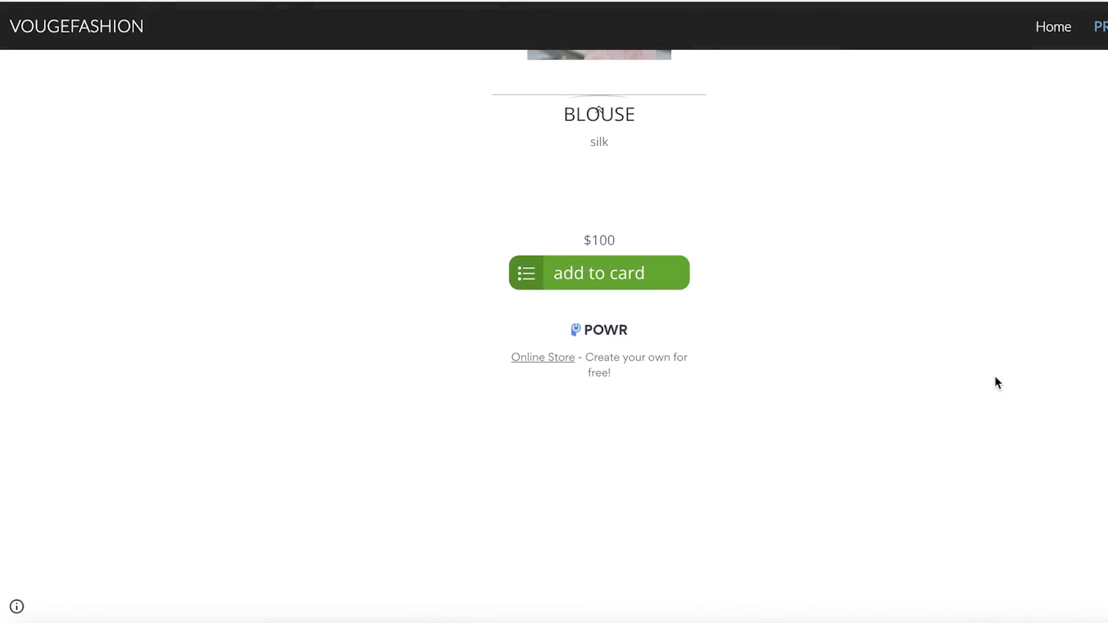
# - Test the BLOUSE ordering options on the published page by choosing size l (+$5.00) and color White
pyautogui.scroll(3, 994, 381)
pyautogui.click(572, 460)
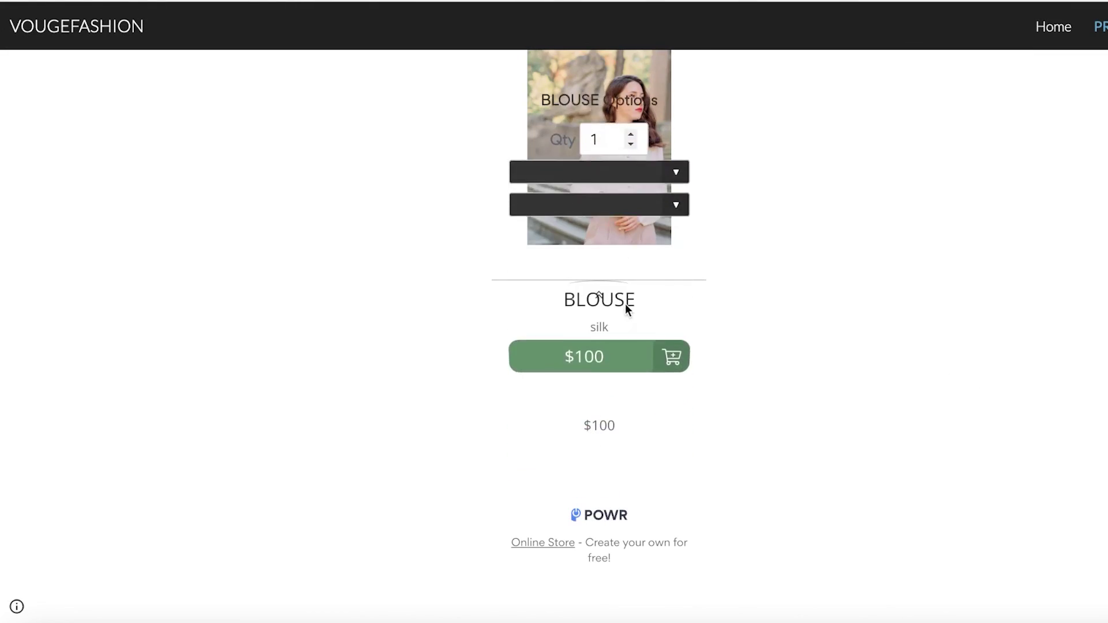
pyautogui.click(611, 167)
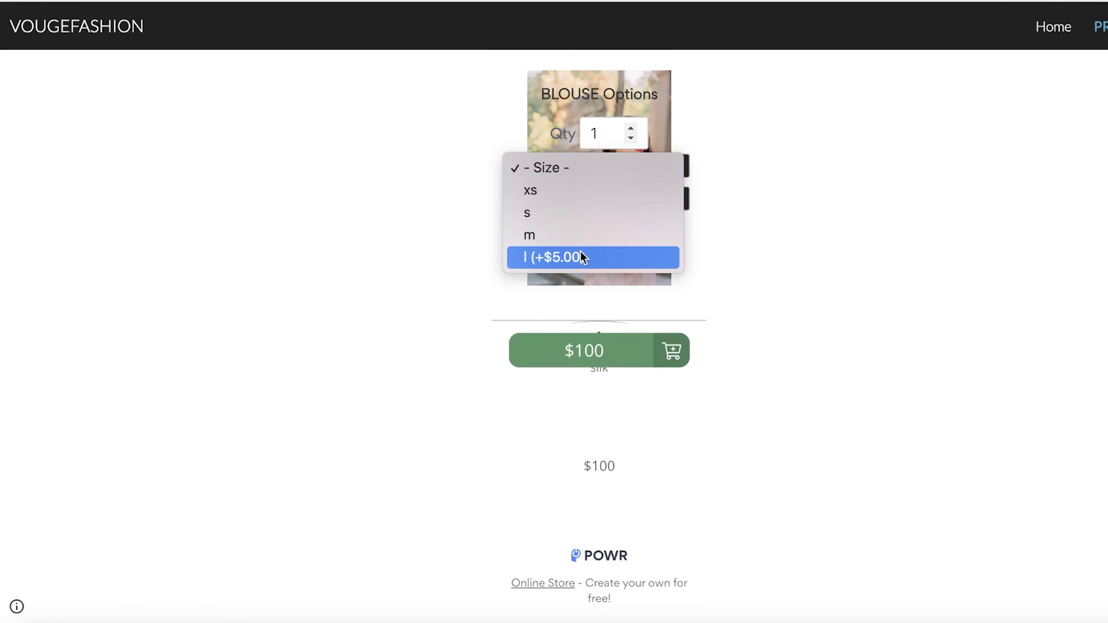
pyautogui.click(526, 259)
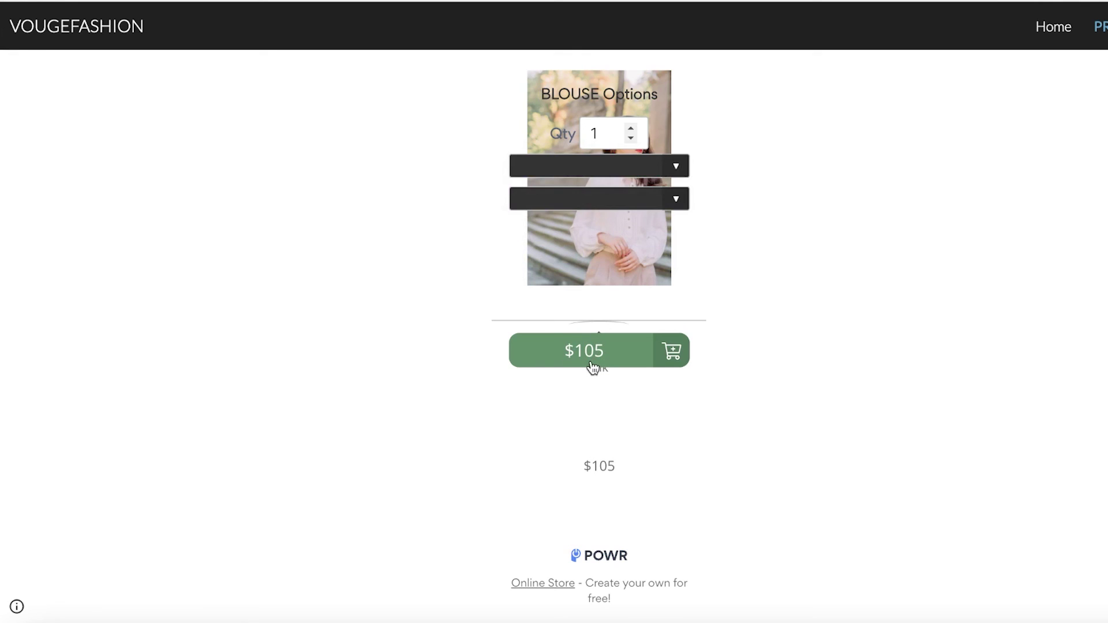
pyautogui.click(629, 199)
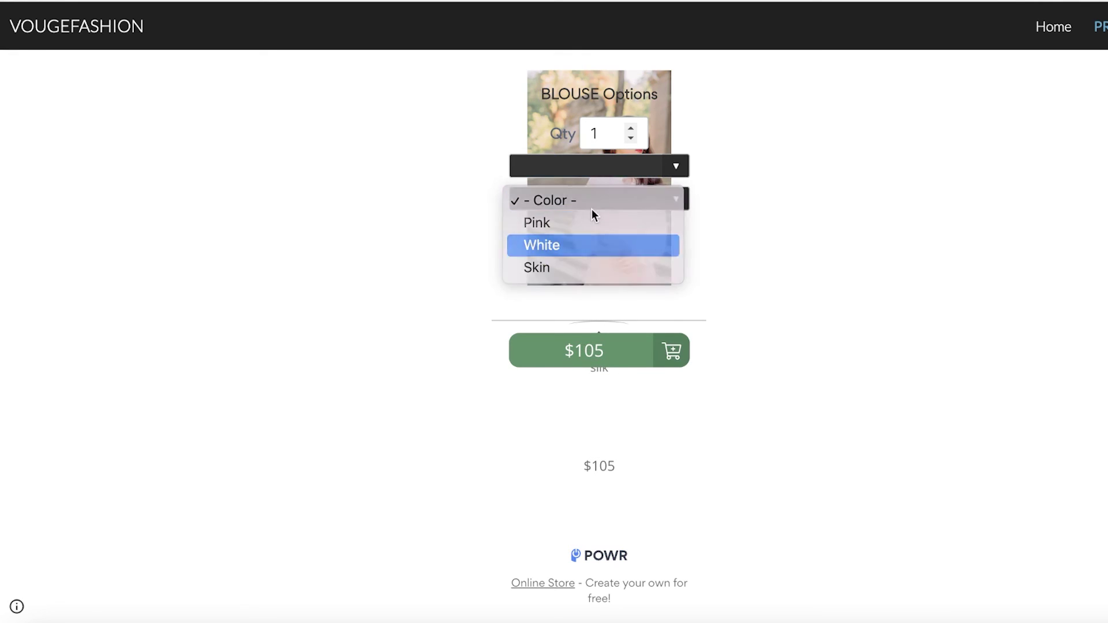
pyautogui.click(593, 244)
pyautogui.scroll(-8, 634, 321)
pyautogui.scroll(3, 635, 324)
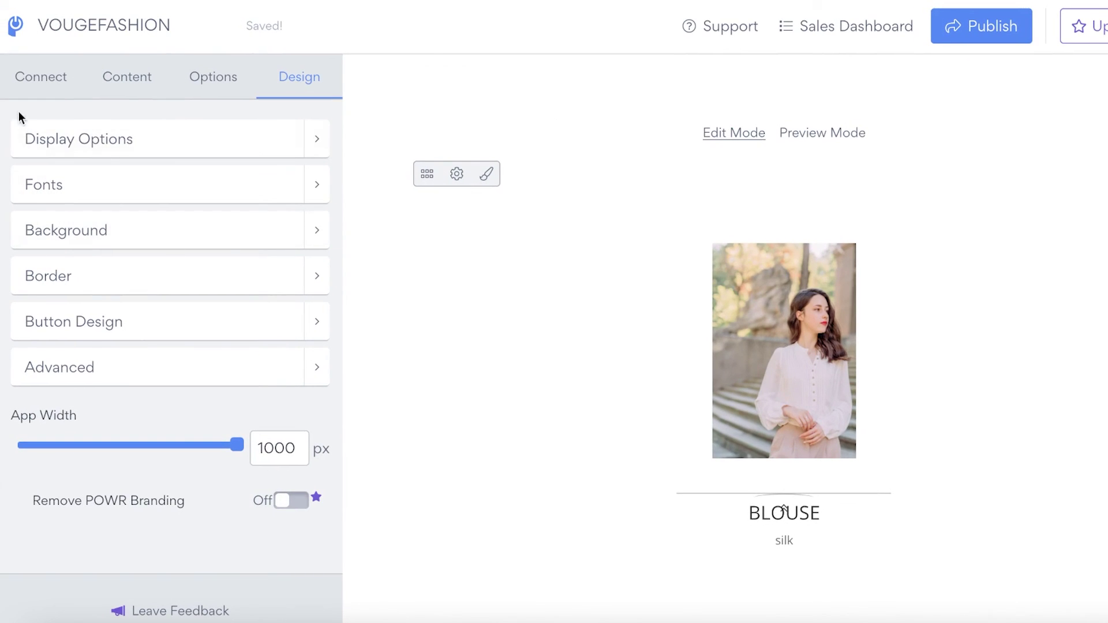
# - Check the connection settings in the POWR store editor, and return from the Google Sites editor to the Sites start page
pyautogui.click(38, 81)
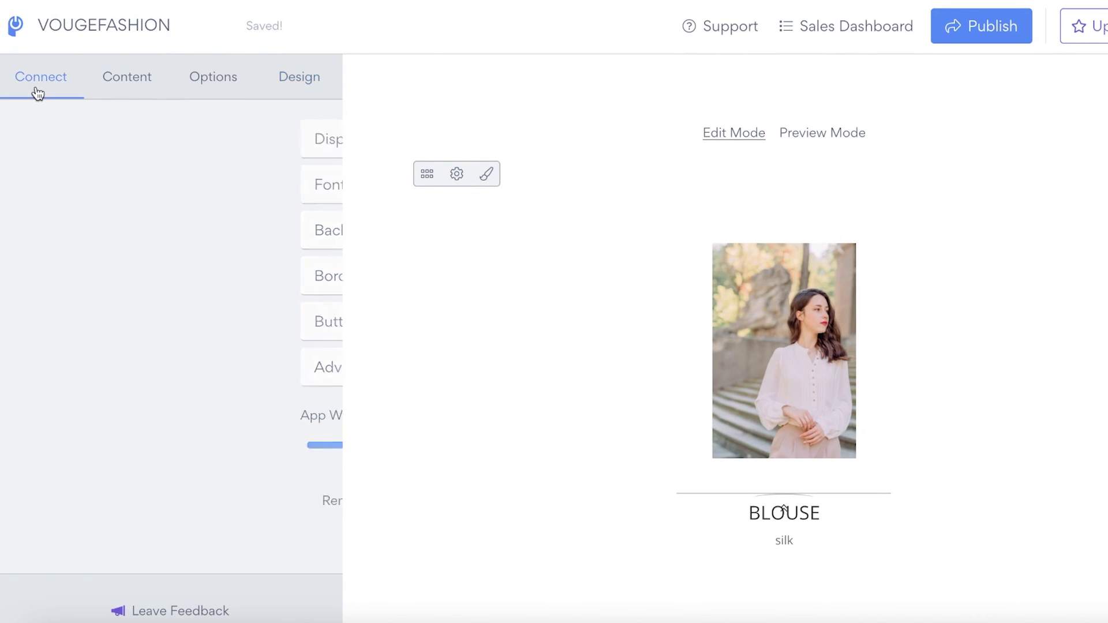
pyautogui.click(163, 123)
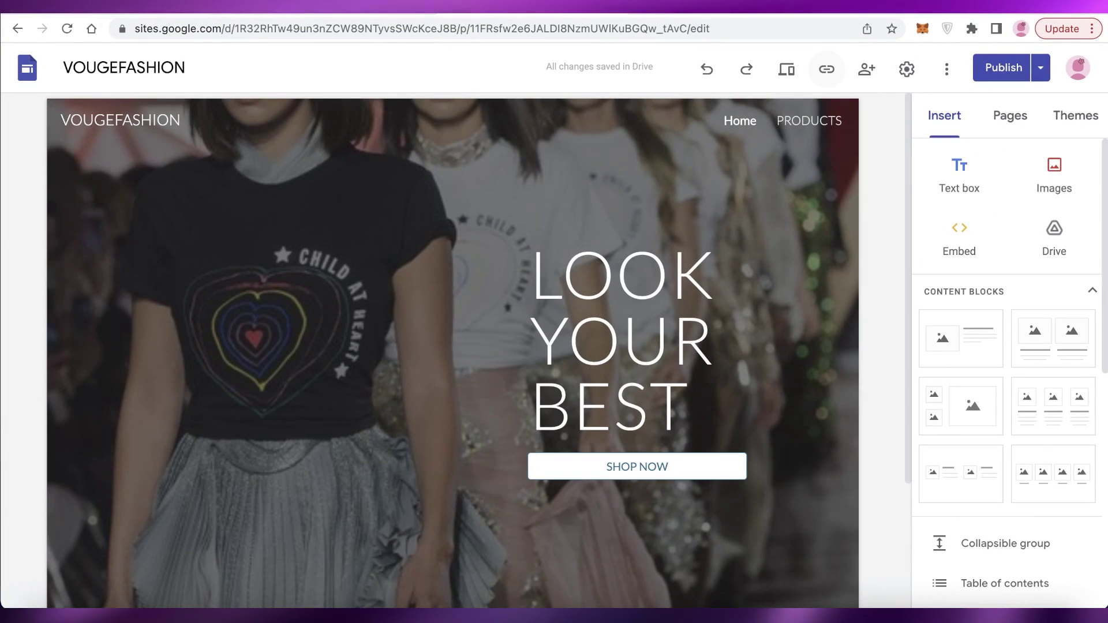
pyautogui.click(27, 68)
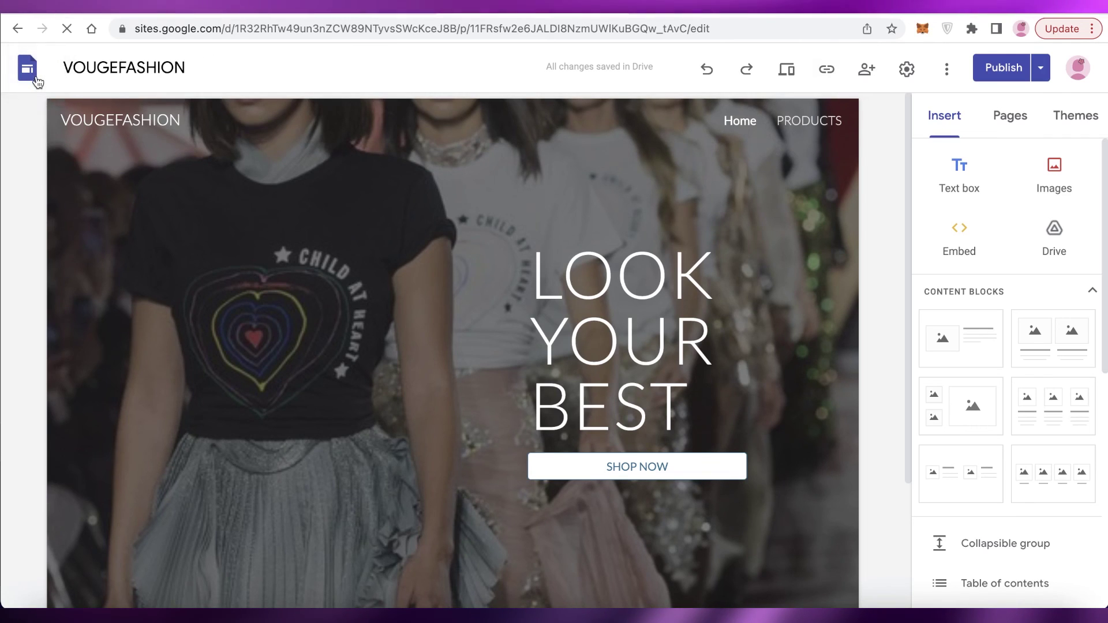